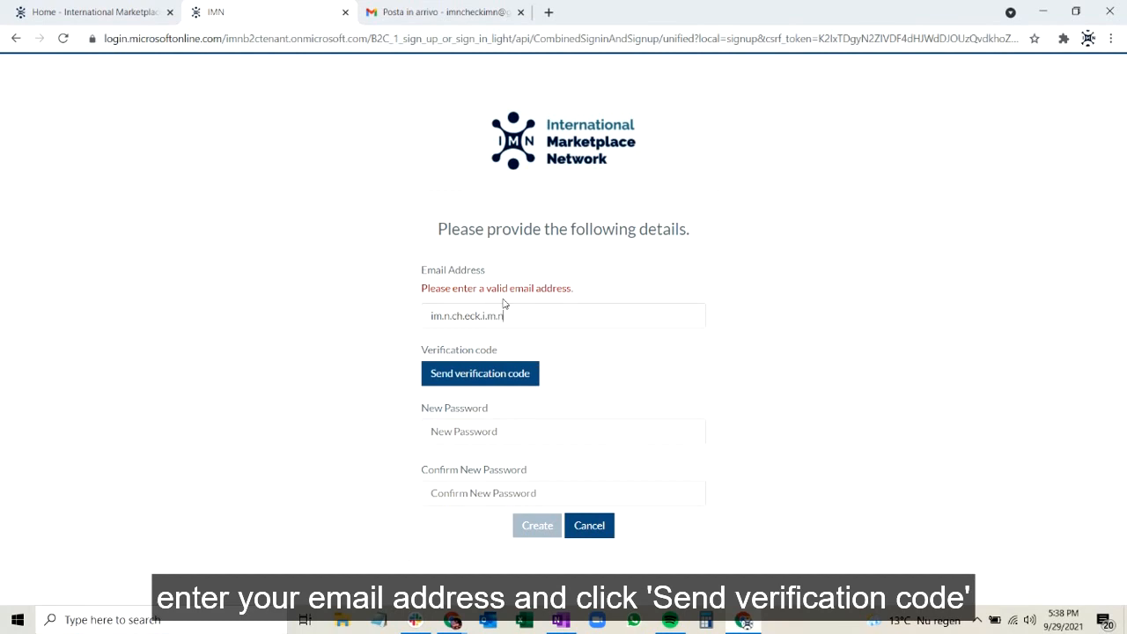
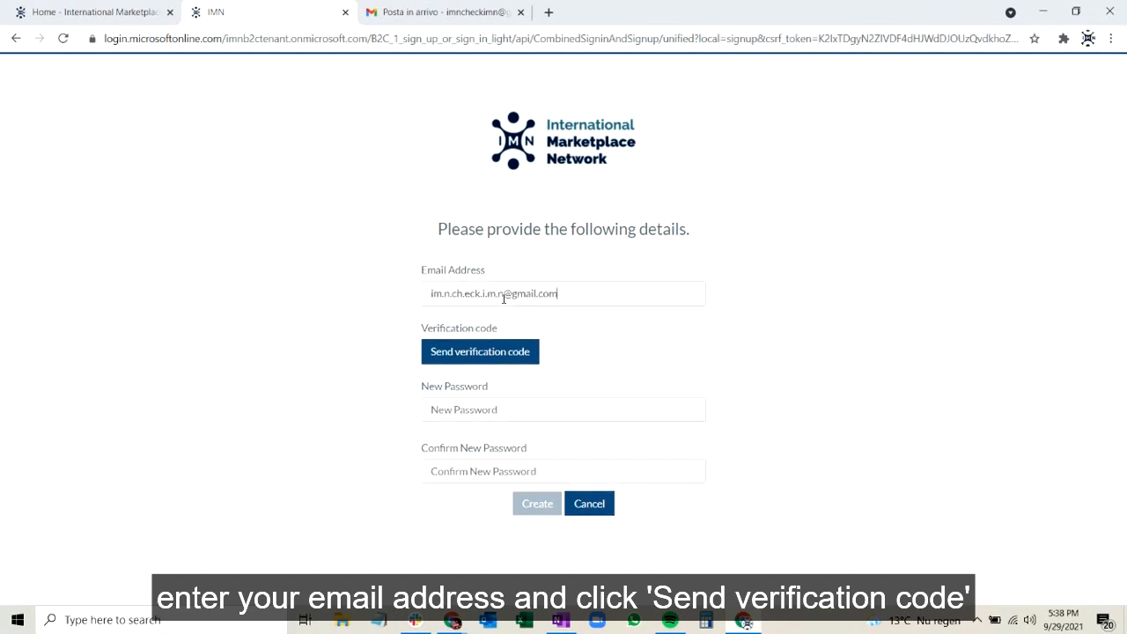
Enter the account's email address in the sign-up form and request a verification code for it.
{"action": "left_click", "coordinate": [491, 356]}
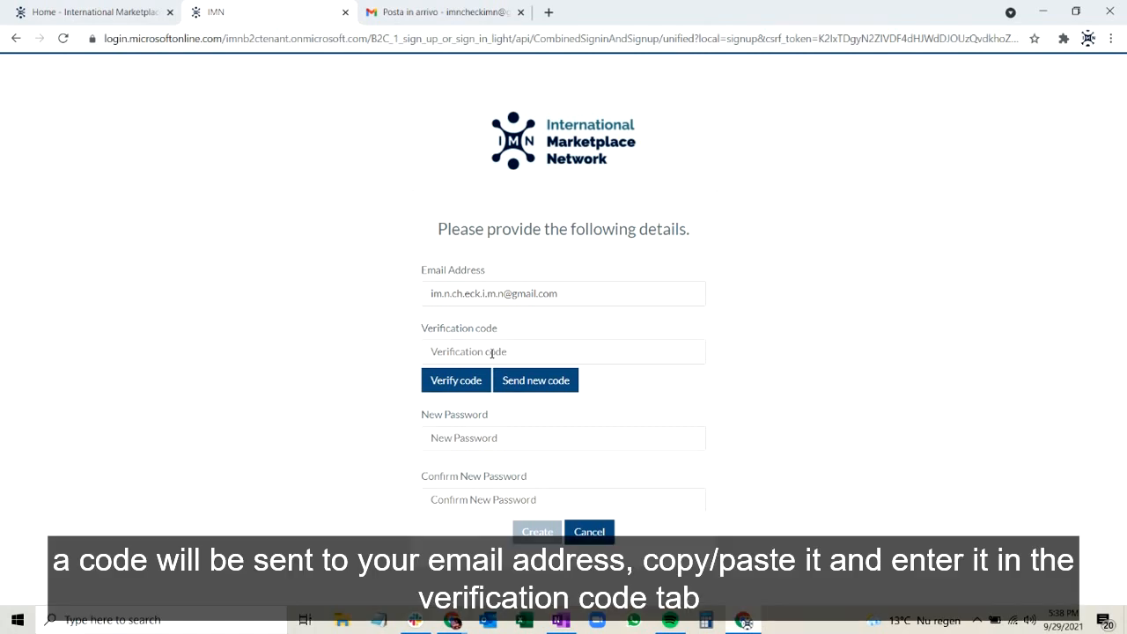
Copy the verification code from the IMN message in the Gmail inbox and verify it in the sign-up form.
{"action": "left_click", "coordinate": [440, 12]}
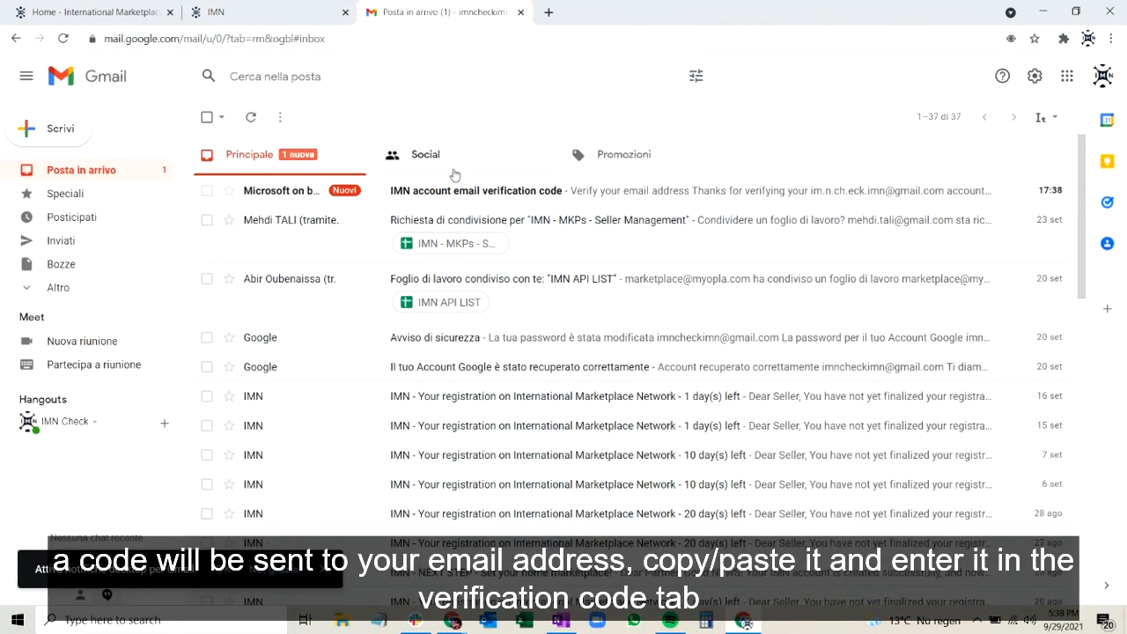
{"action": "left_click", "coordinate": [486, 191]}
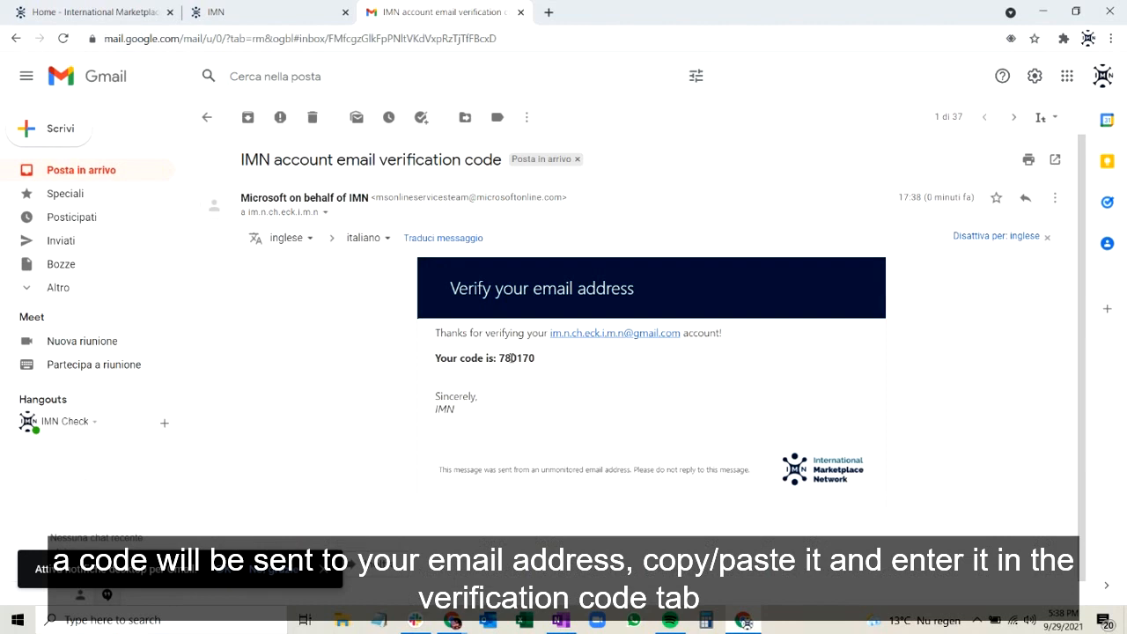
{"action": "left_click_drag", "start_coordinate": [536, 357], "coordinate": [498, 358]}
{"action": "key", "text": "ctrl+c"}
{"action": "left_click", "coordinate": [279, 6]}
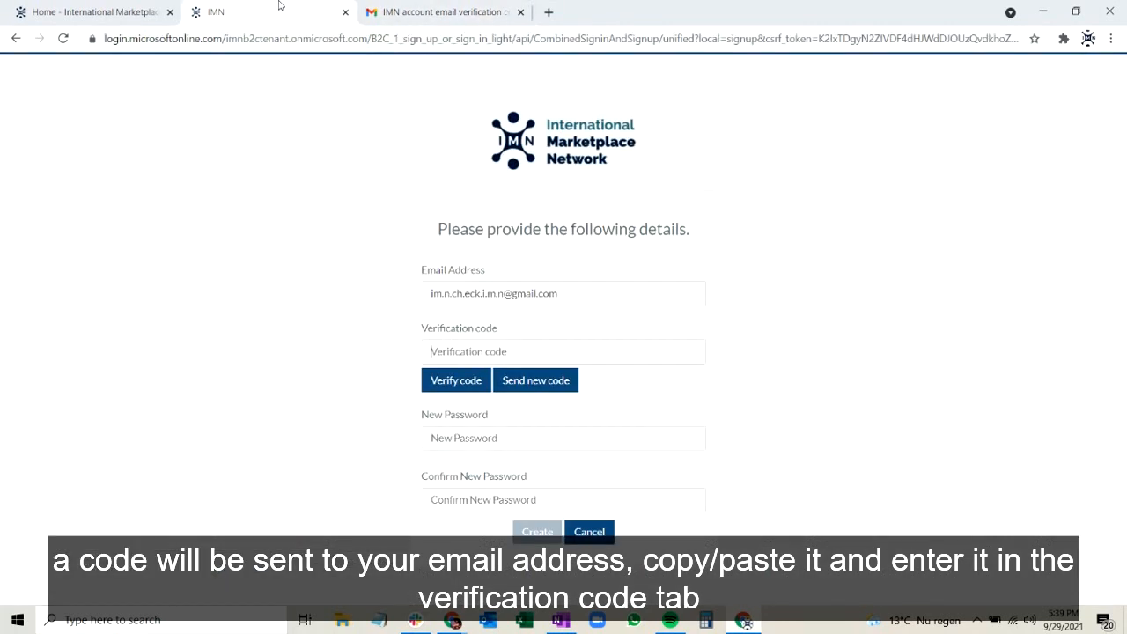
{"action": "key", "text": "ctrl+v"}
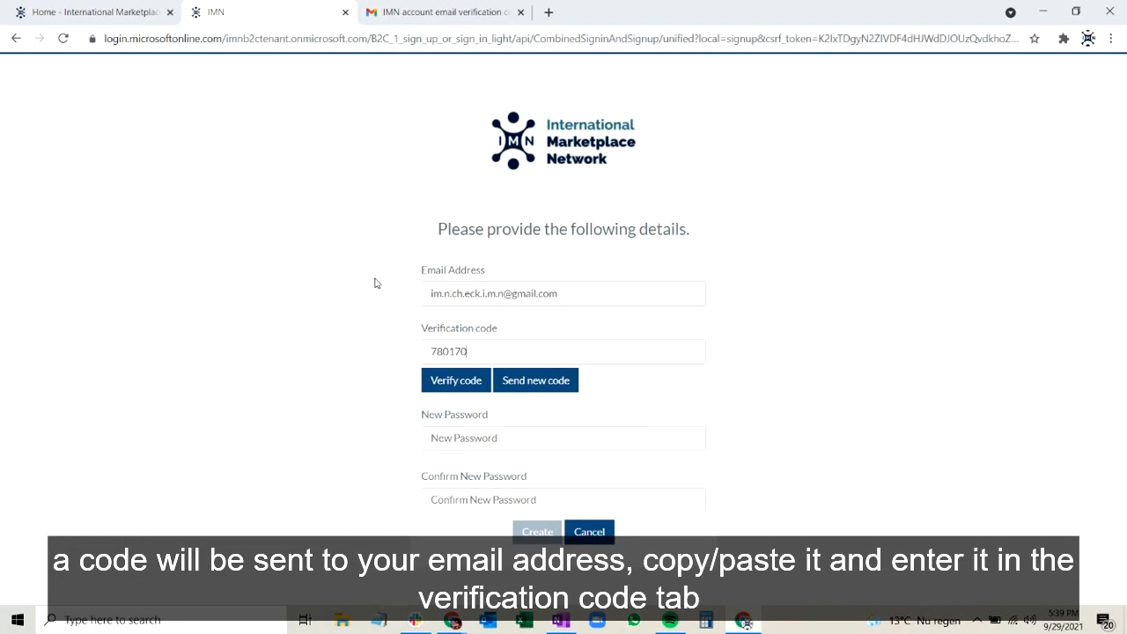
{"action": "left_click", "coordinate": [434, 385]}
Enter and confirm a new account password of 8 to 16 characters, and create the account.
{"action": "left_click", "coordinate": [472, 405]}
{"action": "type", "text": "•"}
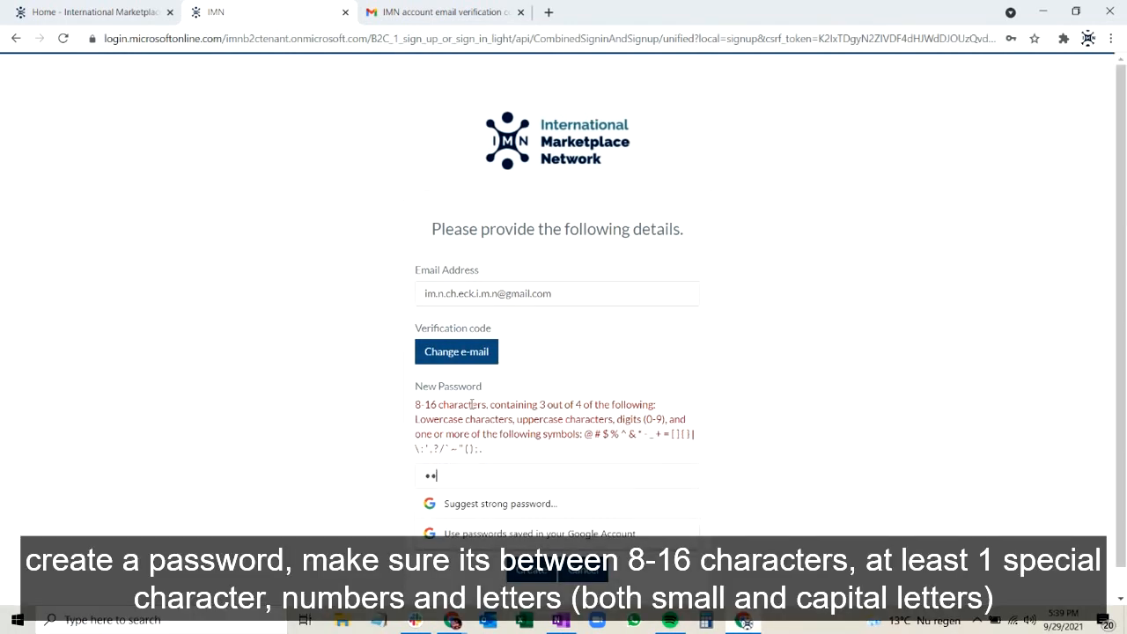
{"action": "type", "text": "•••••••"}
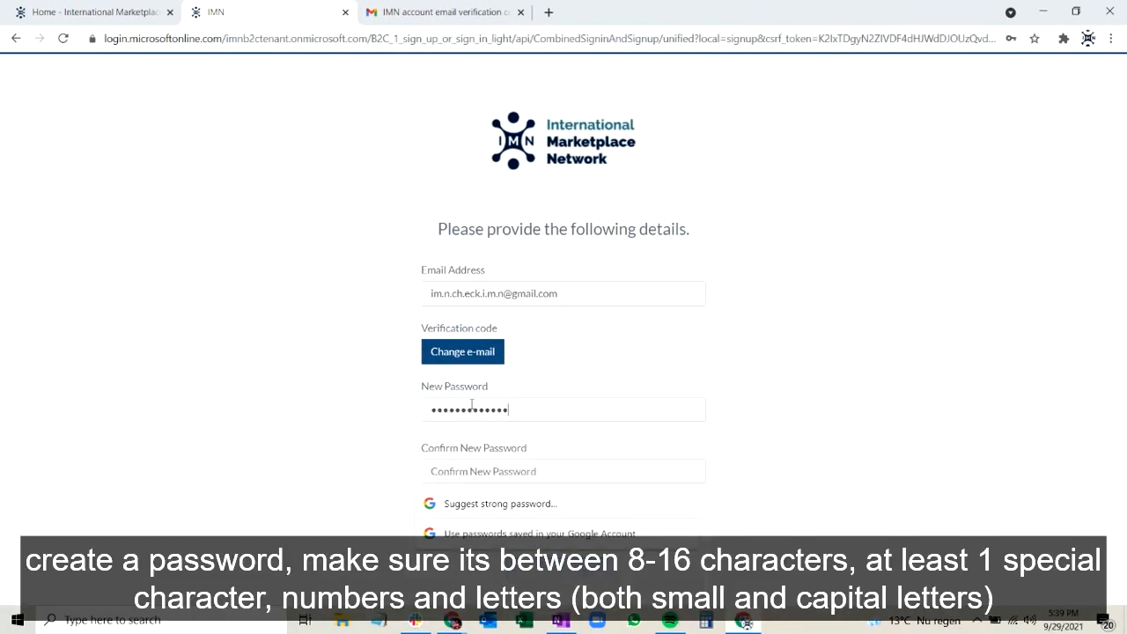
{"action": "type", "text": "•"}
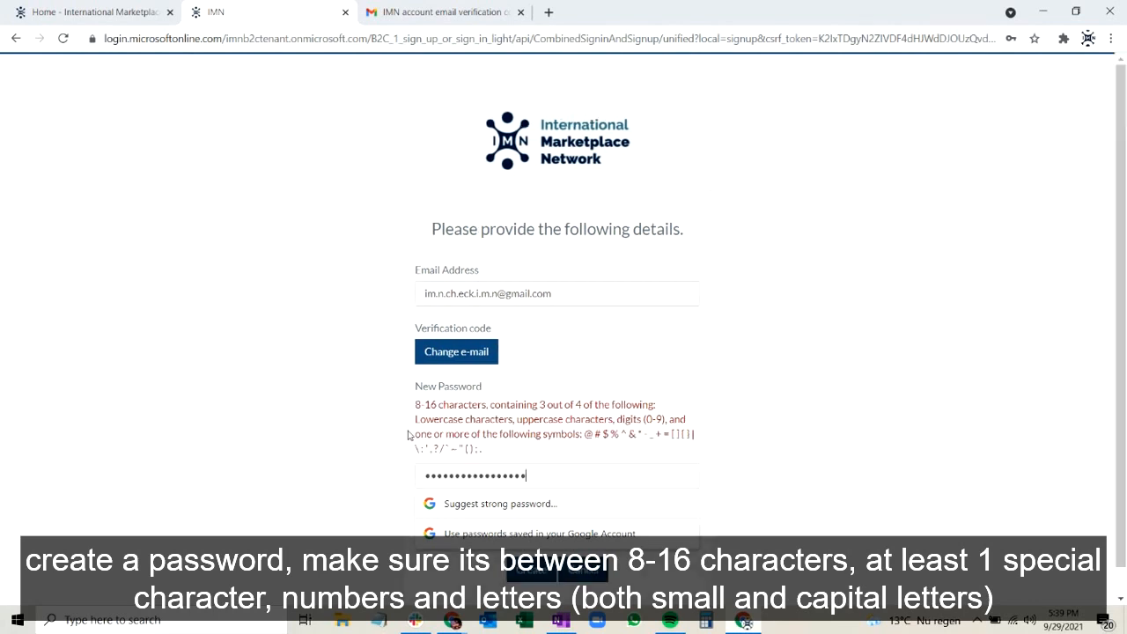
{"action": "key", "text": "BackSpace"}
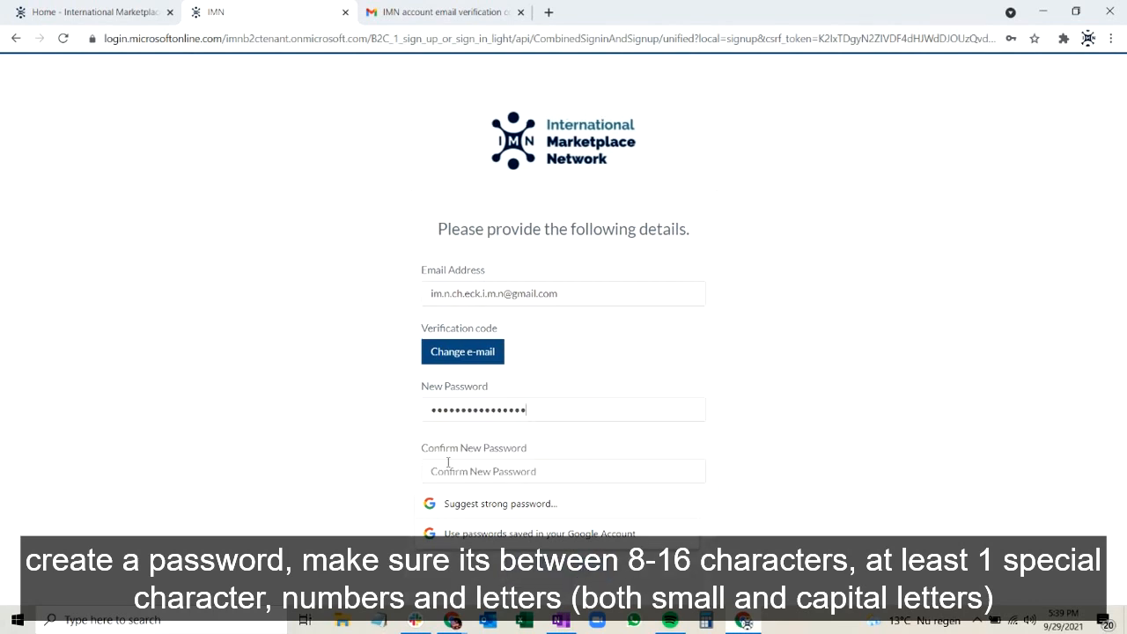
{"action": "type", "text": "••"}
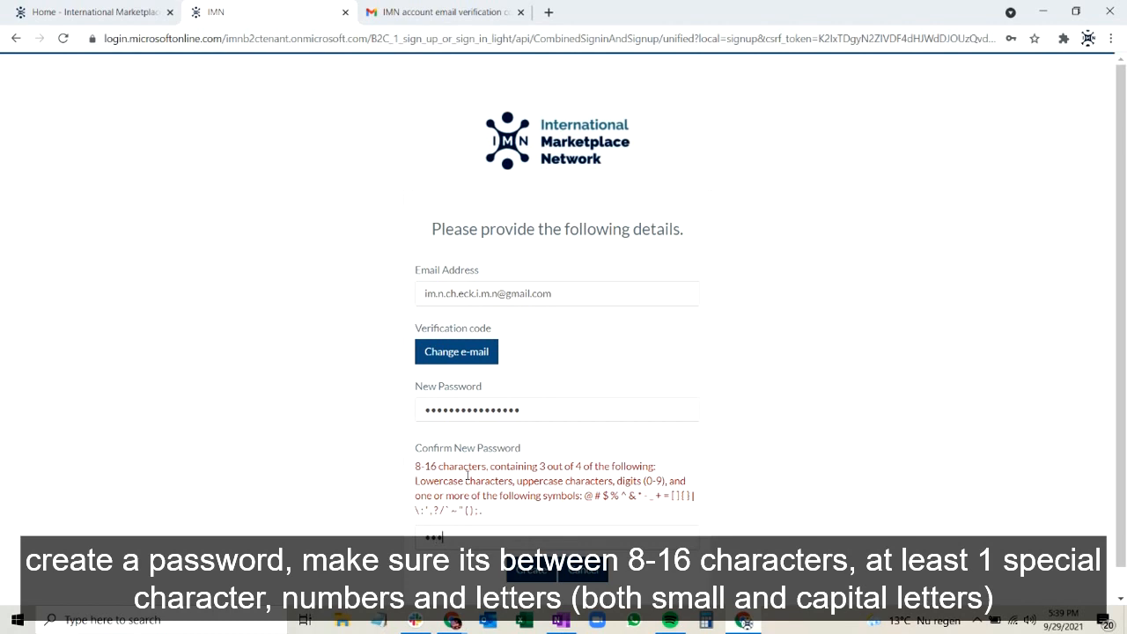
{"action": "type", "text": "•••••••"}
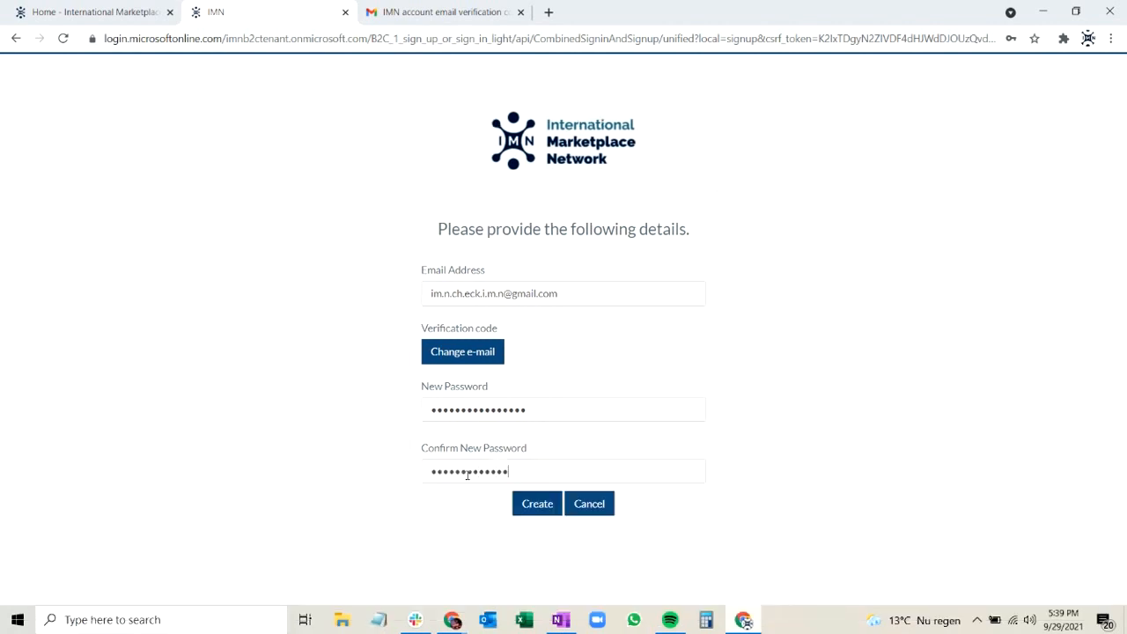
{"action": "type", "text": "•••••••"}
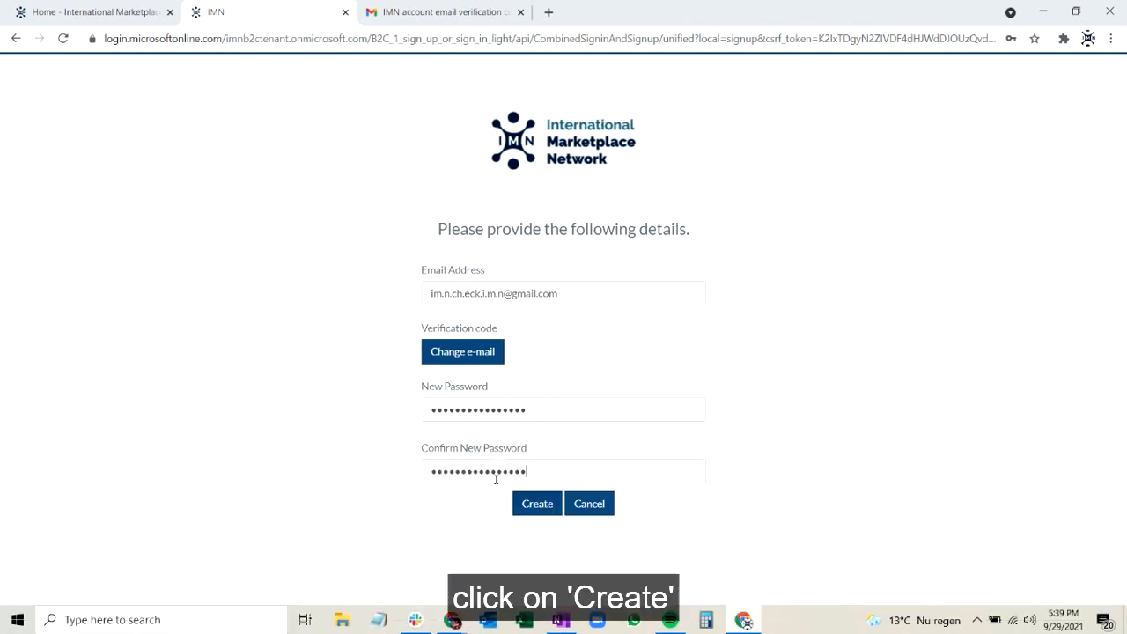
{"action": "left_click", "coordinate": [535, 505]}
Fill in the first name, last name and phone number under Personal Details.
{"action": "left_click", "coordinate": [390, 368]}
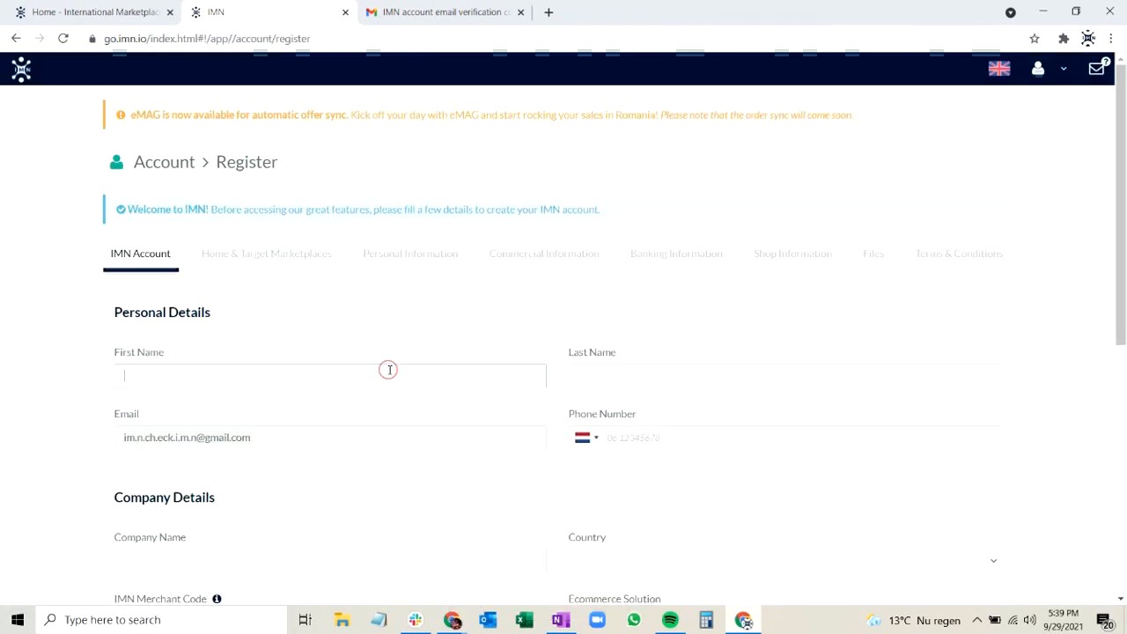
{"action": "type", "text": "IMN"}
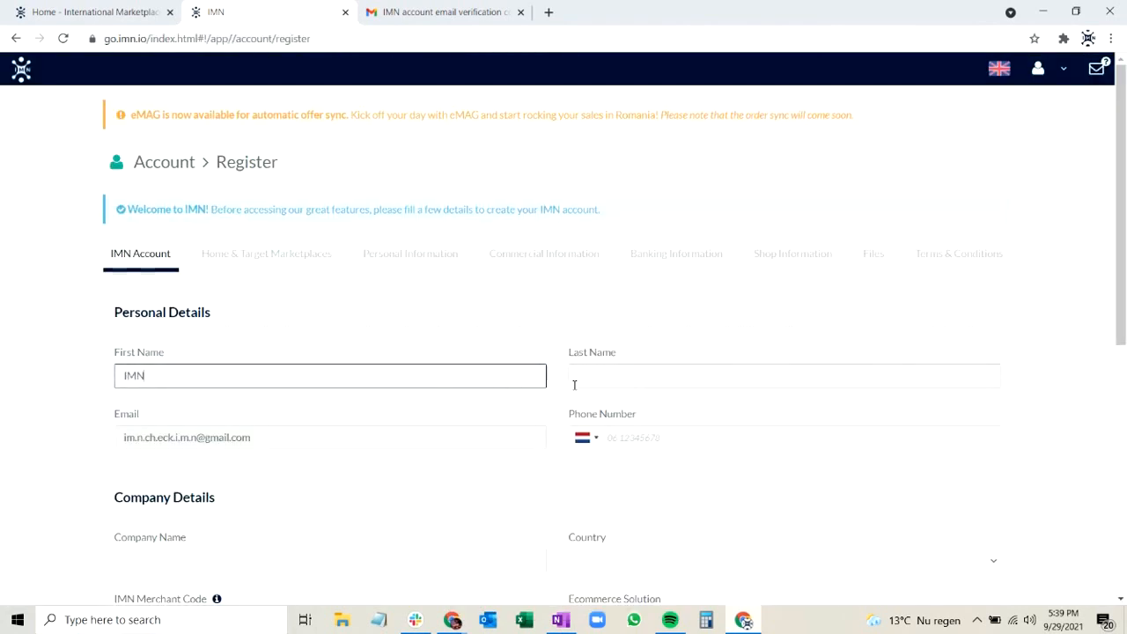
{"action": "type", "text": "Tutorial"}
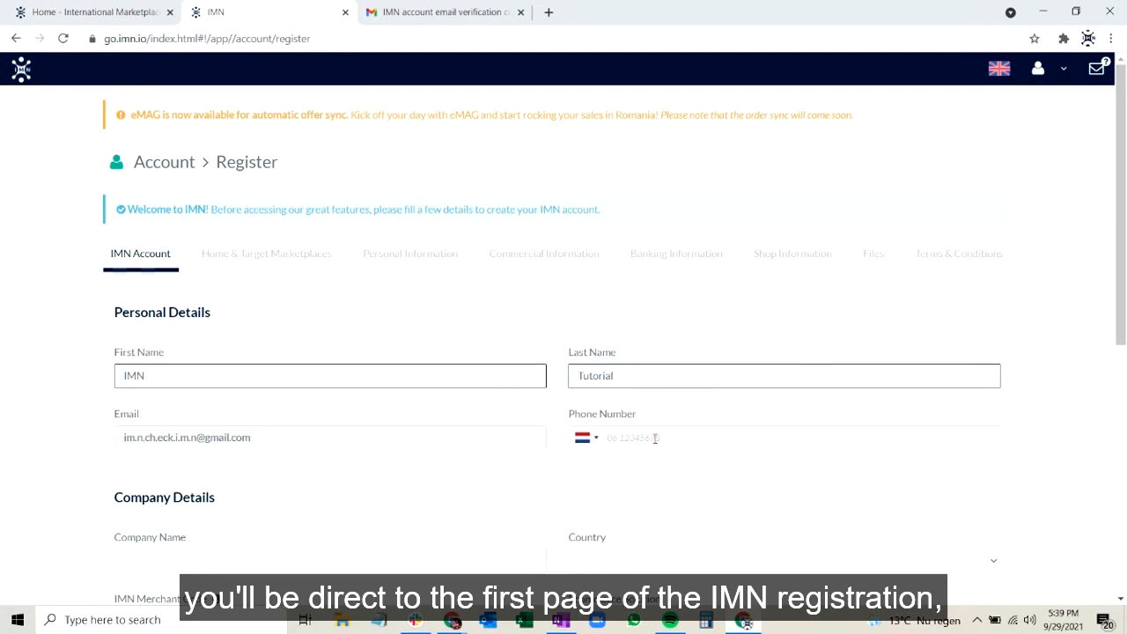
{"action": "type", "text": "061234567"}
{"action": "type", "text": "4"}
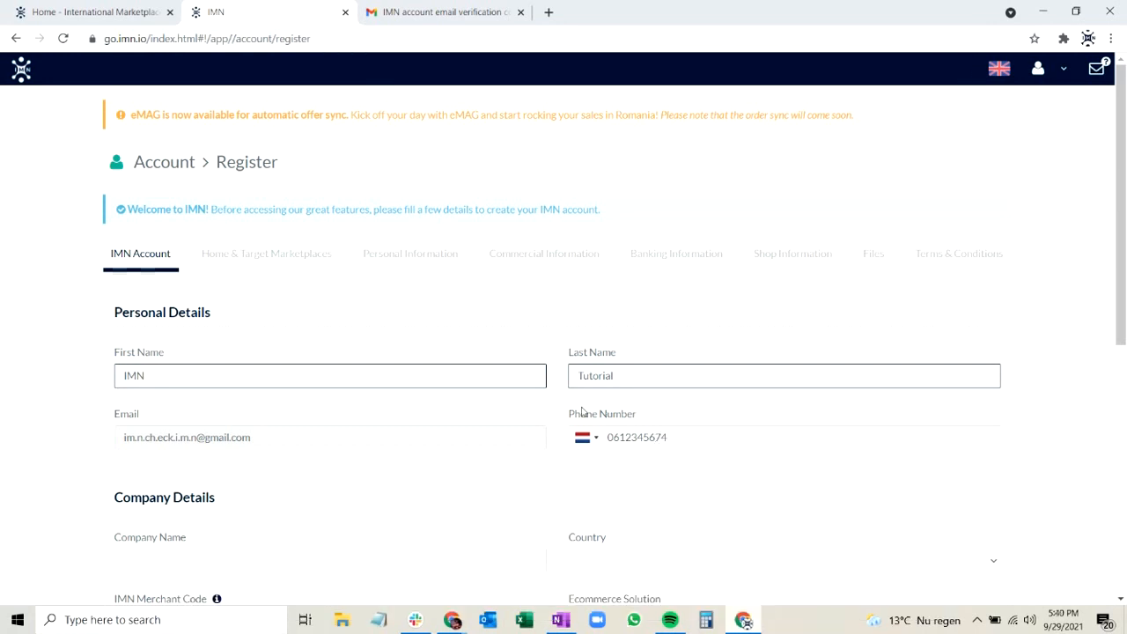
Under Company Details, enter IMN Test as the company name and choose Netherlands as the country.
{"action": "scroll", "coordinate": [508, 333], "scroll_direction": "down", "scroll_amount": 2}
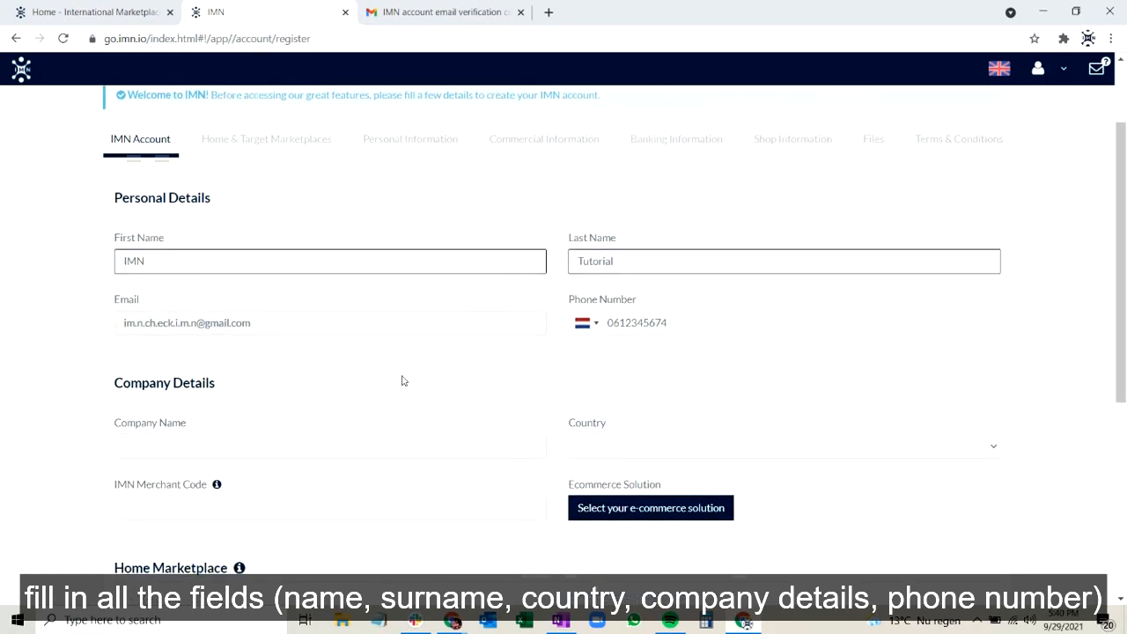
{"action": "left_click", "coordinate": [288, 445]}
{"action": "type", "text": "IMN Test"}
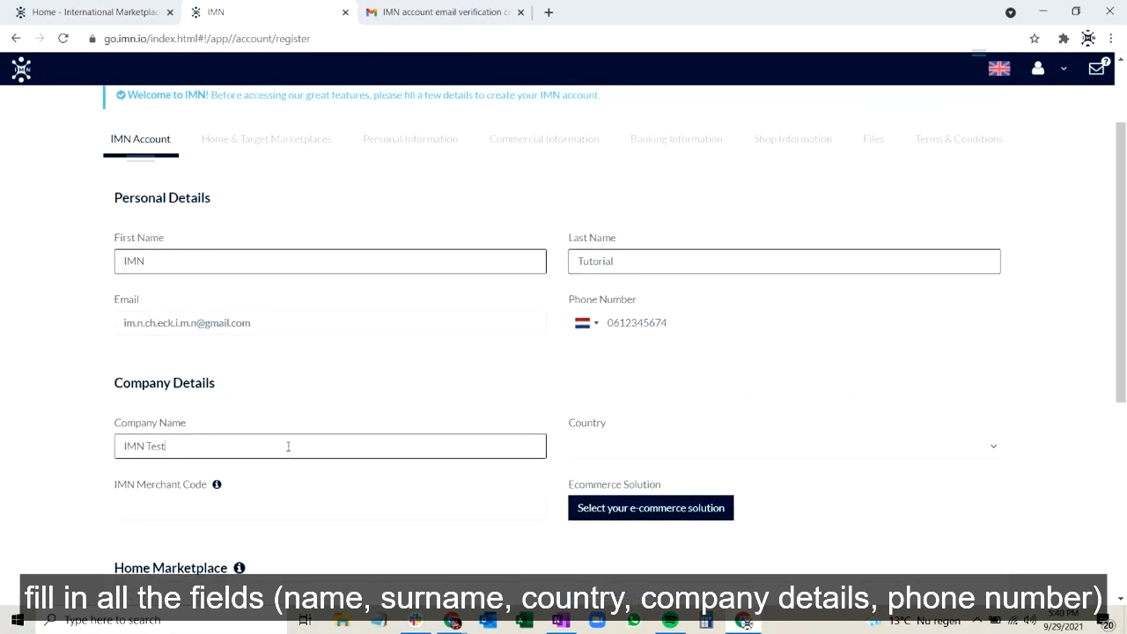
{"action": "left_click", "coordinate": [599, 449]}
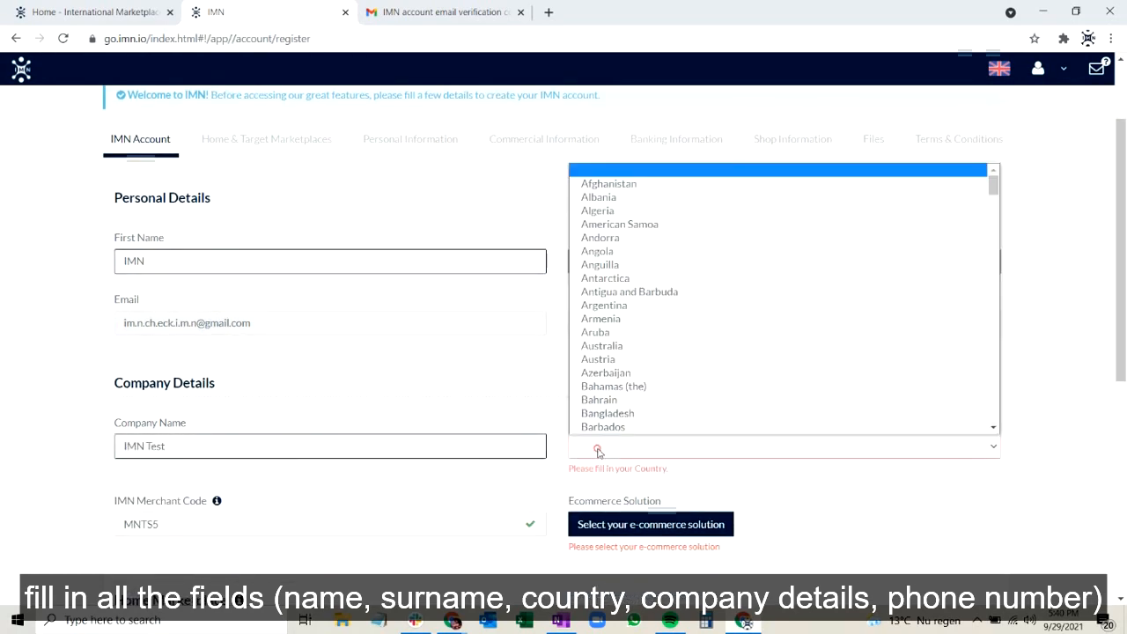
{"action": "type", "text": "neth"}
{"action": "scroll", "coordinate": [616, 432], "scroll_direction": "down", "scroll_amount": 1}
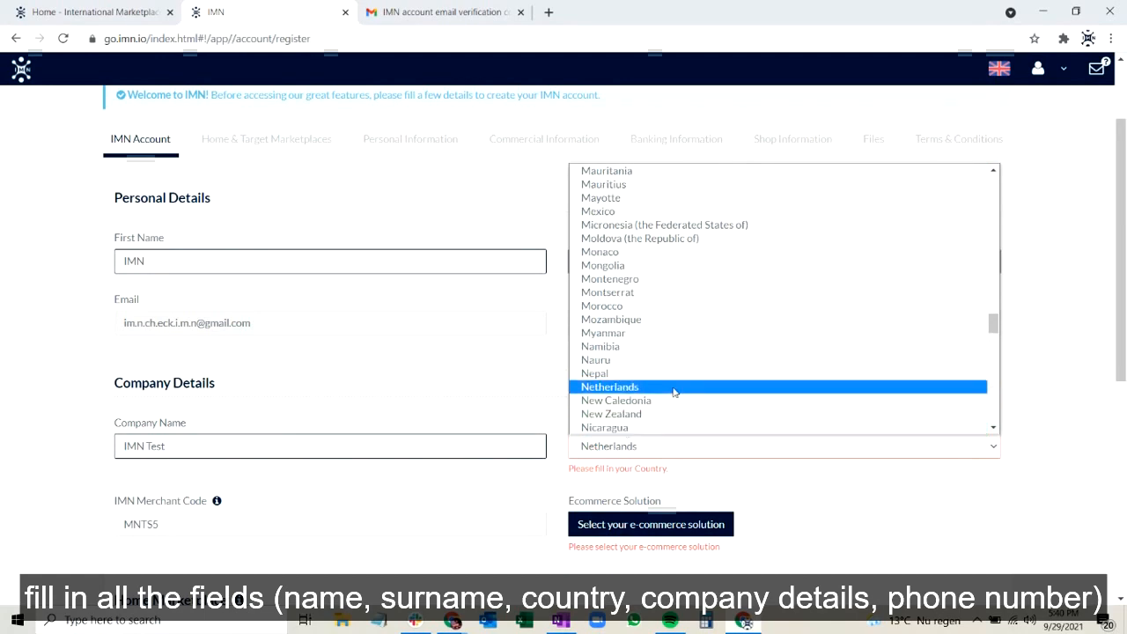
{"action": "left_click", "coordinate": [674, 390]}
Set the e-commerce solution to a custom one named "other".
{"action": "scroll", "coordinate": [536, 453], "scroll_direction": "down", "scroll_amount": 1}
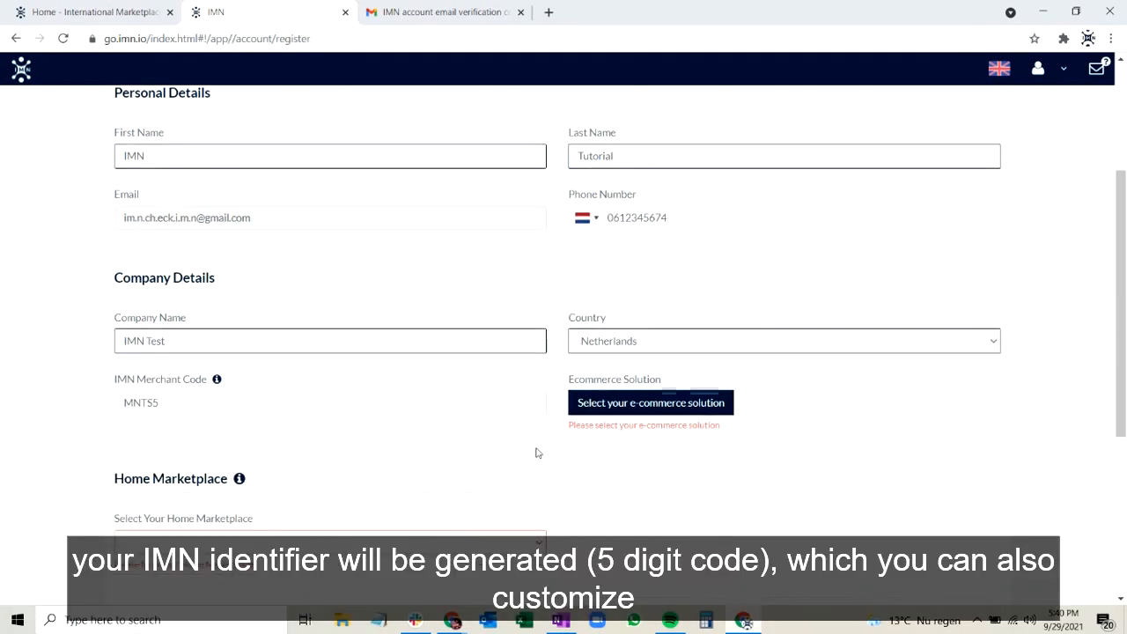
{"action": "left_click", "coordinate": [610, 405]}
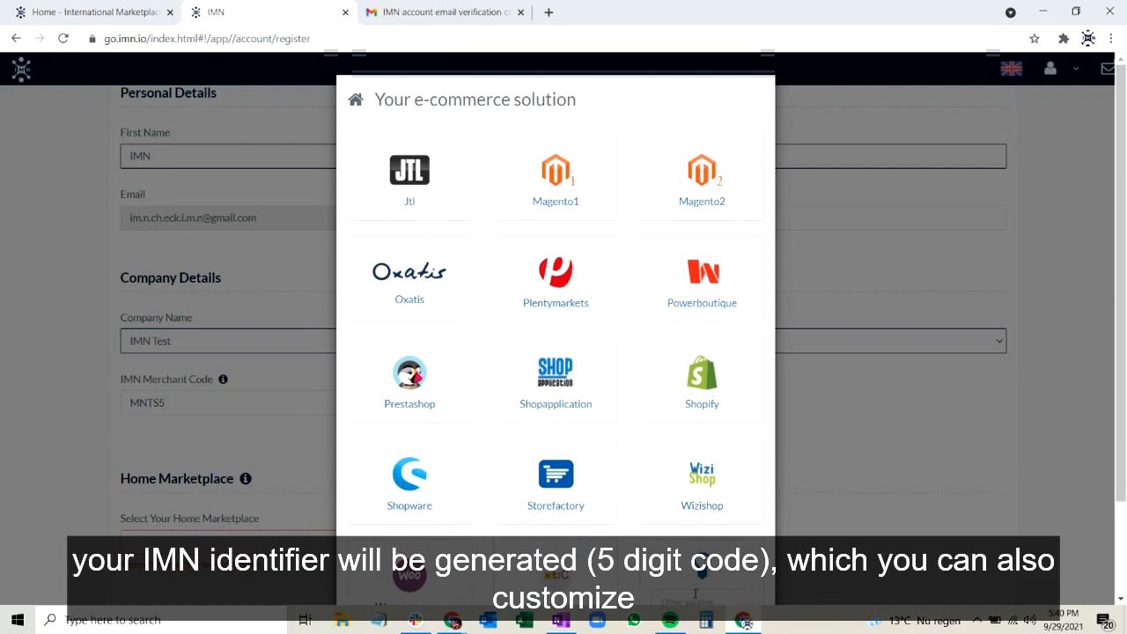
{"action": "scroll", "coordinate": [843, 509], "scroll_direction": "down", "scroll_amount": 1}
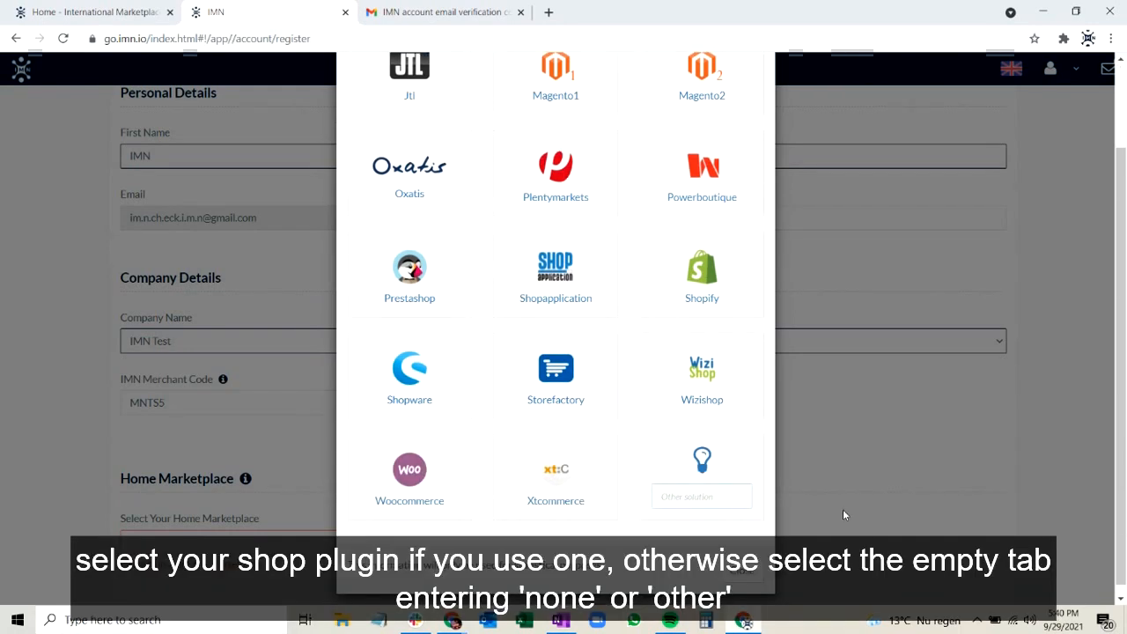
{"action": "type", "text": "other"}
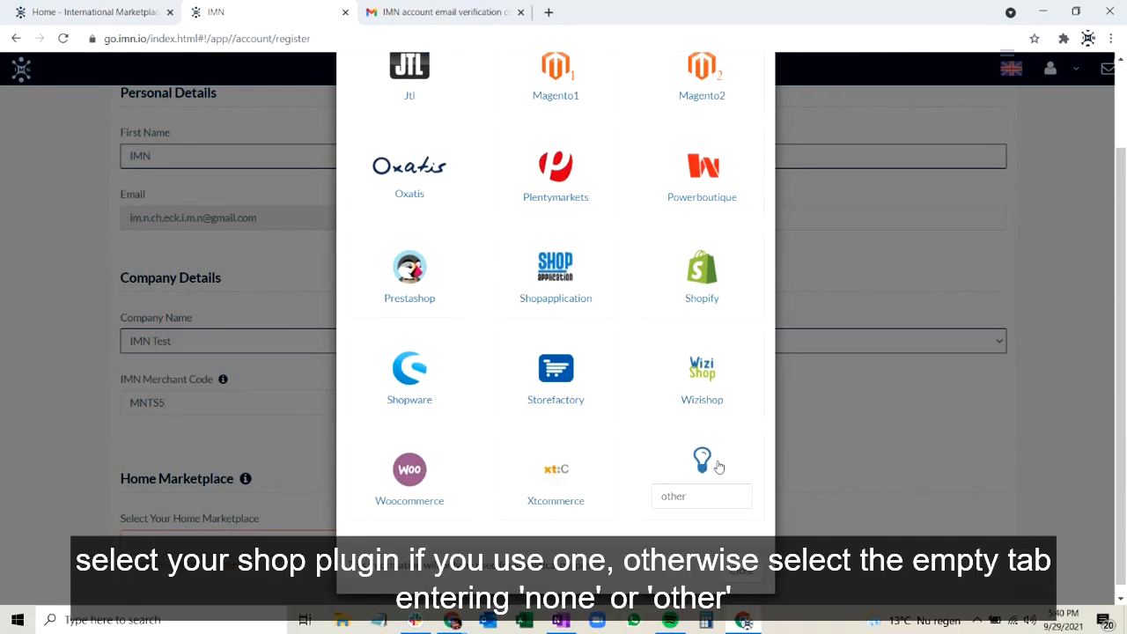
{"action": "left_click", "coordinate": [720, 464]}
Choose Kaufland.de as the home marketplace in the registration form.
{"action": "scroll", "coordinate": [364, 482], "scroll_direction": "down", "scroll_amount": 2}
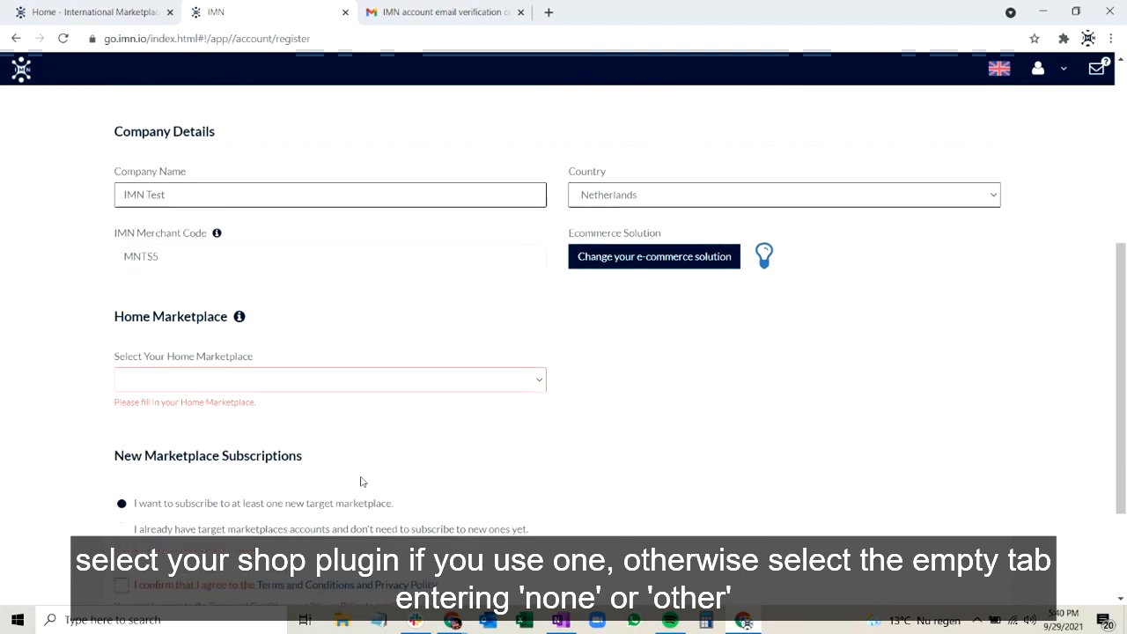
{"action": "left_click", "coordinate": [249, 377]}
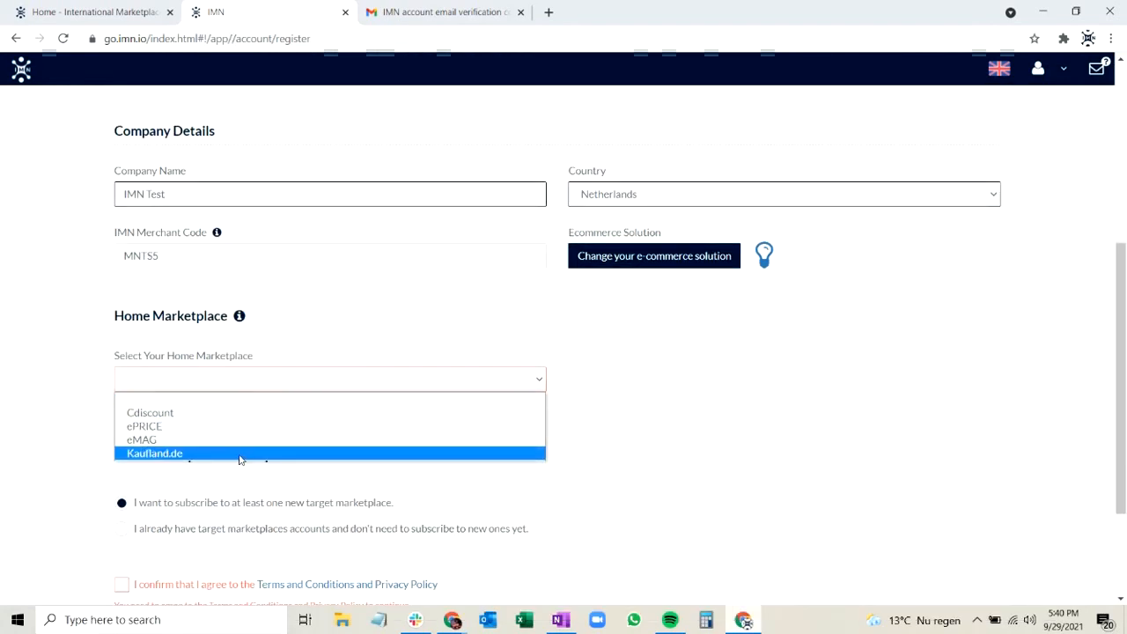
{"action": "left_click", "coordinate": [241, 455]}
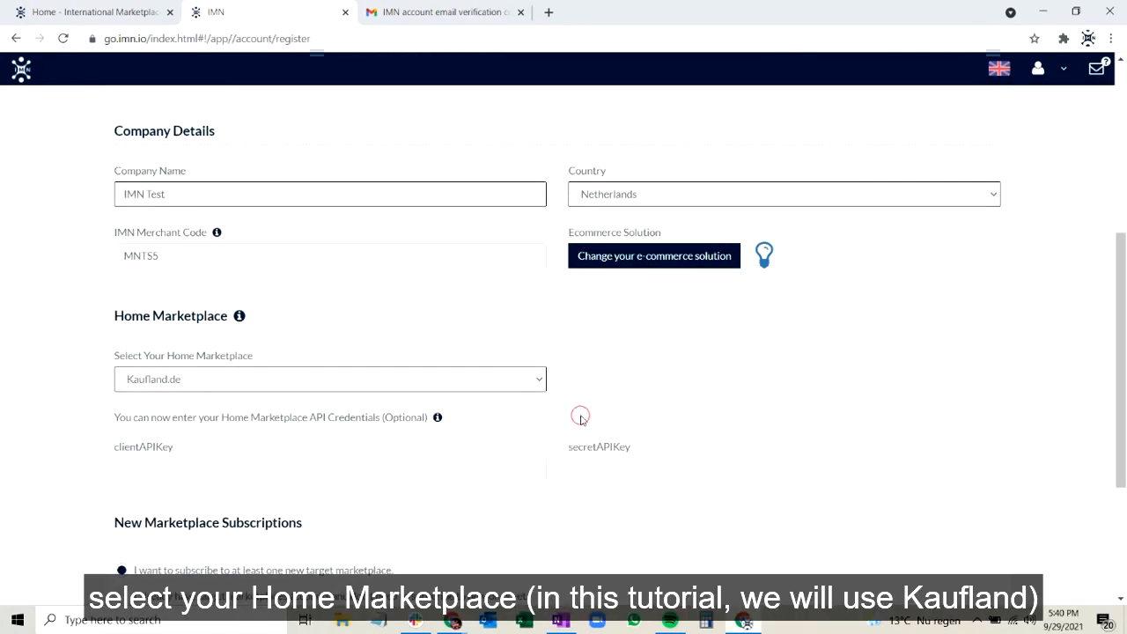
Agree to the Terms and Conditions and Privacy Policy, and continue to the marketplace subscription page.
{"action": "scroll", "coordinate": [580, 417], "scroll_direction": "down", "scroll_amount": 1}
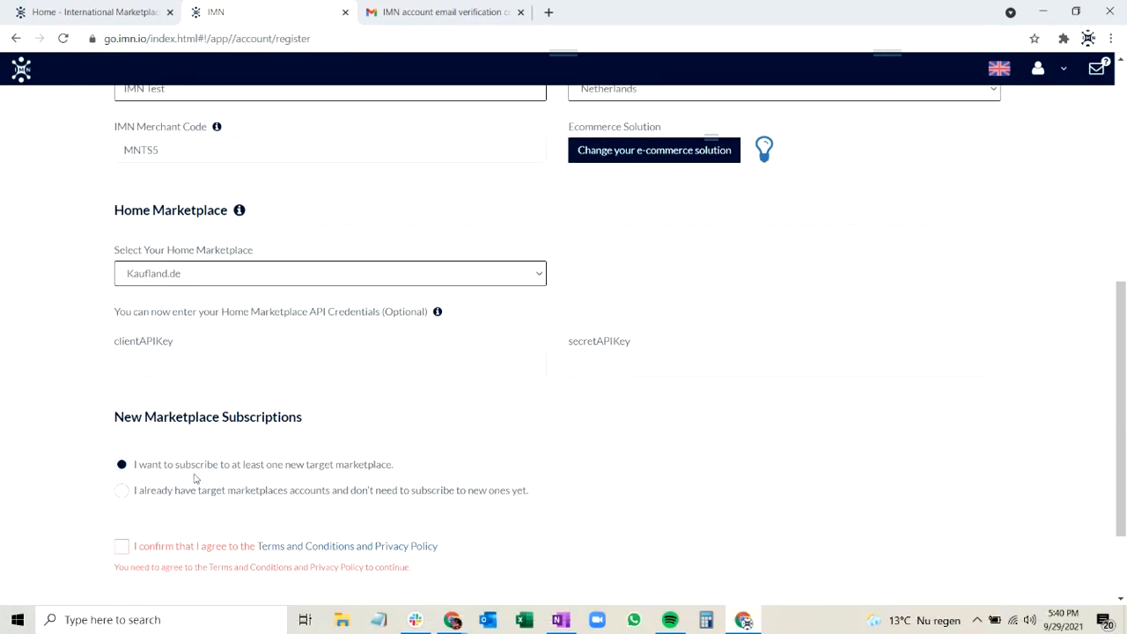
{"action": "scroll", "coordinate": [198, 465], "scroll_direction": "down", "scroll_amount": 1}
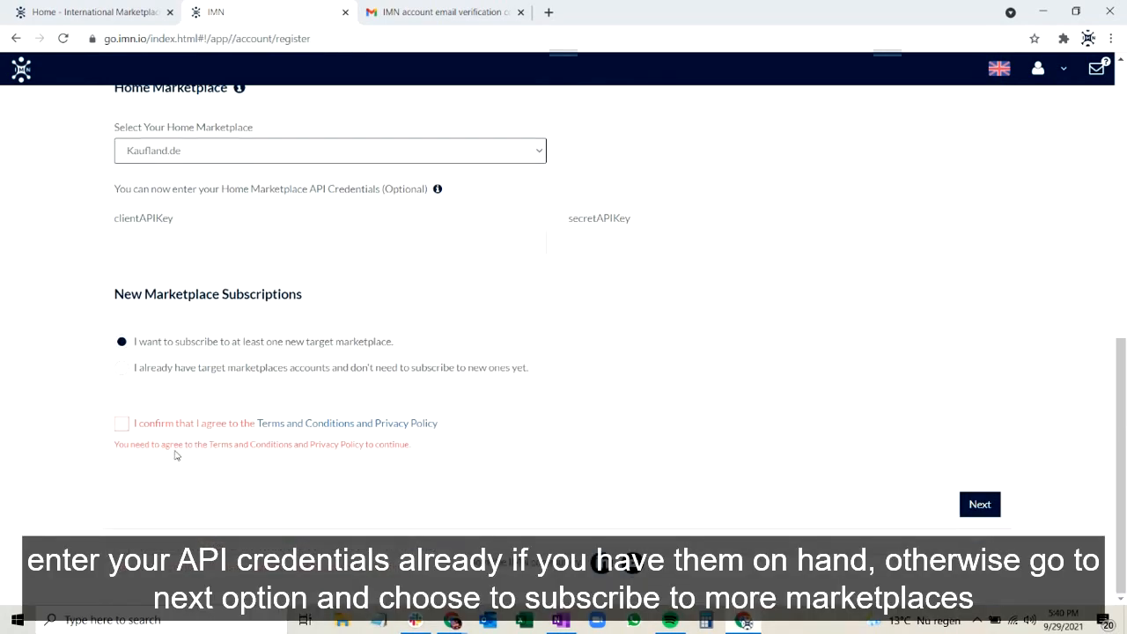
{"action": "left_click", "coordinate": [119, 432]}
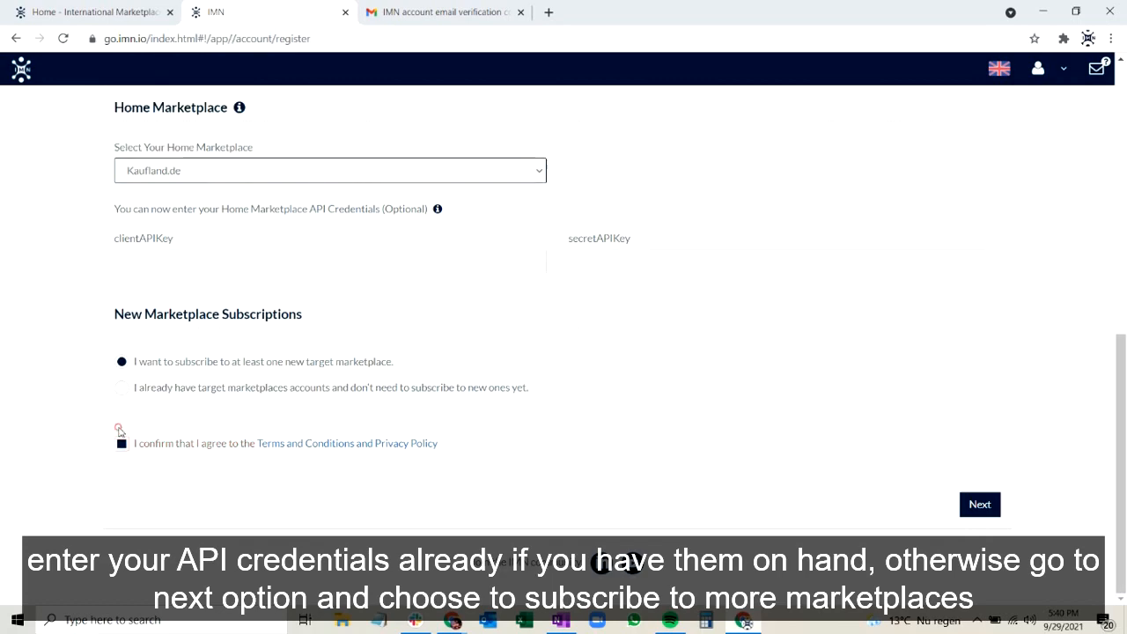
{"action": "left_click", "coordinate": [986, 514]}
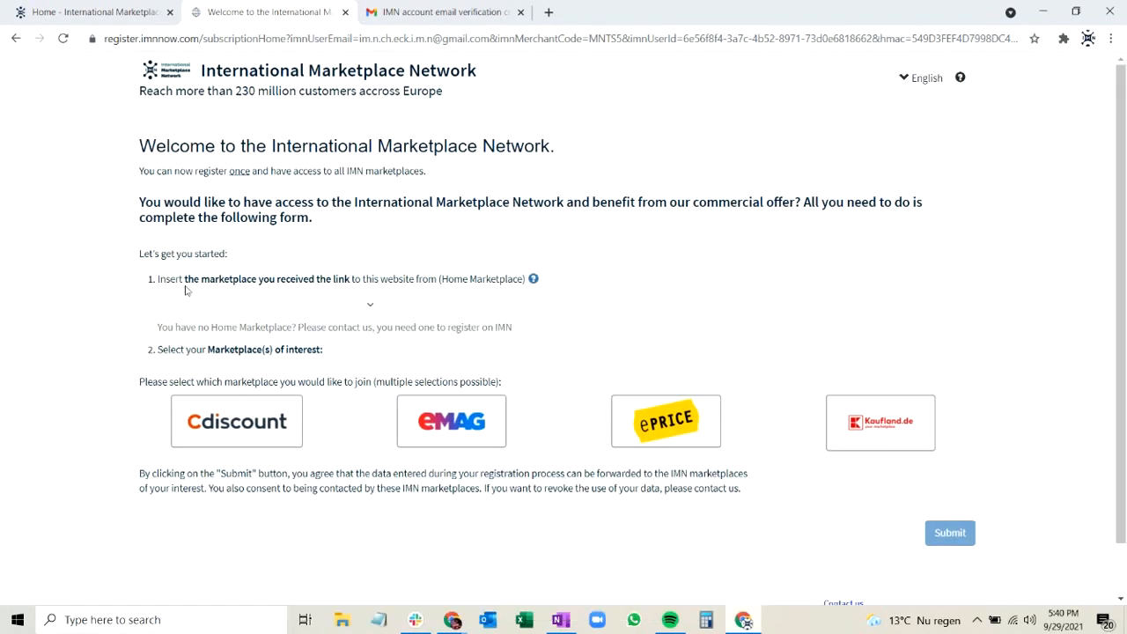
Set Kaufland.de as the home marketplace and select Cdiscount, eMAG and ePRICE as marketplaces of interest.
{"action": "left_click", "coordinate": [188, 304]}
{"action": "left_click", "coordinate": [213, 366]}
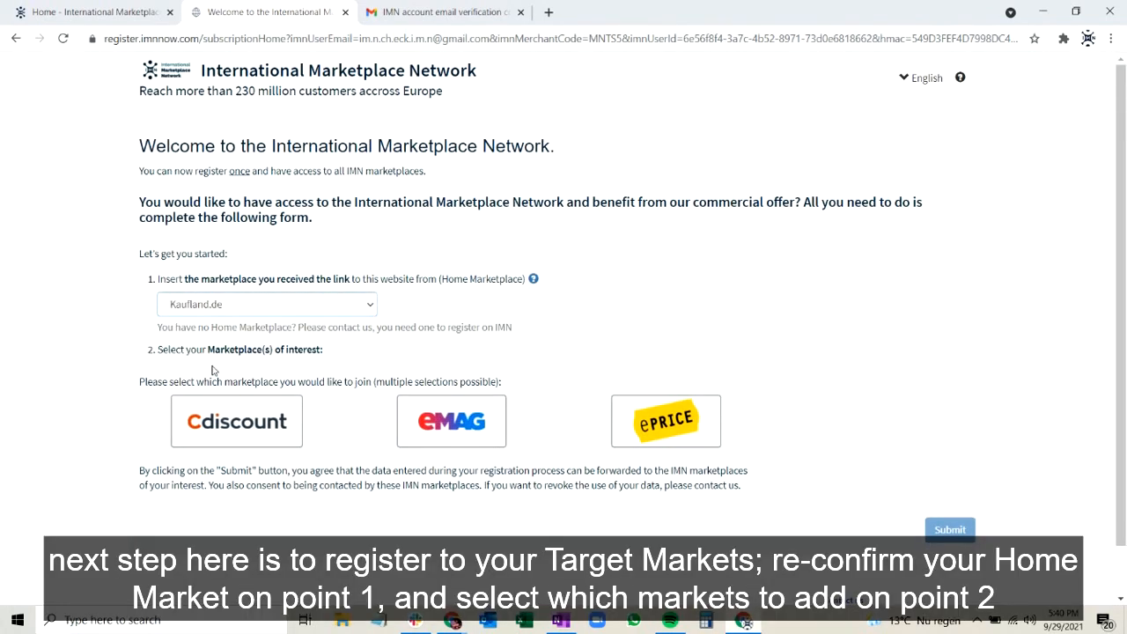
{"action": "left_click", "coordinate": [280, 431]}
{"action": "left_click", "coordinate": [401, 416]}
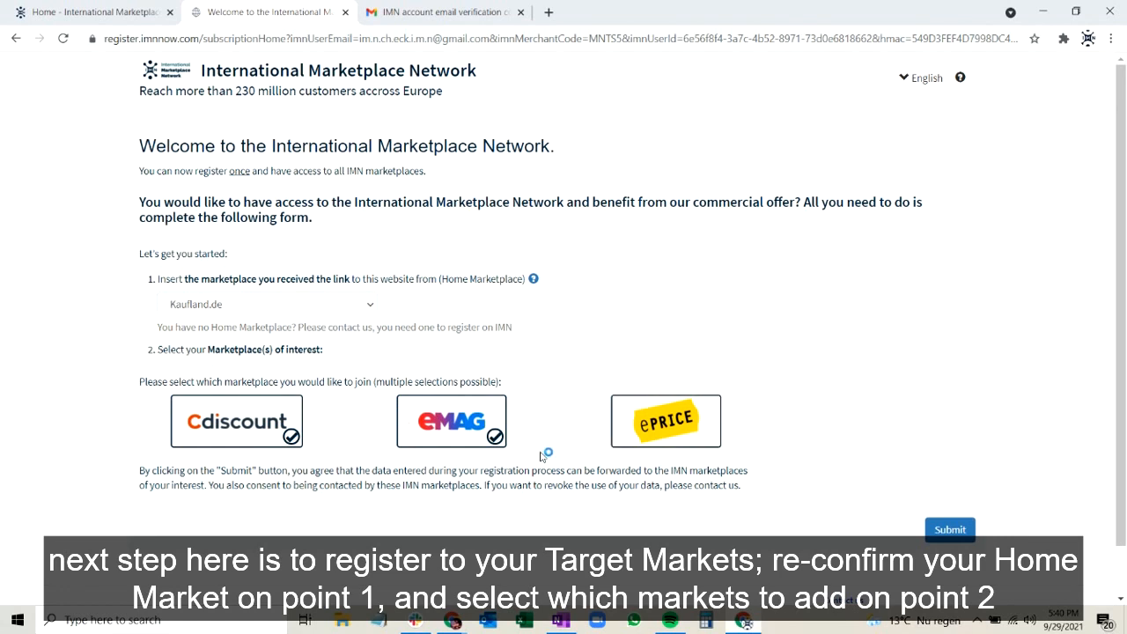
{"action": "left_click", "coordinate": [645, 416]}
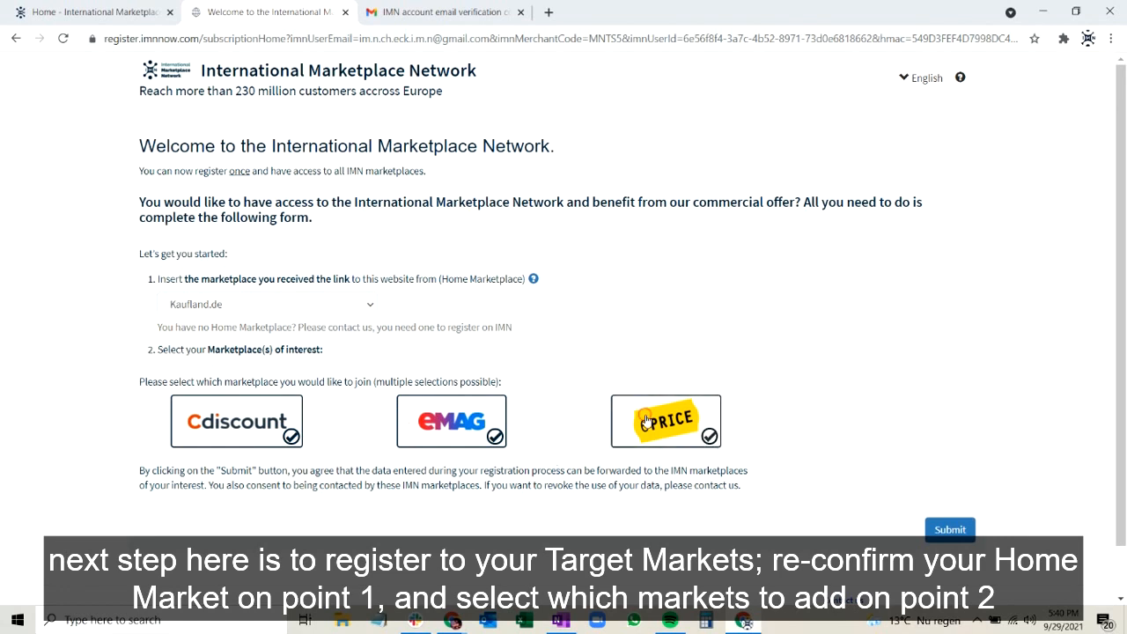
Submit the marketplace selection, and open the registration form through the link in the new IMN registration email in Gmail.
{"action": "left_click", "coordinate": [939, 530]}
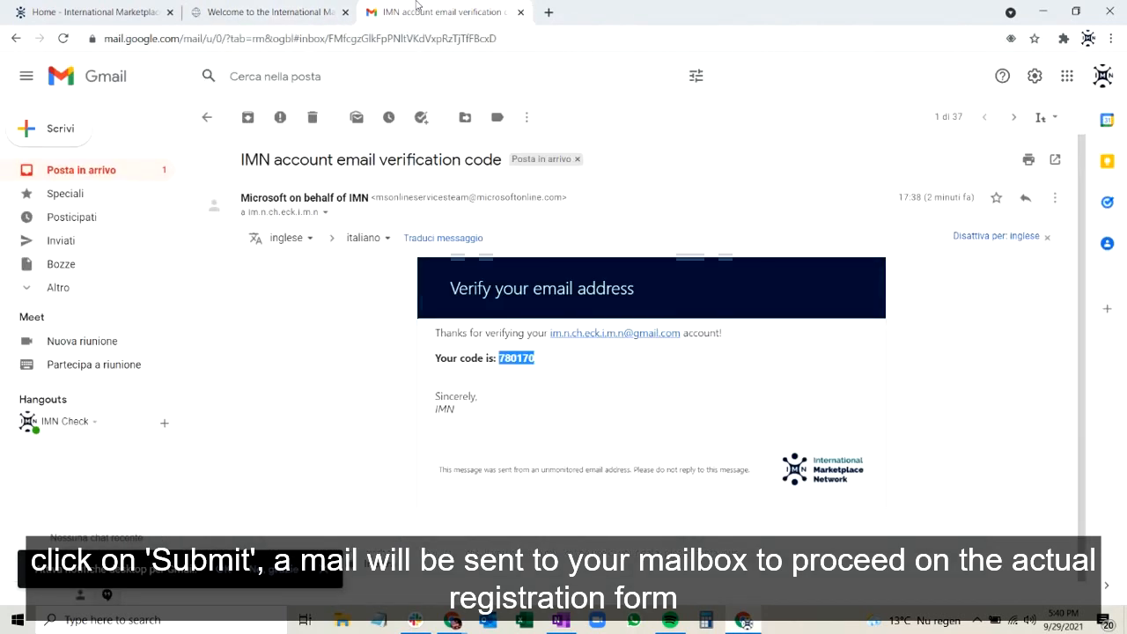
{"action": "left_click", "coordinate": [95, 170]}
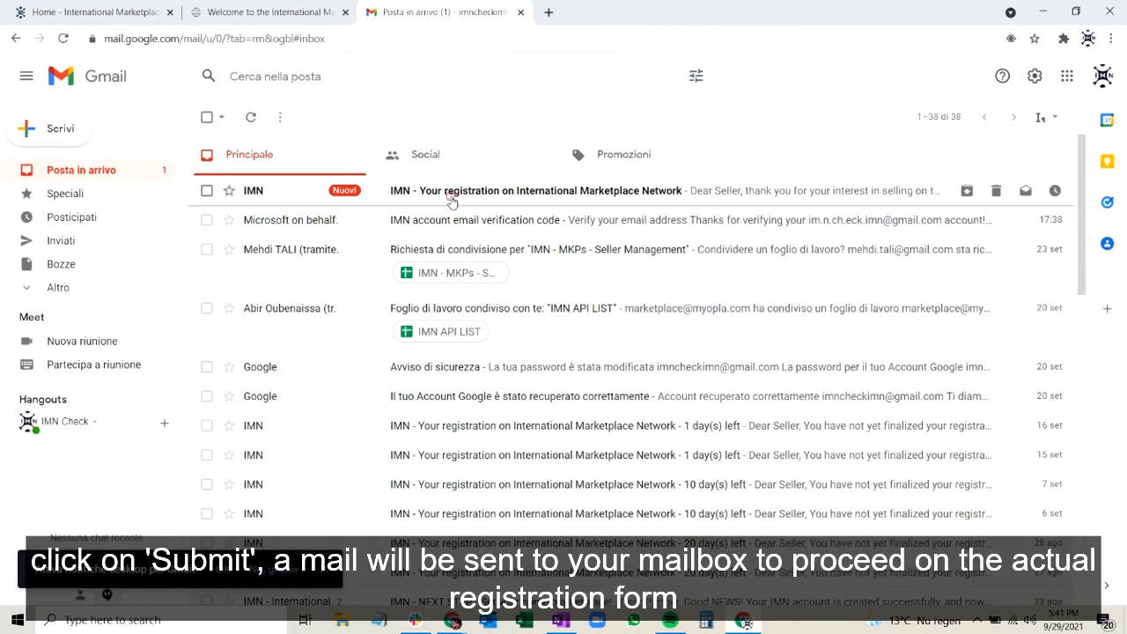
{"action": "left_click", "coordinate": [449, 194]}
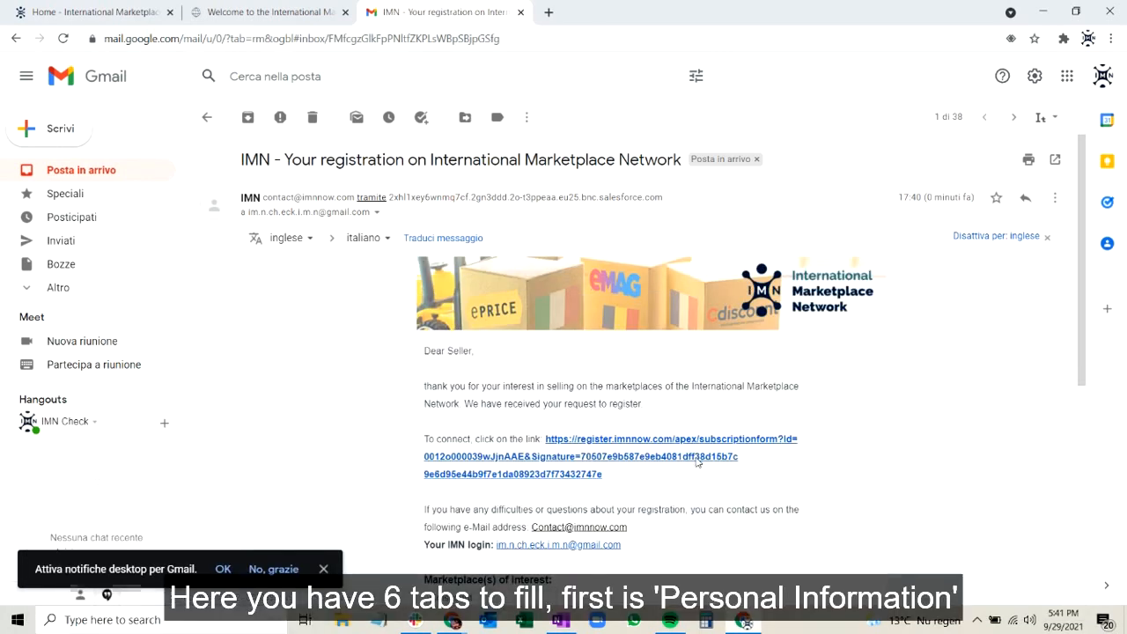
{"action": "left_click", "coordinate": [696, 463]}
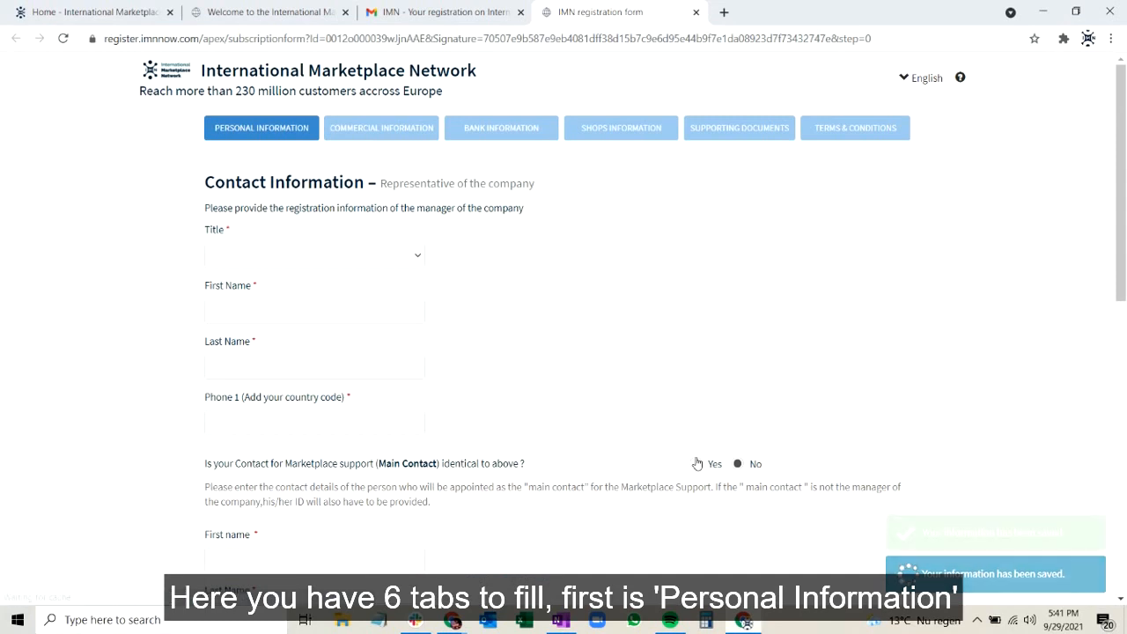
Set the company representative's title to Mr. and enter their first name, last name and phone number with country code.
{"action": "left_click", "coordinate": [311, 255]}
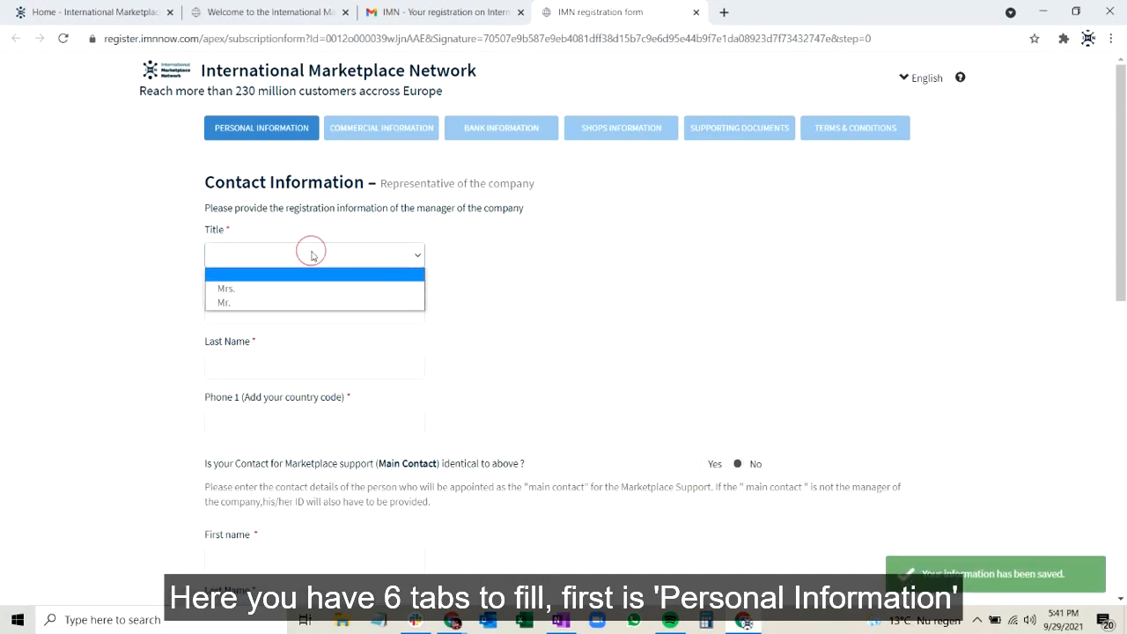
{"action": "left_click", "coordinate": [268, 304]}
{"action": "left_click", "coordinate": [312, 318]}
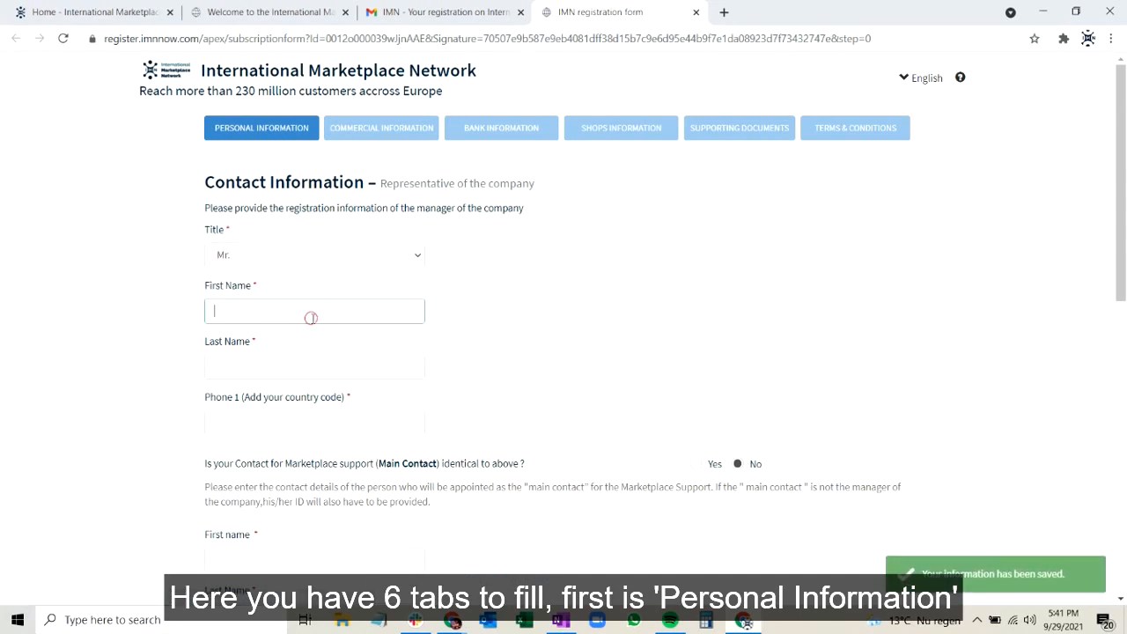
{"action": "type", "text": "I"}
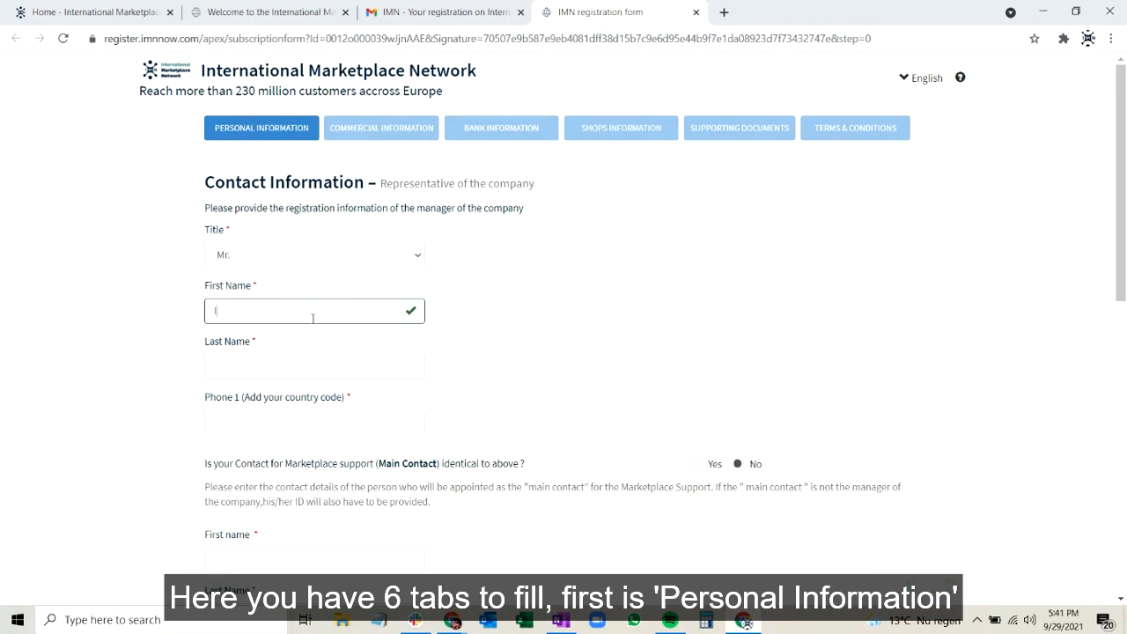
{"action": "type", "text": "MNTutorial"}
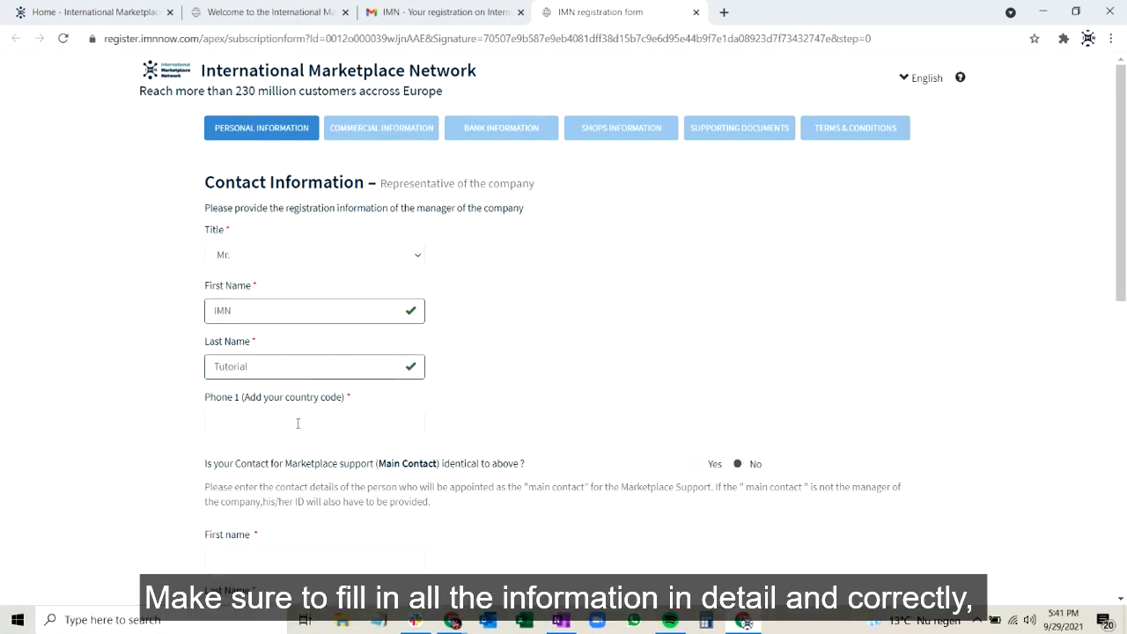
{"action": "left_click", "coordinate": [298, 423]}
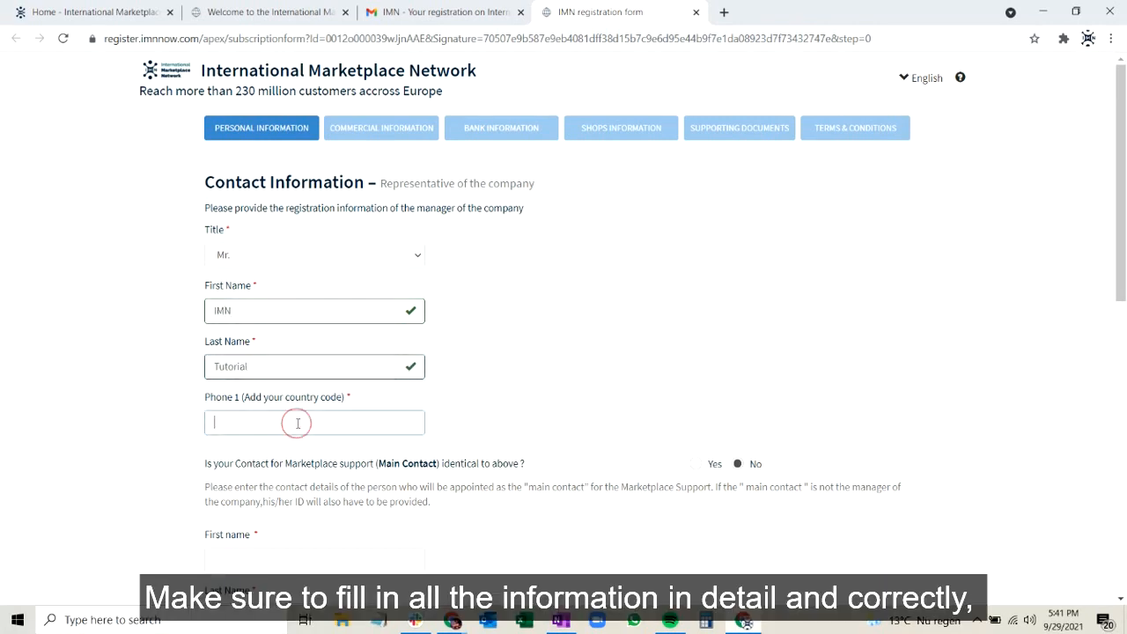
{"action": "type", "text": "+31612345678"}
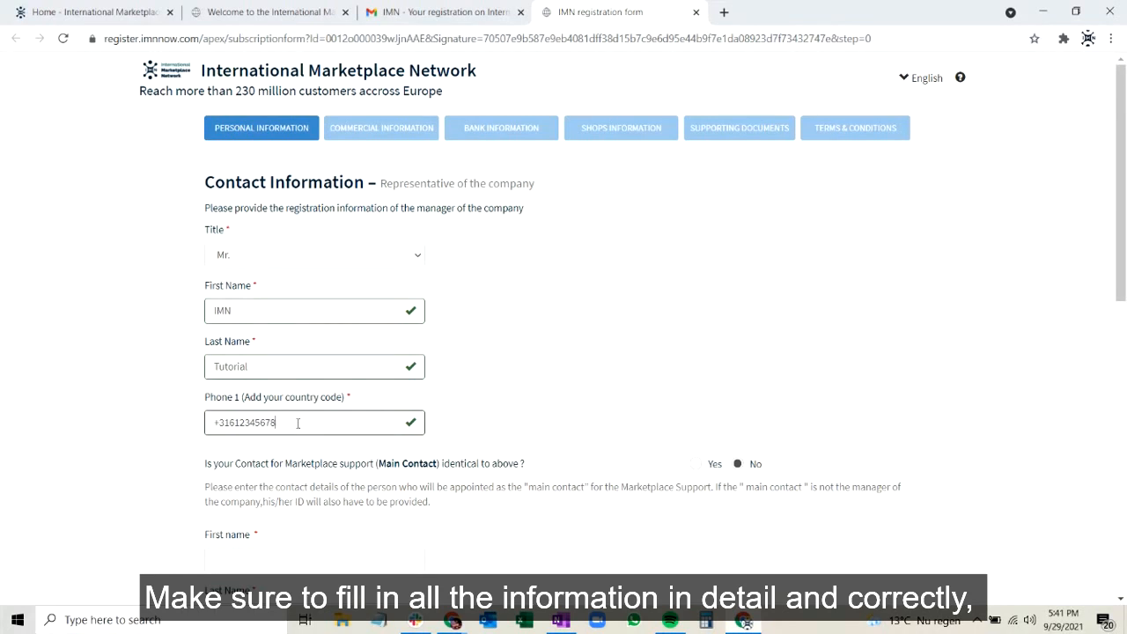
{"action": "scroll", "coordinate": [563, 403], "scroll_direction": "down", "scroll_amount": 2}
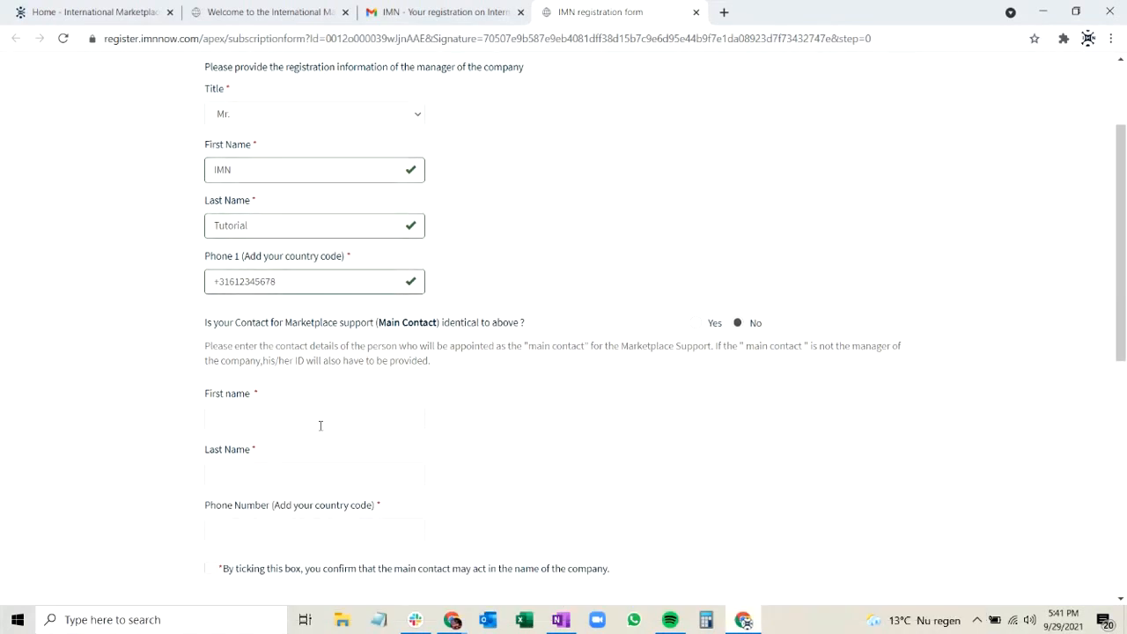
{"action": "left_click", "coordinate": [302, 428]}
{"action": "type", "text": "Tutorial"}
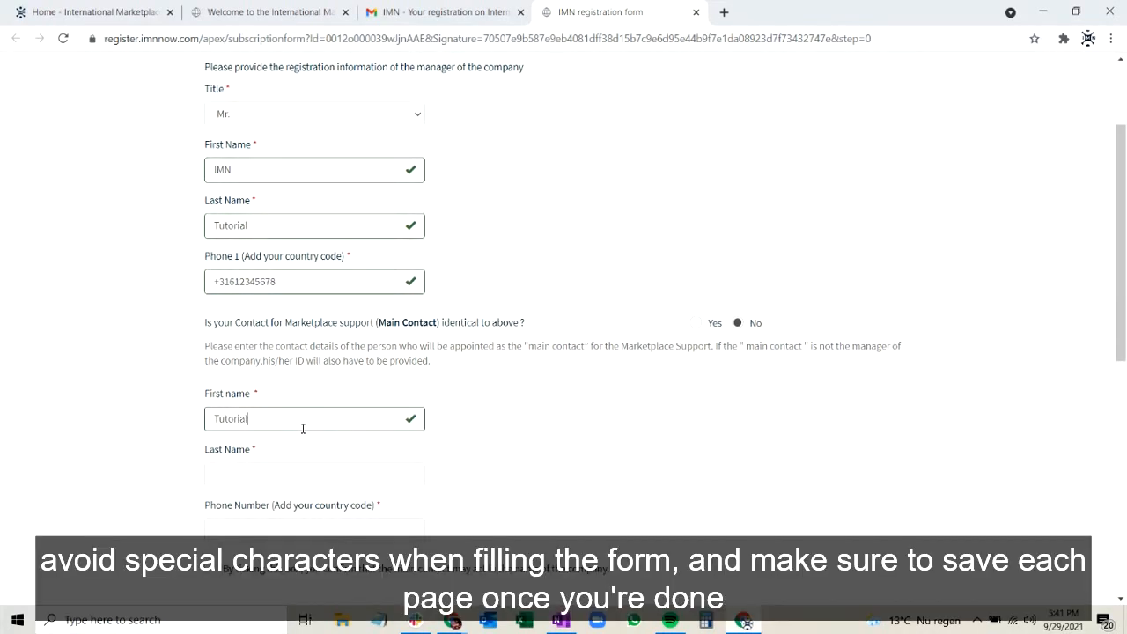
{"action": "key", "text": "BackSpace"}
{"action": "key", "text": "BackSpace"}
{"action": "key", "text": "BackSpace"}
{"action": "key", "text": "BackSpace"}
{"action": "key", "text": "BackSpace"}
{"action": "key", "text": "BackSpace"}
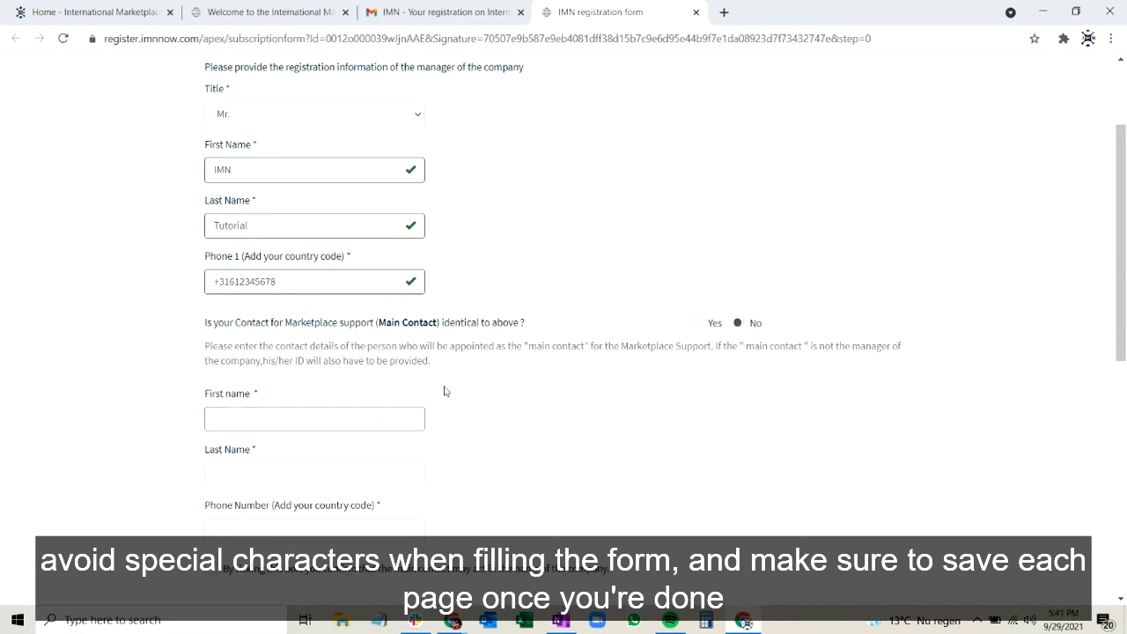
{"action": "type", "text": "IMN"}
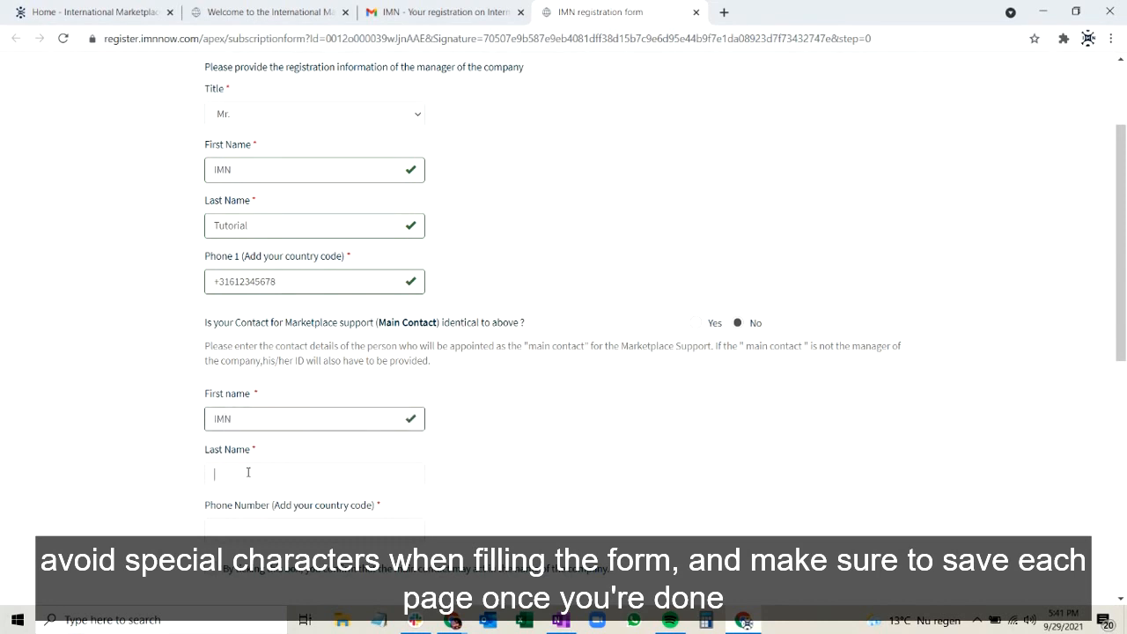
{"action": "type", "text": "Tutorial"}
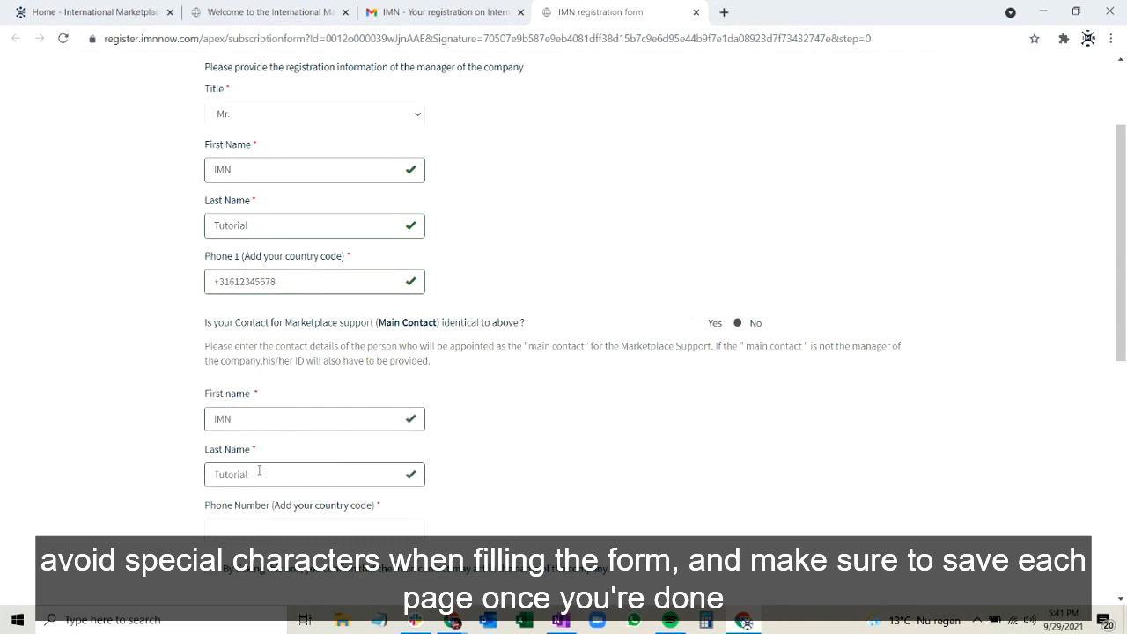
Mark both the marketplace support main contact and the customer service contact as identical to the company representative.
{"action": "left_click", "coordinate": [697, 324]}
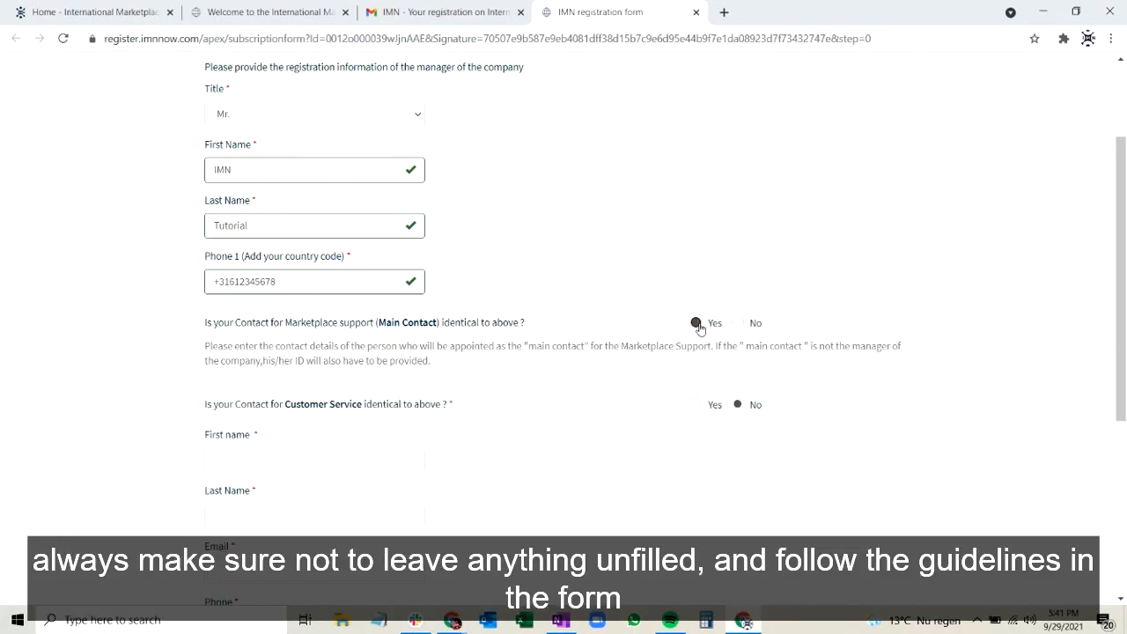
{"action": "scroll", "coordinate": [593, 405], "scroll_direction": "down", "scroll_amount": 1}
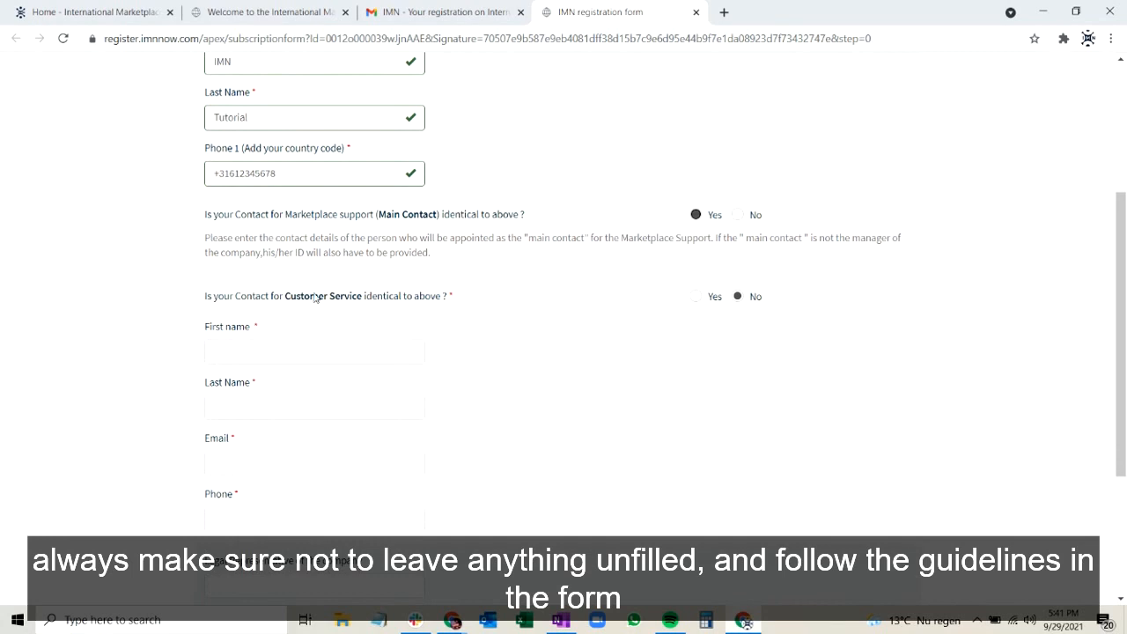
{"action": "left_click", "coordinate": [704, 299]}
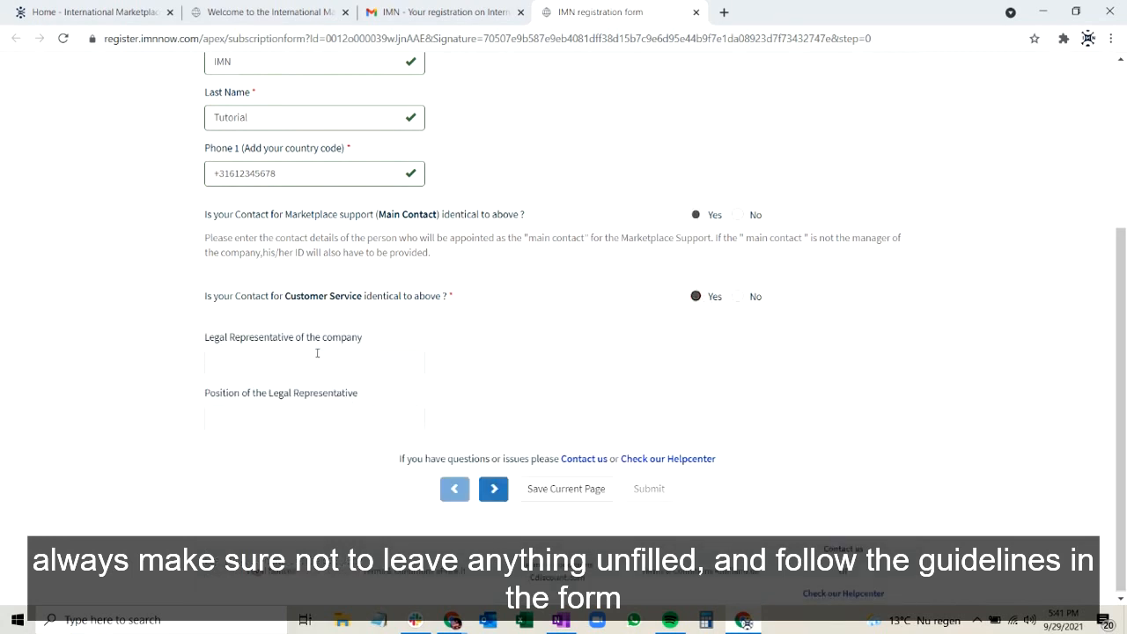
Enter the legal representative's full name with the position CEO, and save the personal information page.
{"action": "left_click", "coordinate": [317, 361]}
{"action": "type", "text": "IMN Tutorial"}
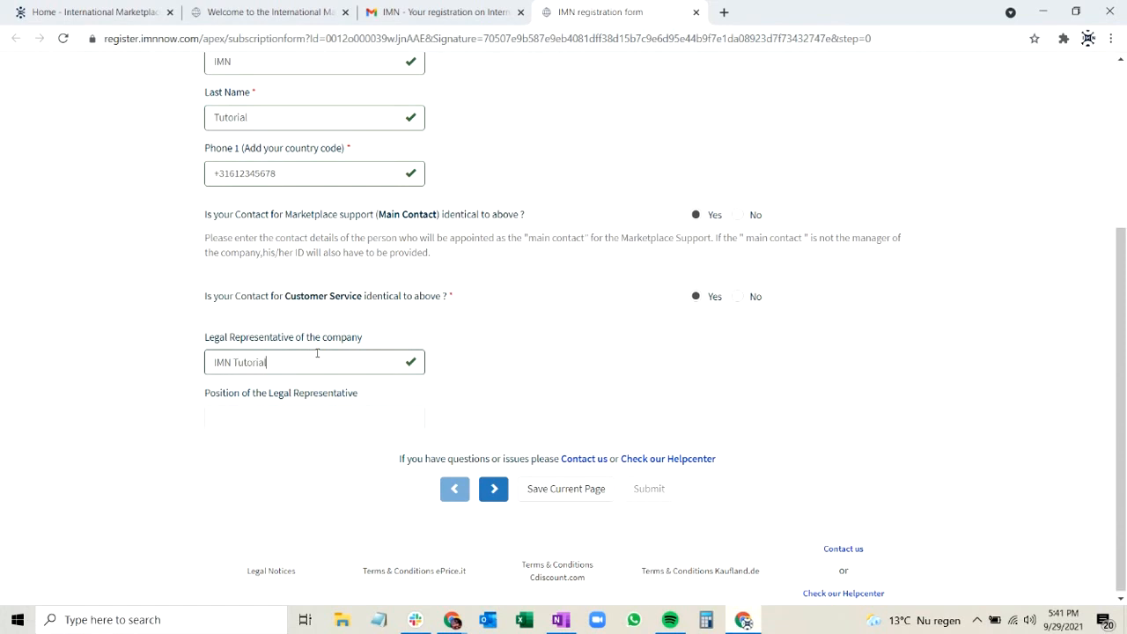
{"action": "left_click", "coordinate": [280, 419]}
{"action": "type", "text": "CEO"}
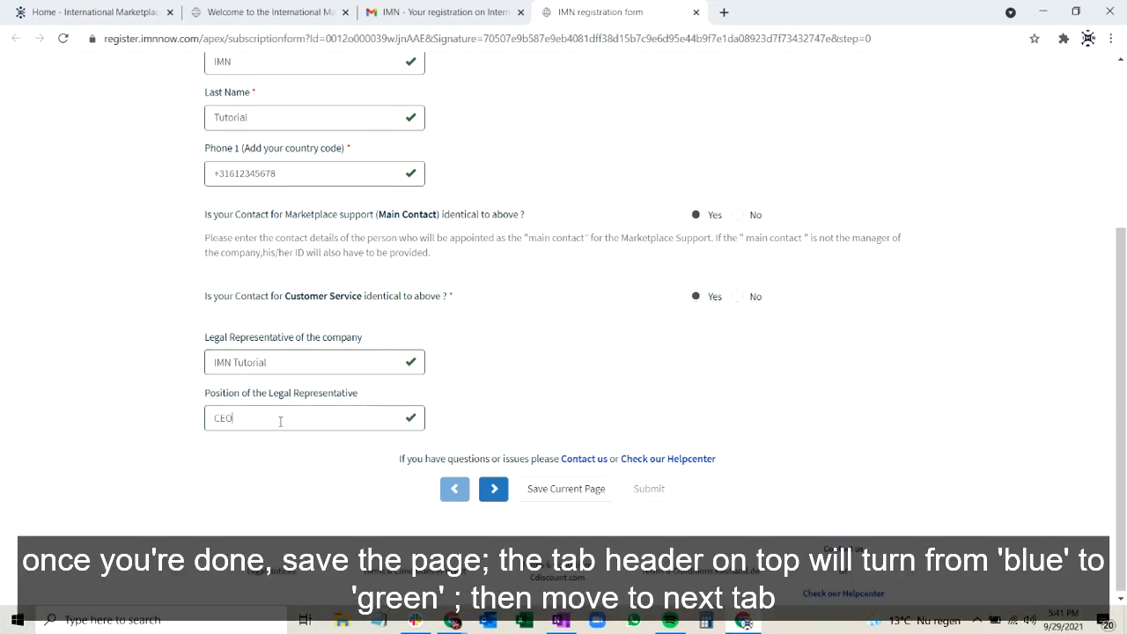
{"action": "left_click", "coordinate": [554, 490]}
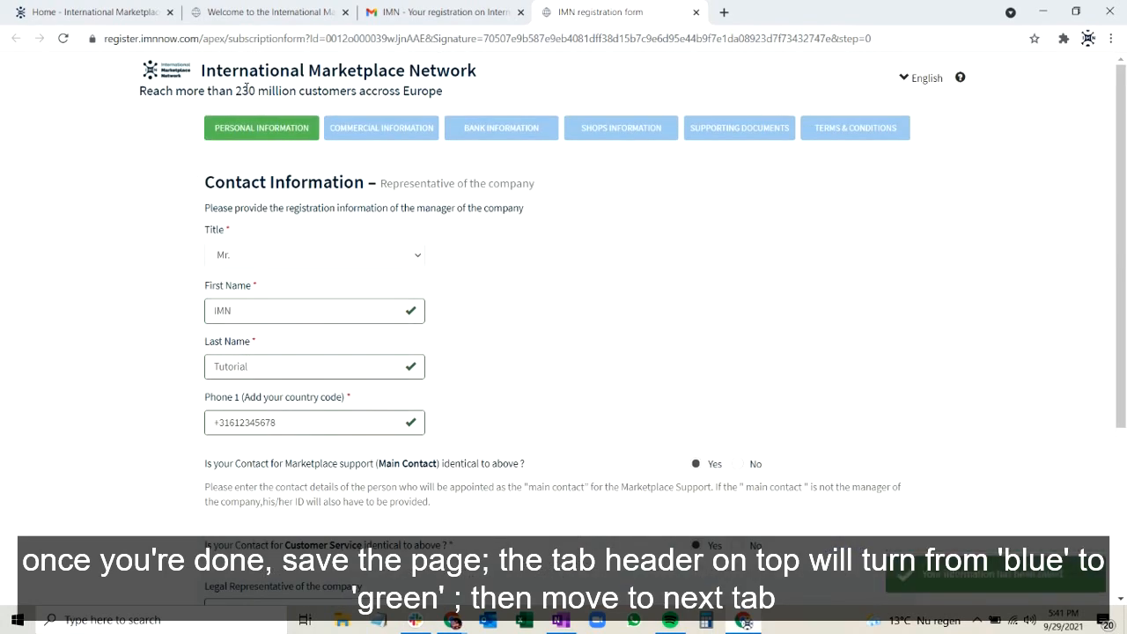
In the commercial information section, enter the company name IMN Tutorial LLC and set the headquarters country to Netherlands.
{"action": "left_click", "coordinate": [383, 128]}
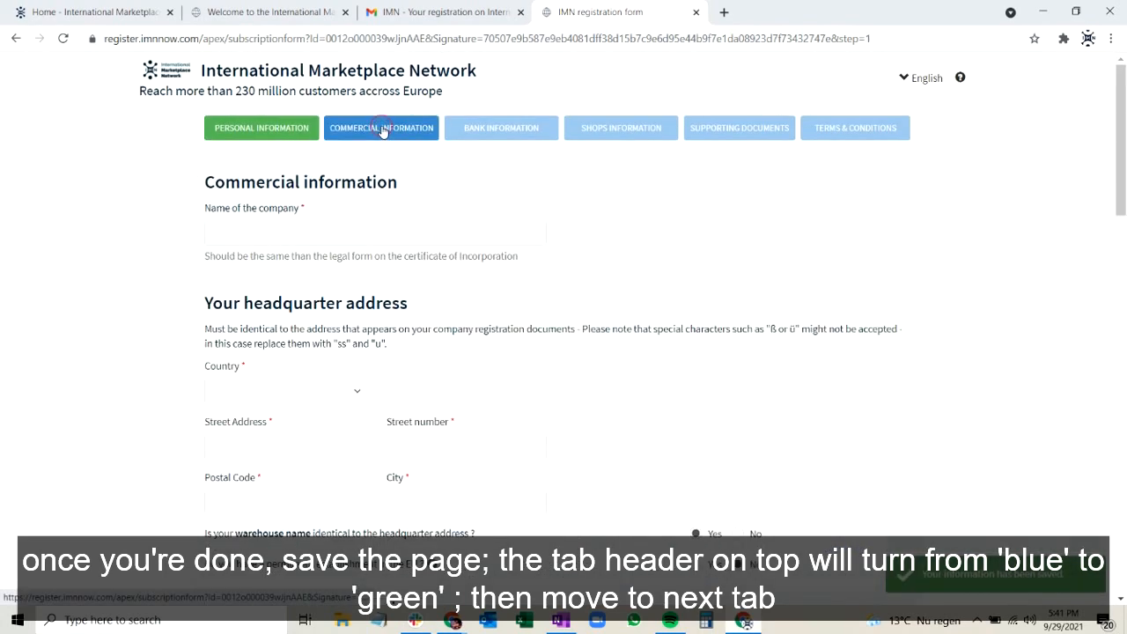
{"action": "left_click", "coordinate": [298, 235]}
{"action": "type", "text": "IMN Tutorial LLC"}
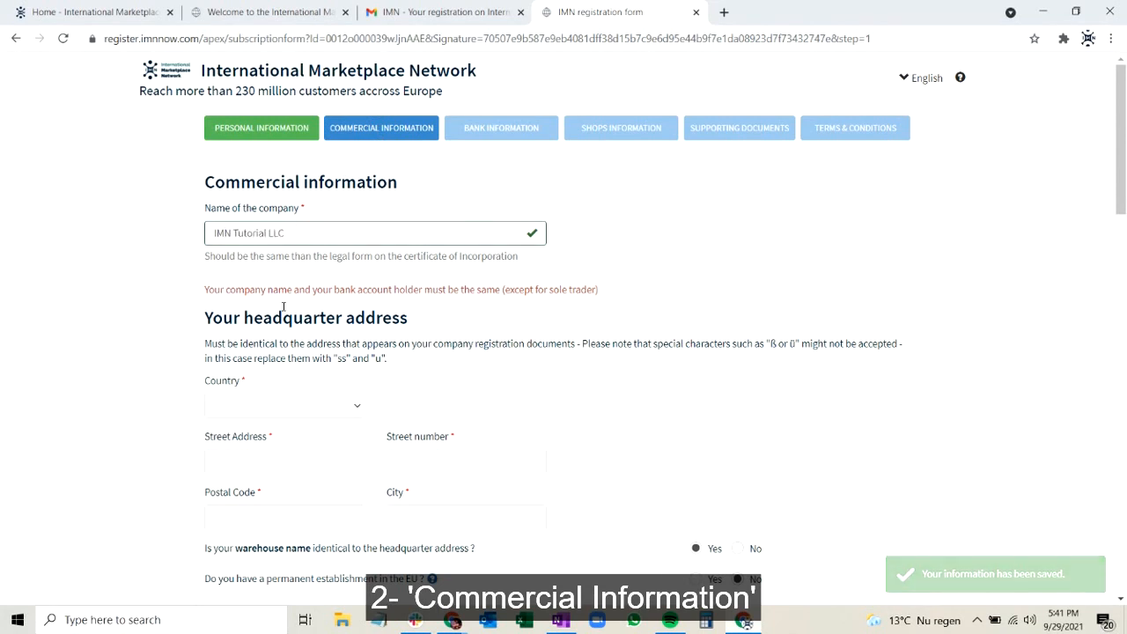
{"action": "scroll", "coordinate": [285, 370], "scroll_direction": "down", "scroll_amount": 1}
{"action": "left_click", "coordinate": [260, 377]}
{"action": "scroll", "coordinate": [264, 348], "scroll_direction": "down", "scroll_amount": 1}
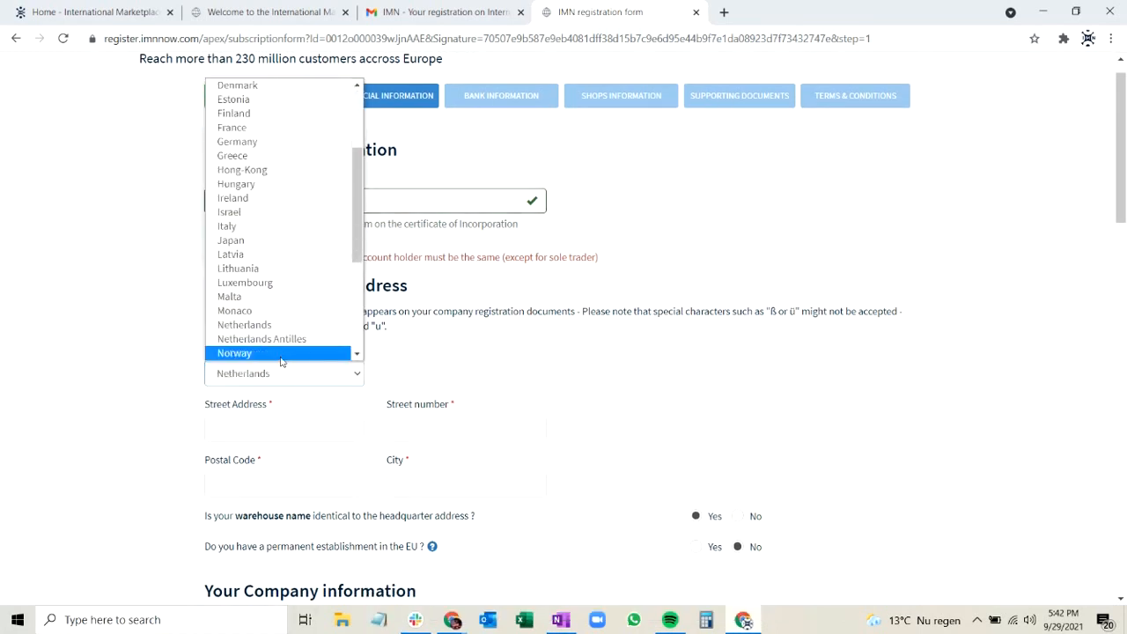
{"action": "left_click", "coordinate": [305, 325]}
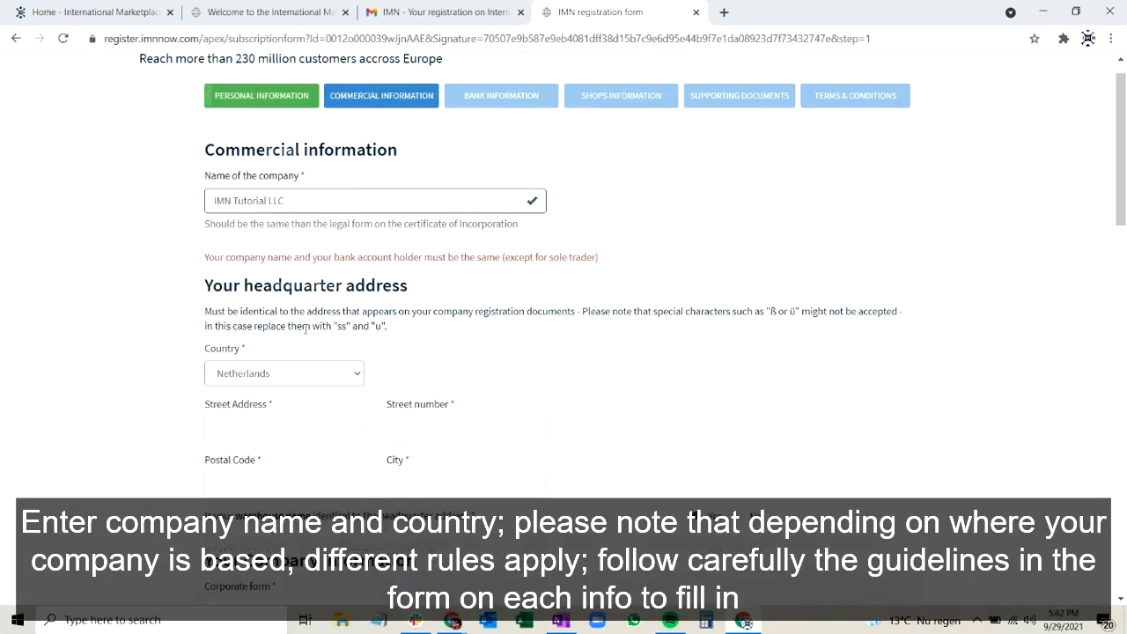
Fill in the headquarters' street address, street number, postal code and city.
{"action": "left_click", "coordinate": [280, 430]}
{"action": "type", "text": "Tutorial Road"}
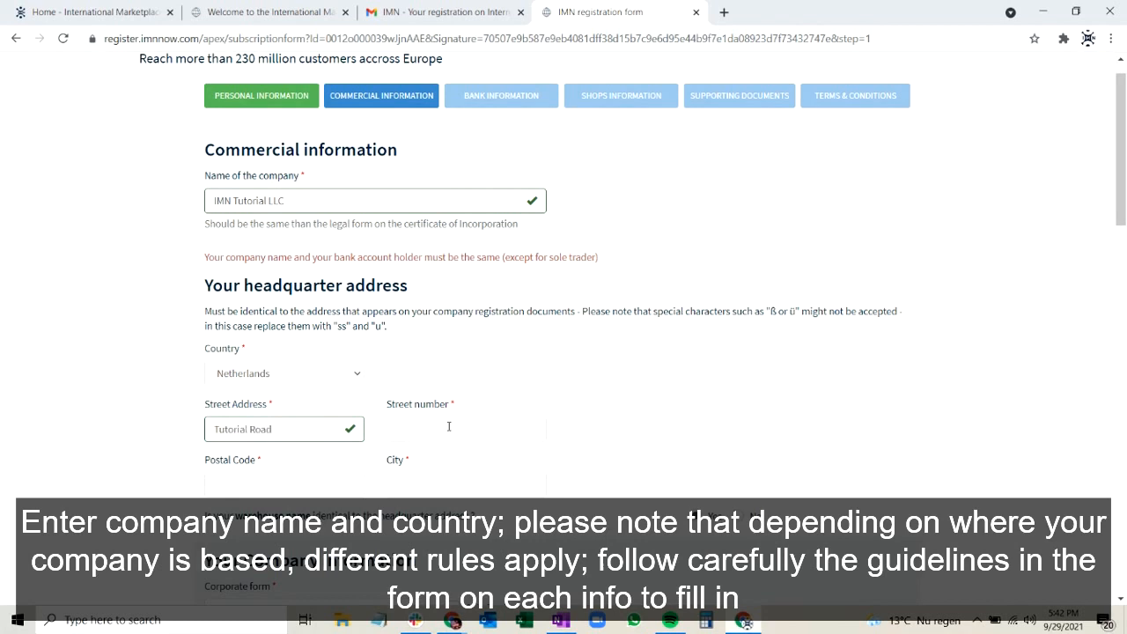
{"action": "left_click", "coordinate": [458, 422]}
{"action": "type", "text": "100"}
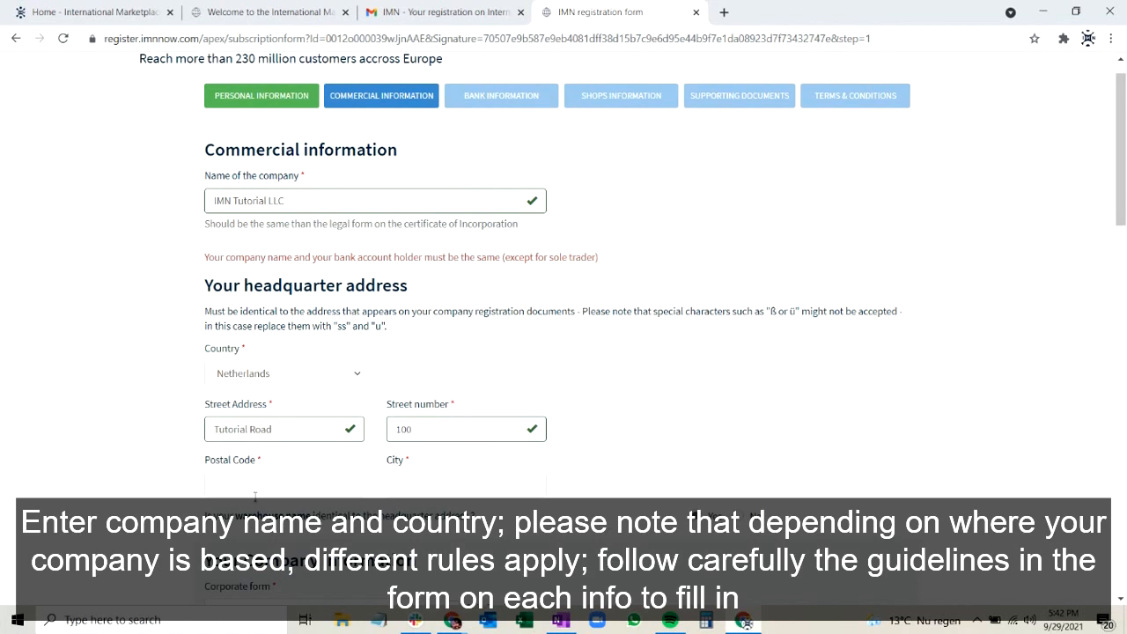
{"action": "left_click", "coordinate": [257, 490]}
{"action": "type", "text": "1013EM"}
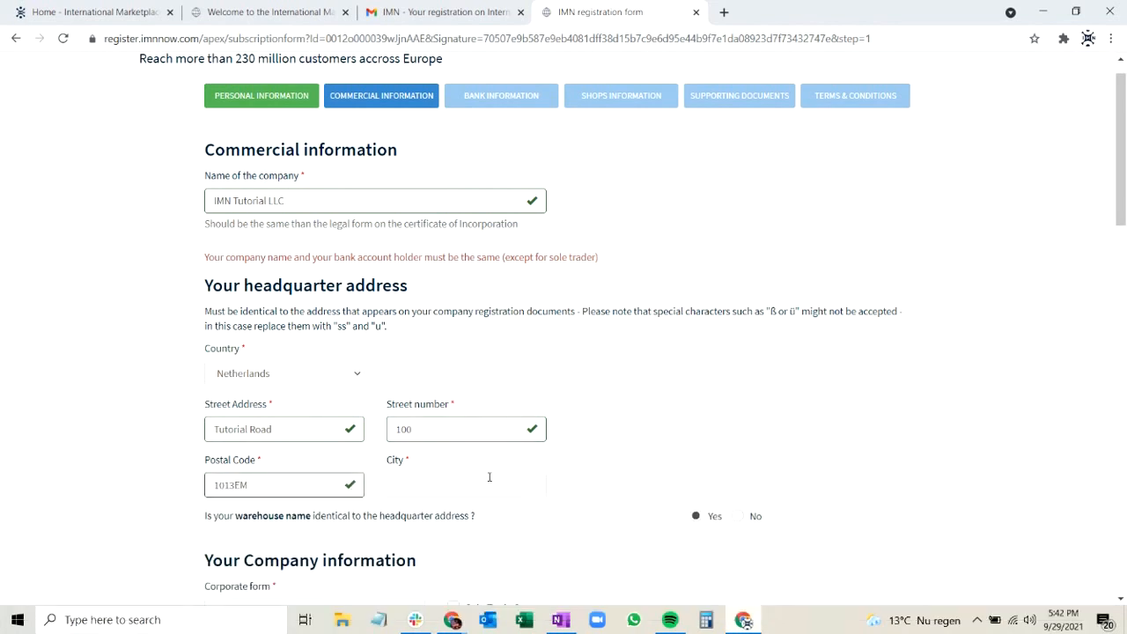
{"action": "left_click", "coordinate": [488, 477]}
{"action": "type", "text": "Amsterdam"}
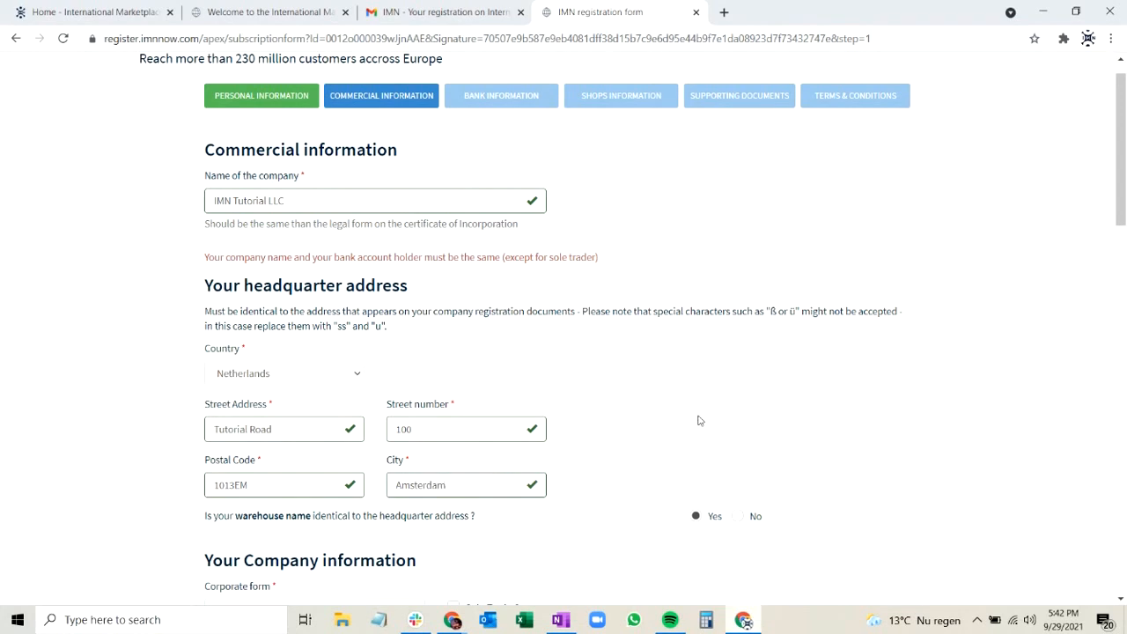
Set the corporate form to SRL and enter the company's Chamber of Commerce registration number.
{"action": "scroll", "coordinate": [698, 420], "scroll_direction": "down", "scroll_amount": 2}
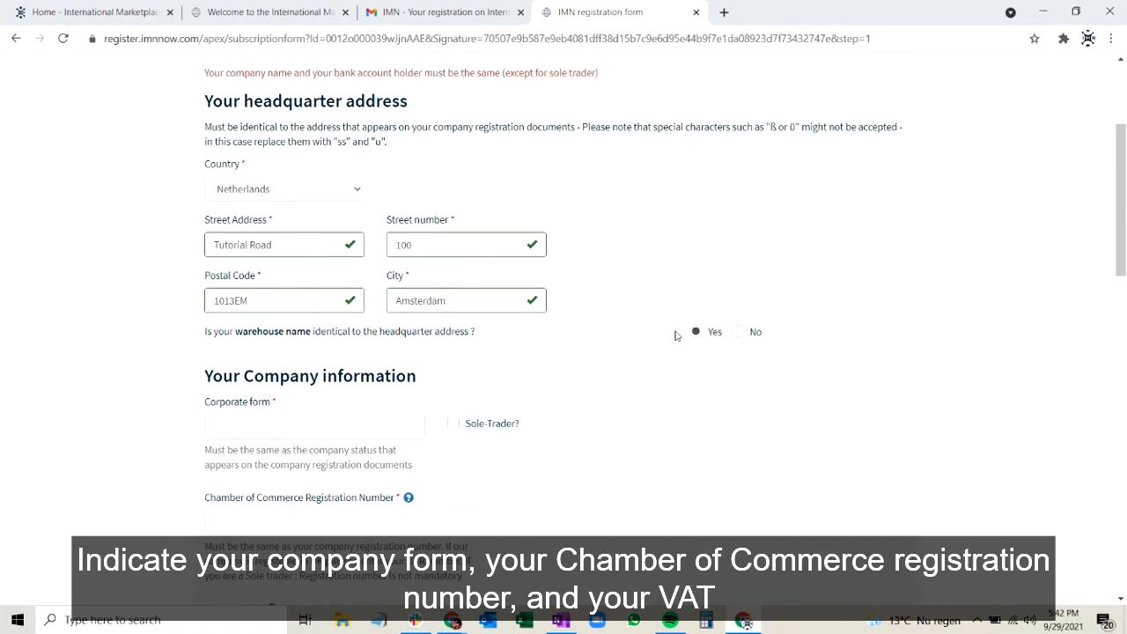
{"action": "scroll", "coordinate": [675, 335], "scroll_direction": "down", "scroll_amount": 1}
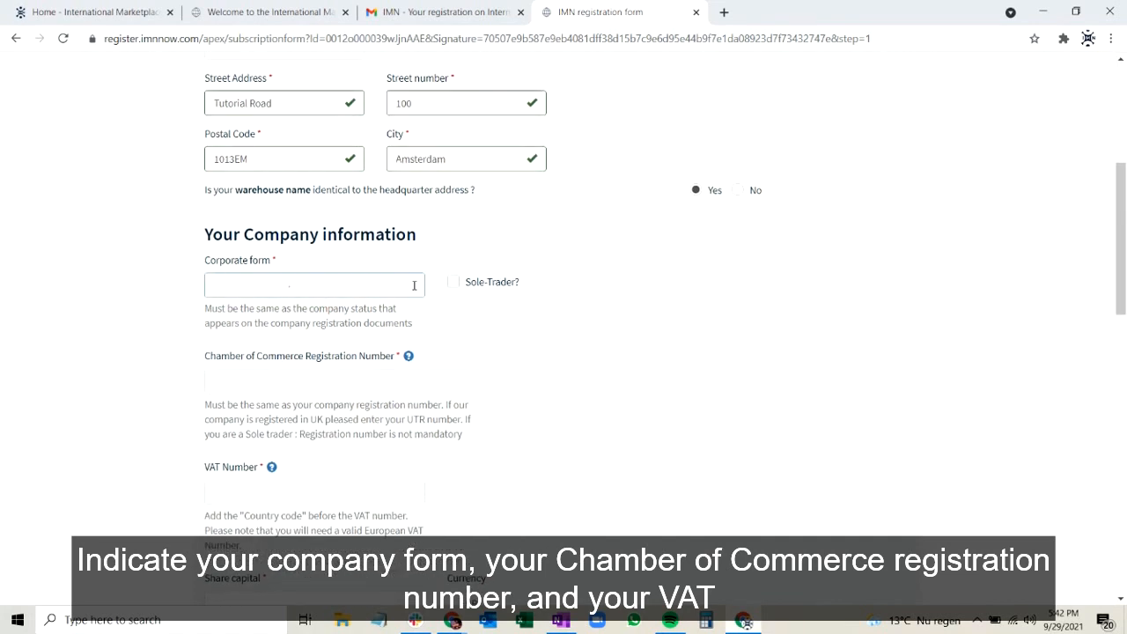
{"action": "type", "text": "SRL"}
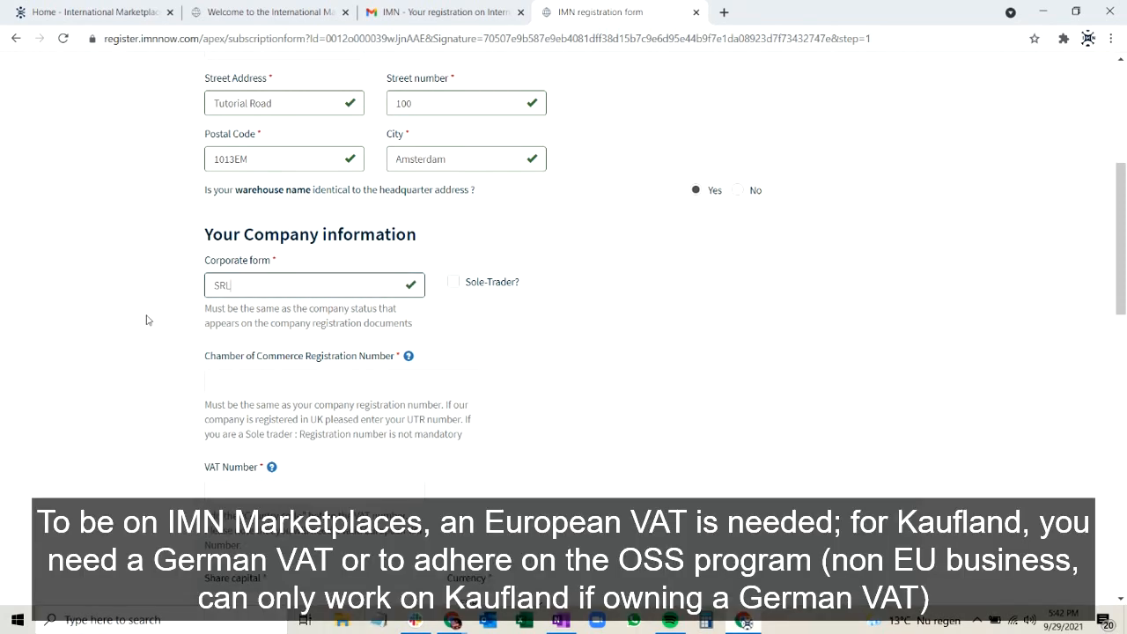
{"action": "scroll", "coordinate": [147, 319], "scroll_direction": "down", "scroll_amount": 1}
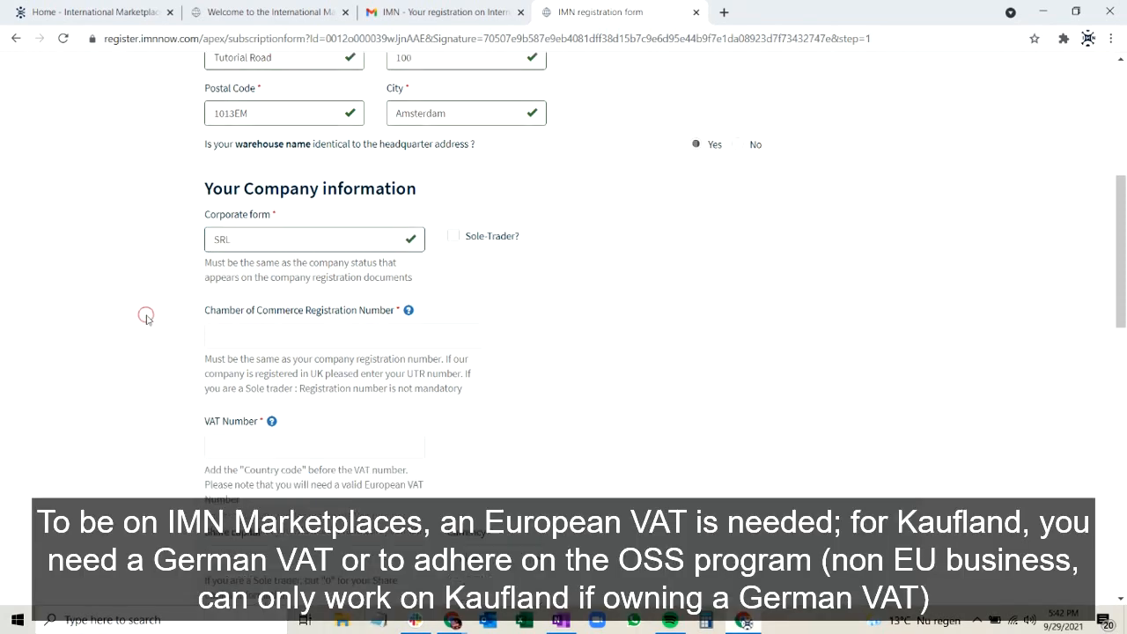
{"action": "left_click", "coordinate": [263, 325]}
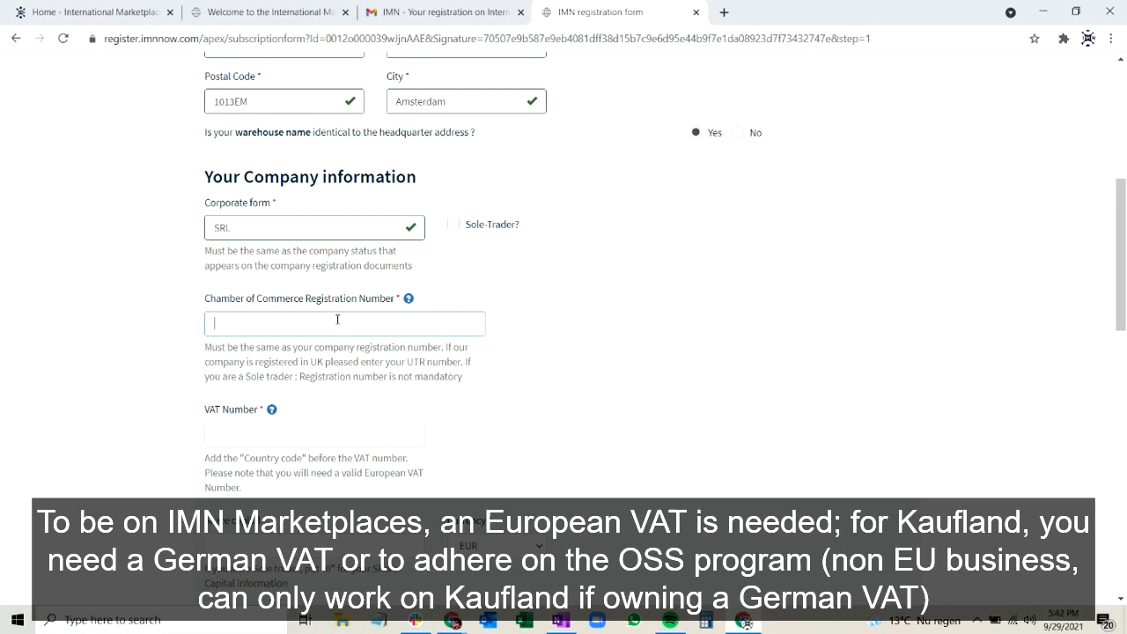
{"action": "type", "text": "DE123456789"}
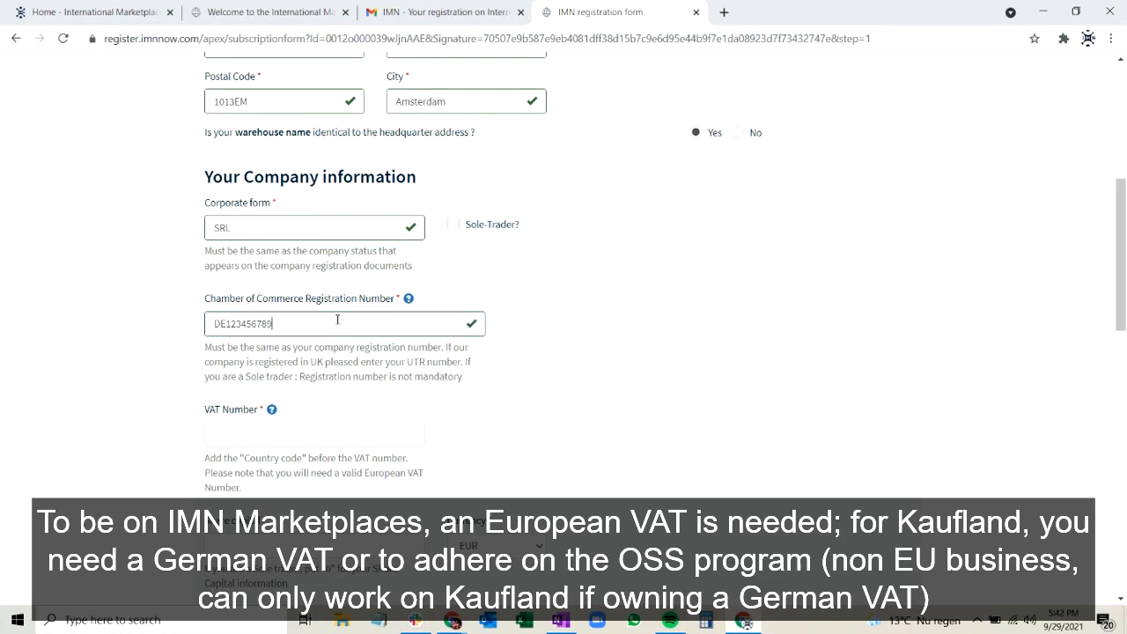
Enter the company's VAT number with its country code and set the share capital to 100000.
{"action": "scroll", "coordinate": [519, 384], "scroll_direction": "down", "scroll_amount": 1}
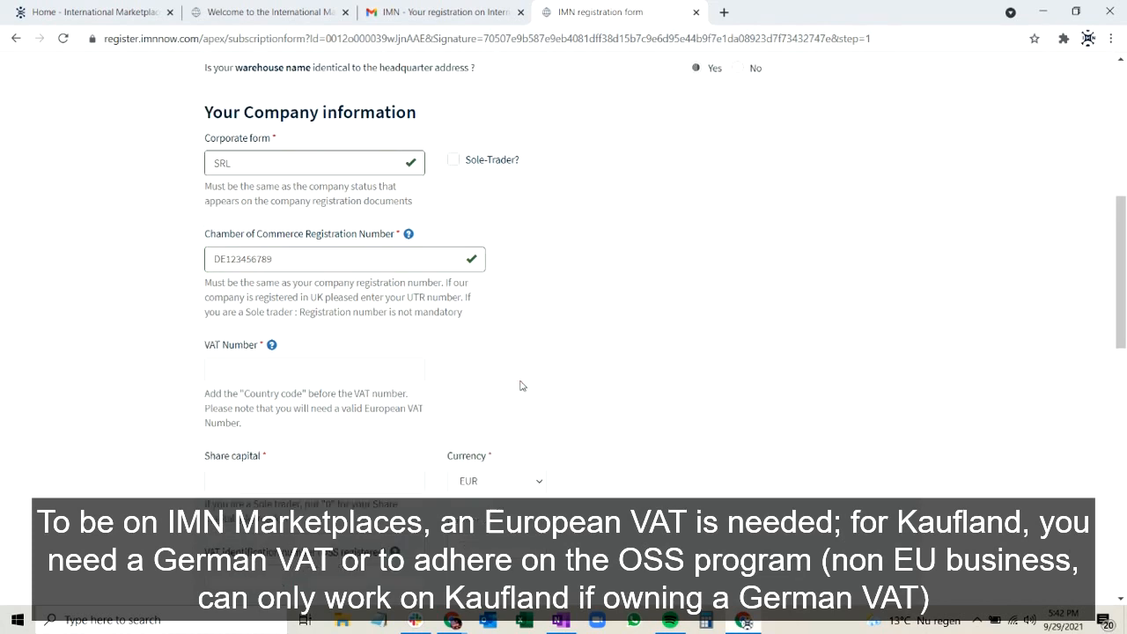
{"action": "left_click", "coordinate": [352, 359]}
{"action": "type", "text": "DE123456789"}
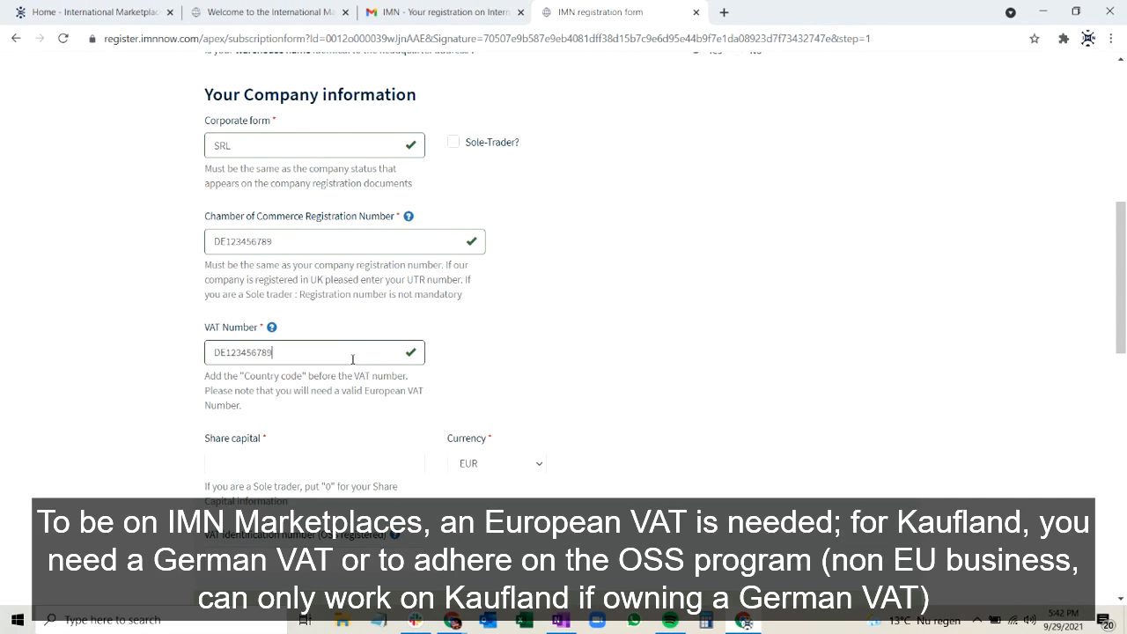
{"action": "scroll", "coordinate": [569, 355], "scroll_direction": "down", "scroll_amount": 1}
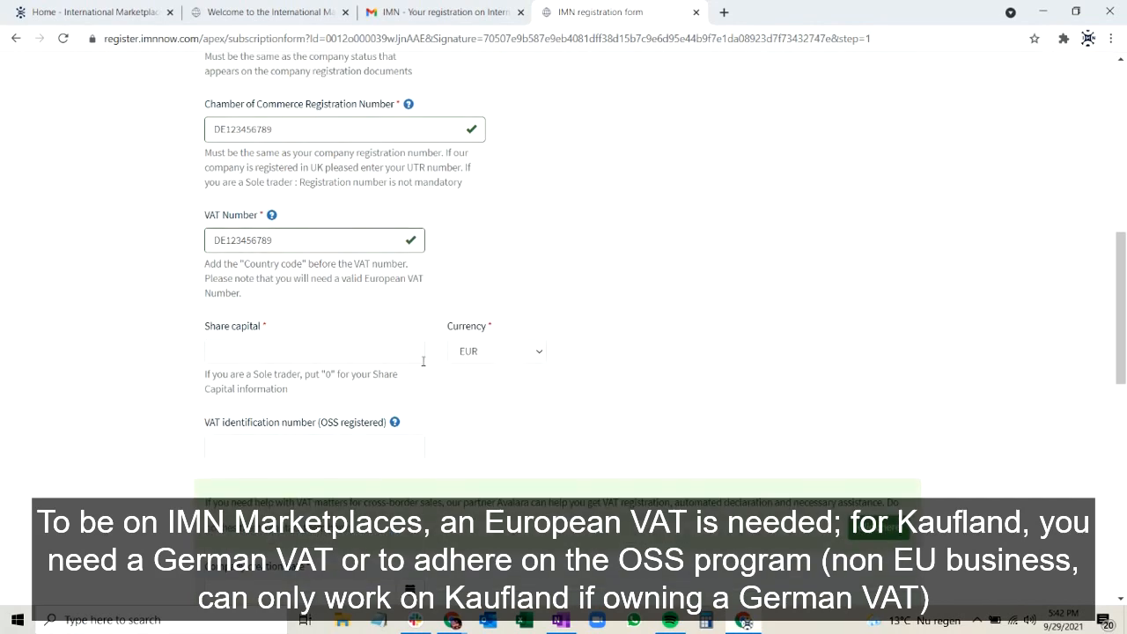
{"action": "type", "text": "100000"}
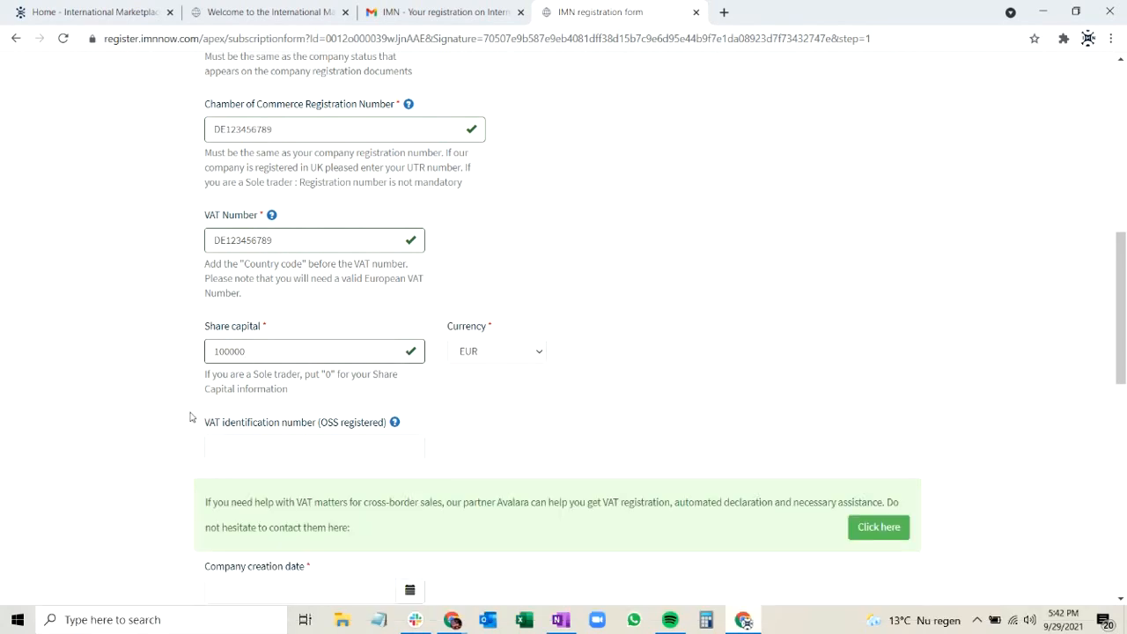
Enter the company's OSS-registered VAT identification number.
{"action": "scroll", "coordinate": [296, 411], "scroll_direction": "down", "scroll_amount": 1}
{"action": "left_click", "coordinate": [295, 405]}
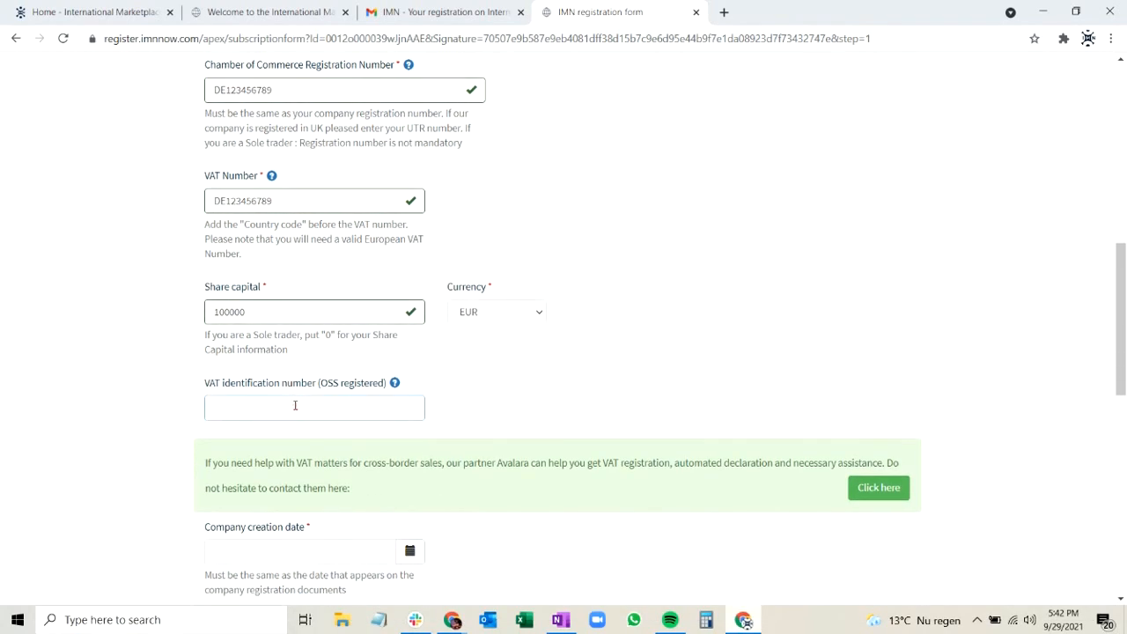
{"action": "type", "text": "DE123456789"}
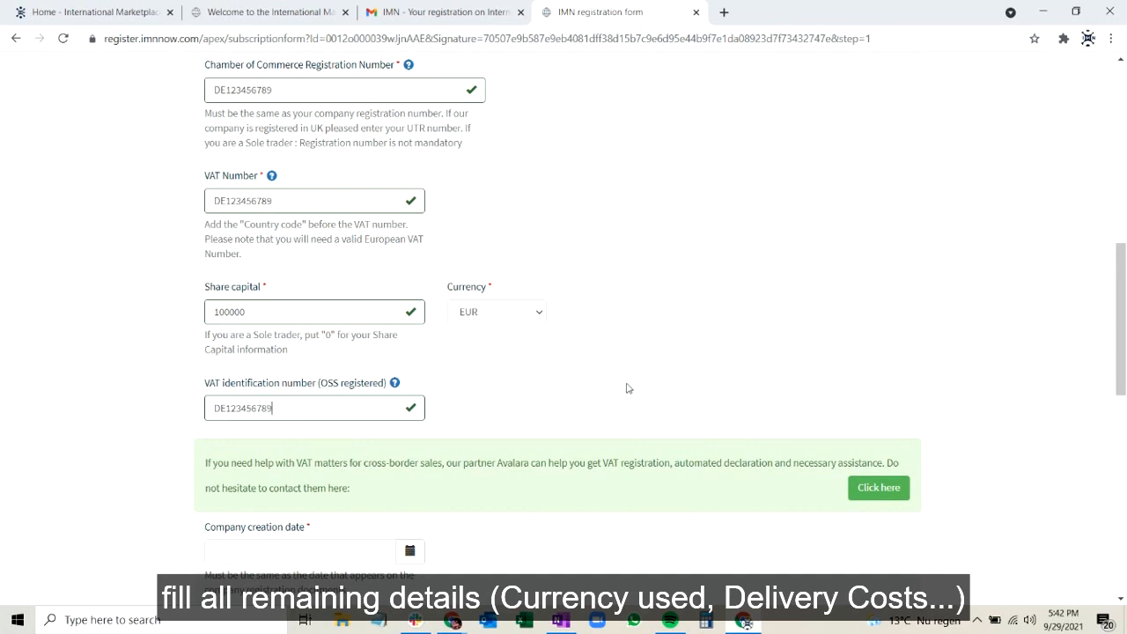
Set the company creation date to 04/02/2021.
{"action": "scroll", "coordinate": [626, 385], "scroll_direction": "down", "scroll_amount": 2}
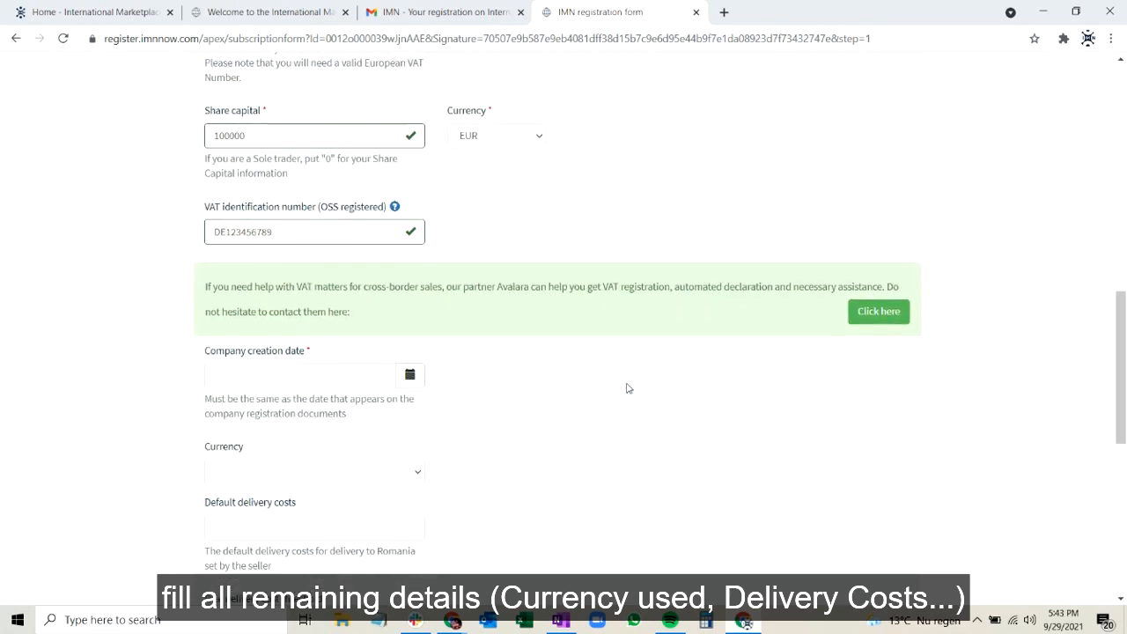
{"action": "left_click", "coordinate": [409, 375]}
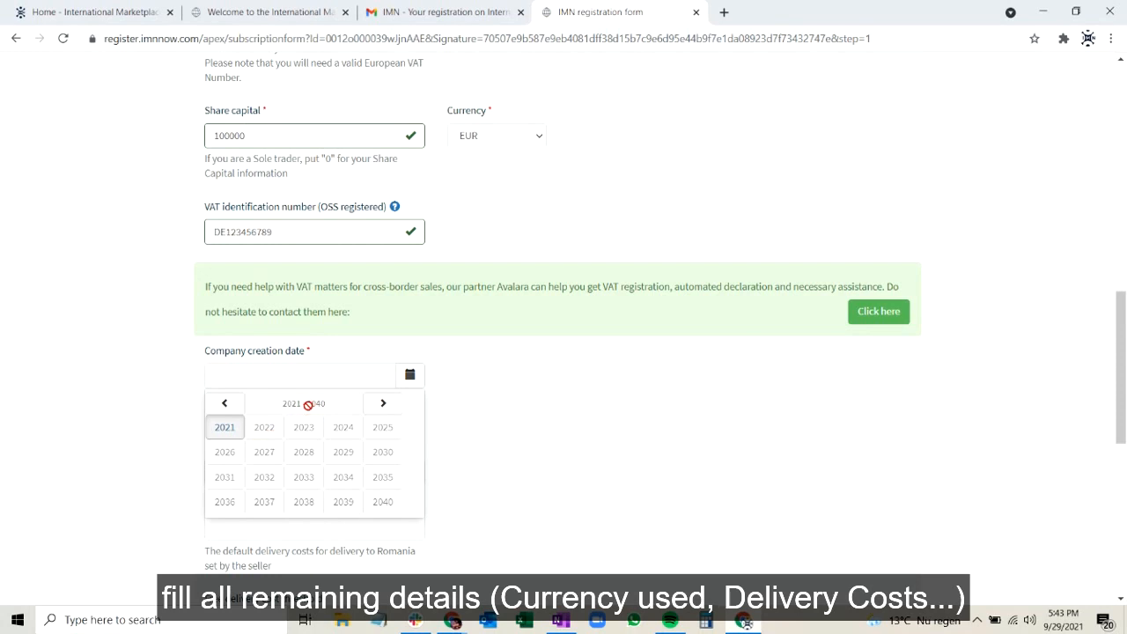
{"action": "left_click", "coordinate": [224, 429]}
{"action": "left_click", "coordinate": [297, 433]}
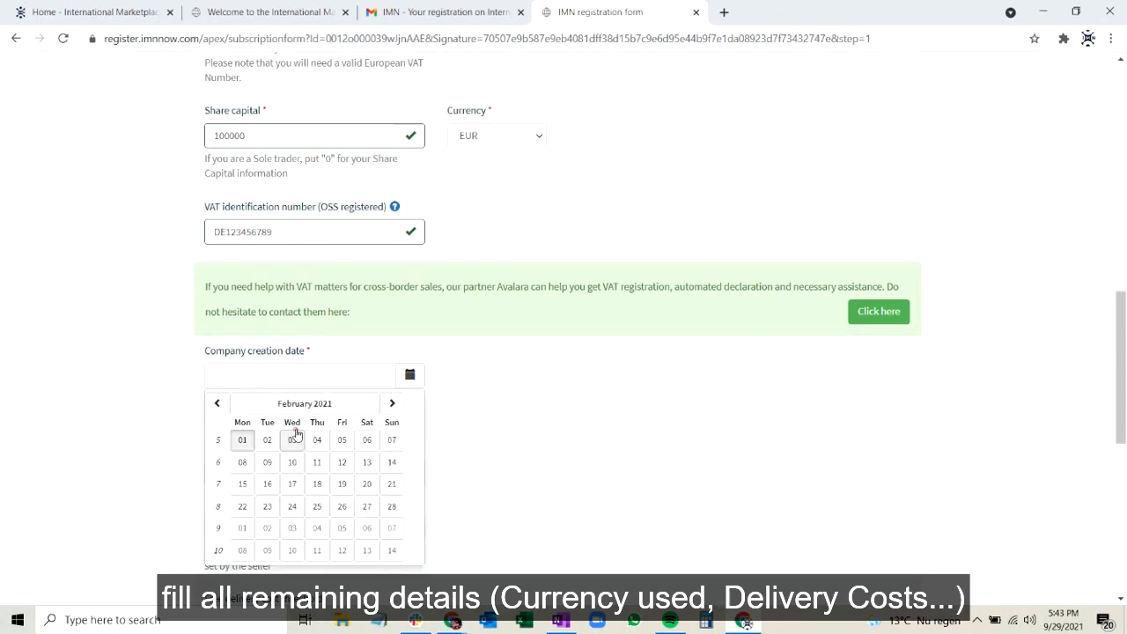
{"action": "left_click", "coordinate": [317, 440]}
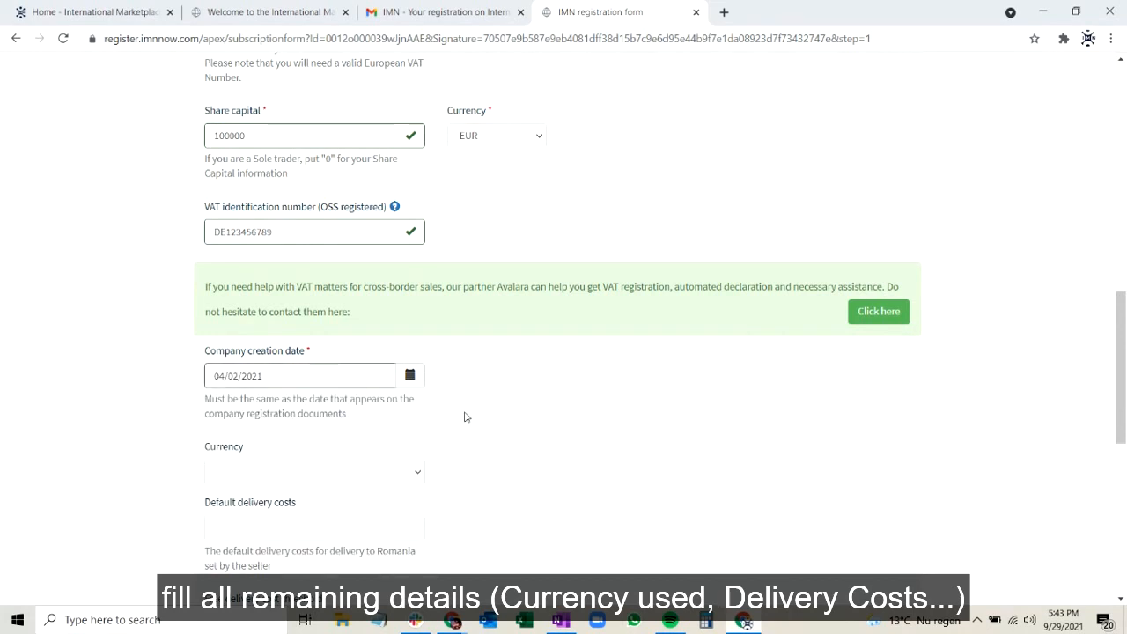
Set the delivery cost currency to EUR and the default delivery costs to 20.
{"action": "scroll", "coordinate": [462, 413], "scroll_direction": "down", "scroll_amount": 1}
{"action": "left_click", "coordinate": [298, 362]}
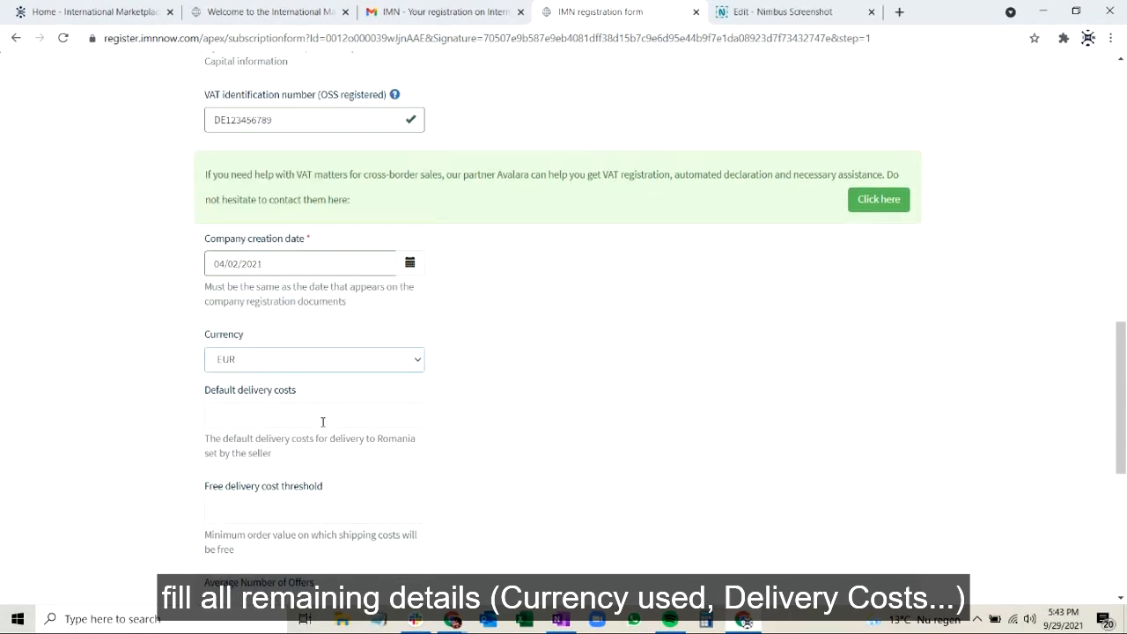
{"action": "left_click", "coordinate": [322, 422]}
{"action": "type", "text": "2"}
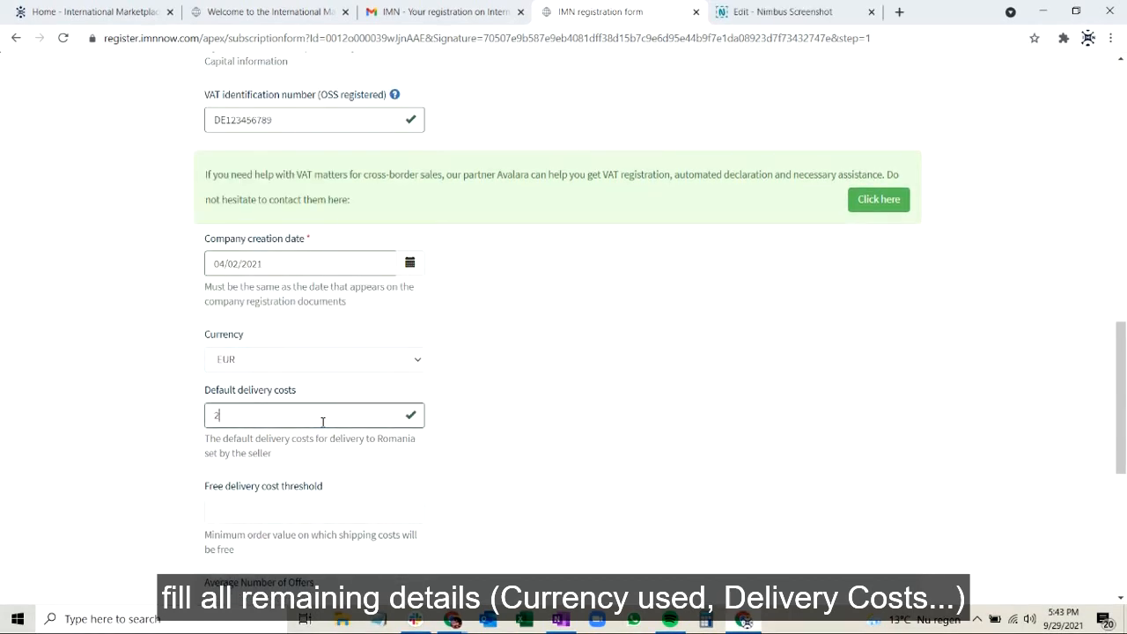
Set the free delivery cost threshold to 200 and the average number of offers to 100.
{"action": "scroll", "coordinate": [379, 464], "scroll_direction": "down", "scroll_amount": 1}
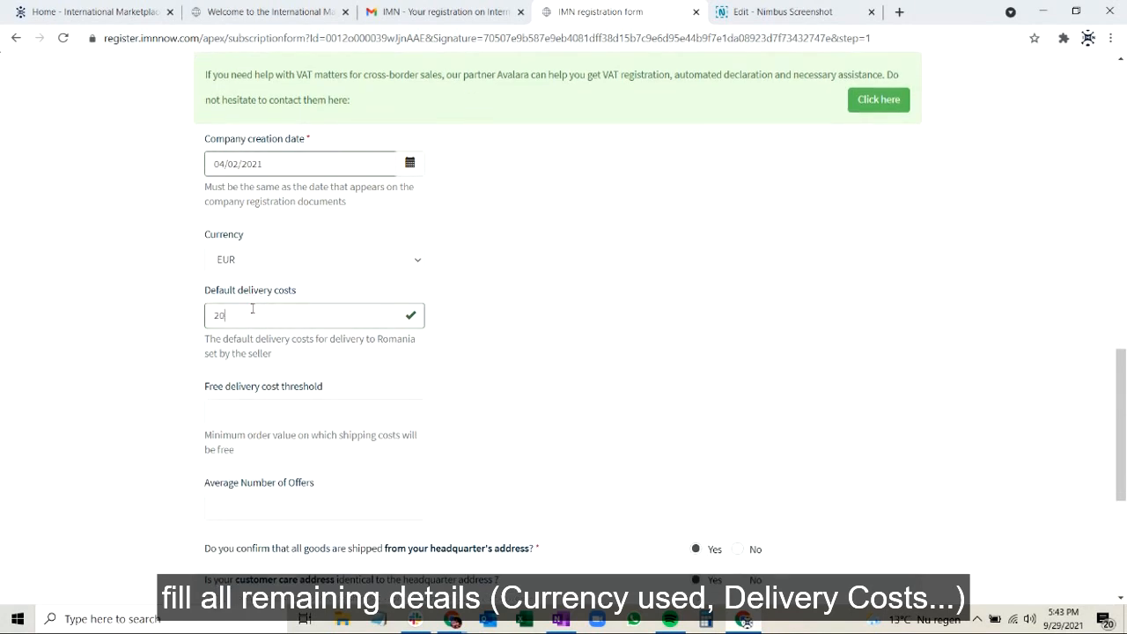
{"action": "left_click", "coordinate": [263, 413]}
{"action": "scroll", "coordinate": [263, 414], "scroll_direction": "down", "scroll_amount": 1}
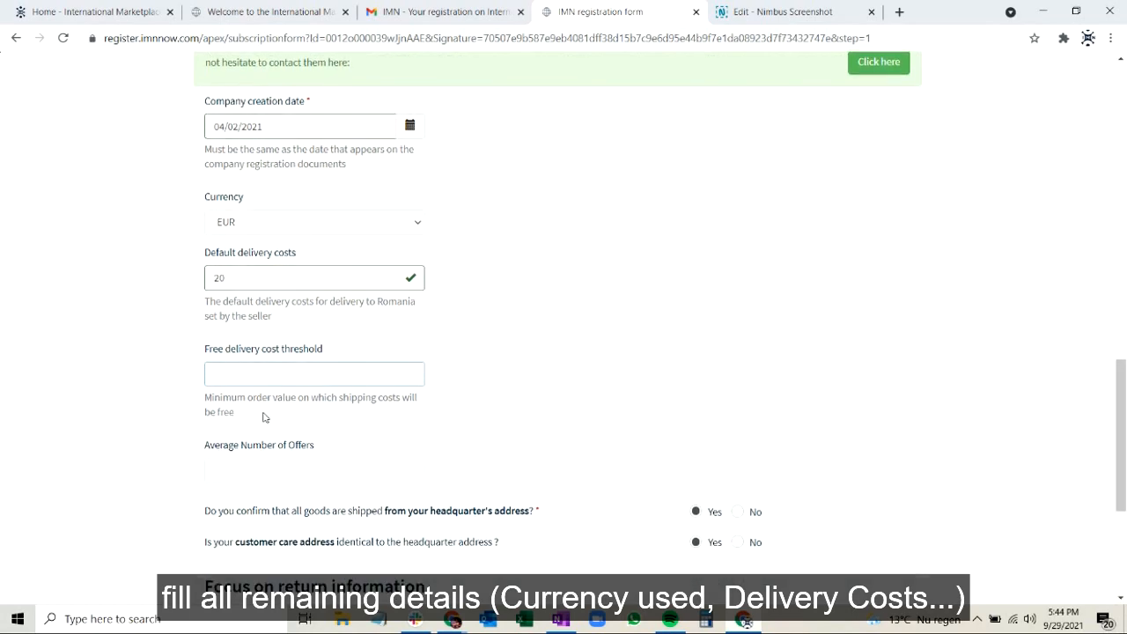
{"action": "type", "text": "200"}
{"action": "left_click", "coordinate": [316, 472]}
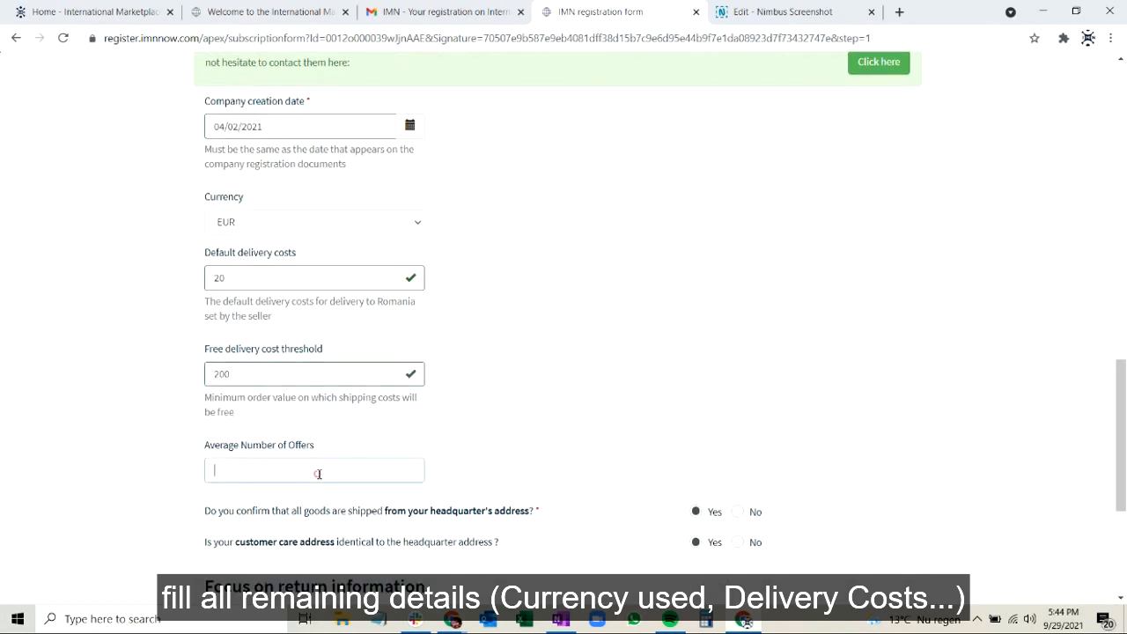
{"action": "type", "text": "100"}
Declare in the Beneficial Owner section that the company has beneficial owners.
{"action": "scroll", "coordinate": [480, 467], "scroll_direction": "down", "scroll_amount": 3}
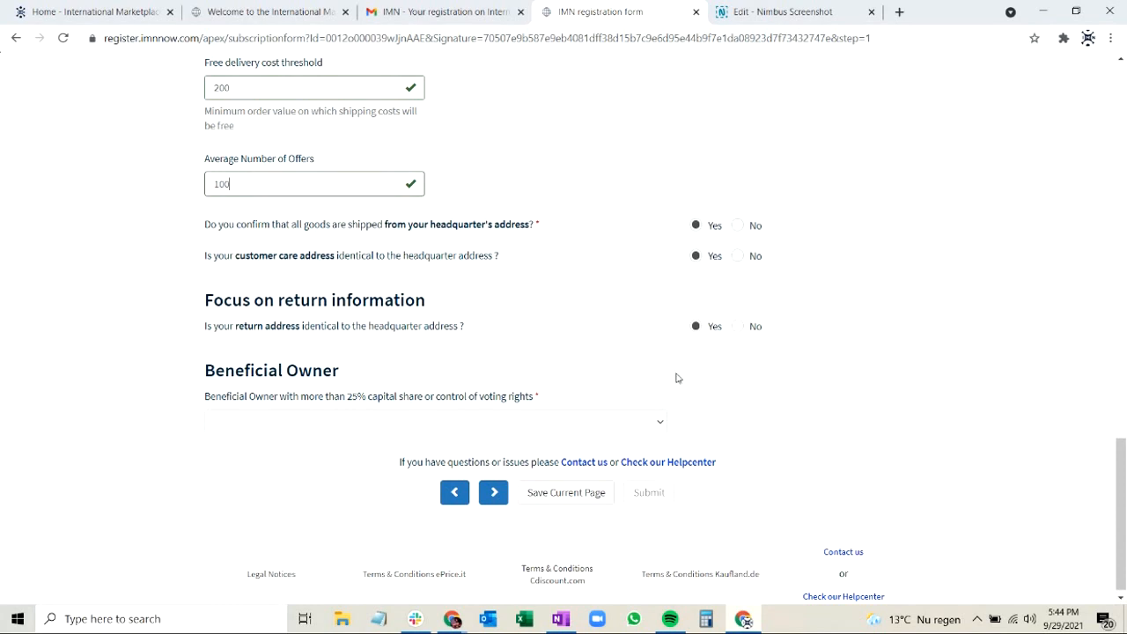
{"action": "left_click", "coordinate": [317, 423]}
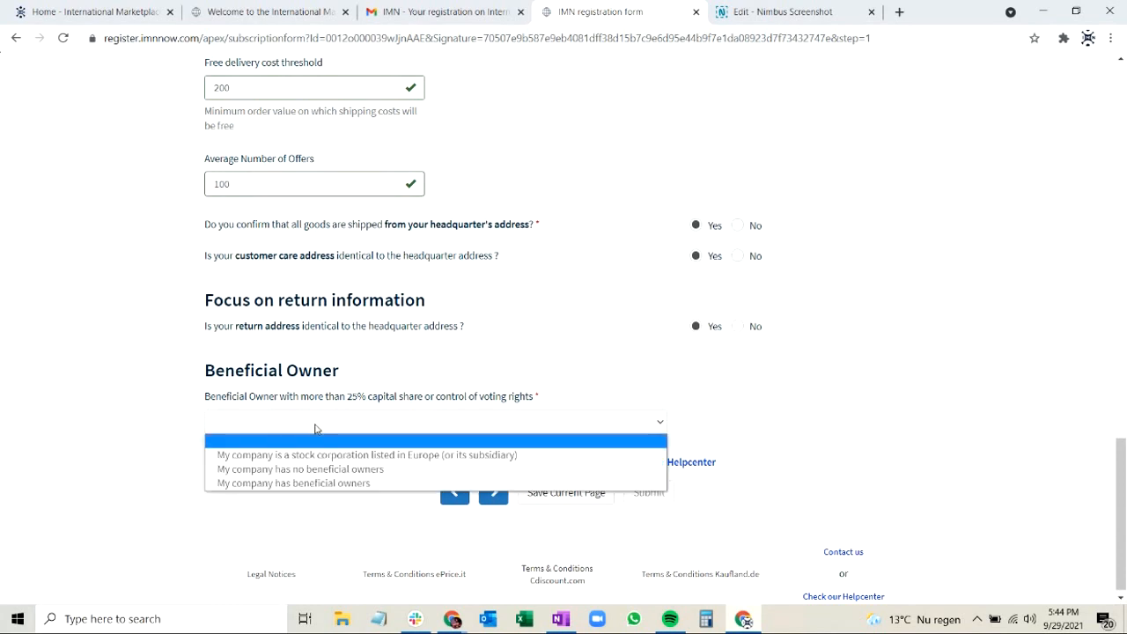
{"action": "left_click", "coordinate": [319, 485]}
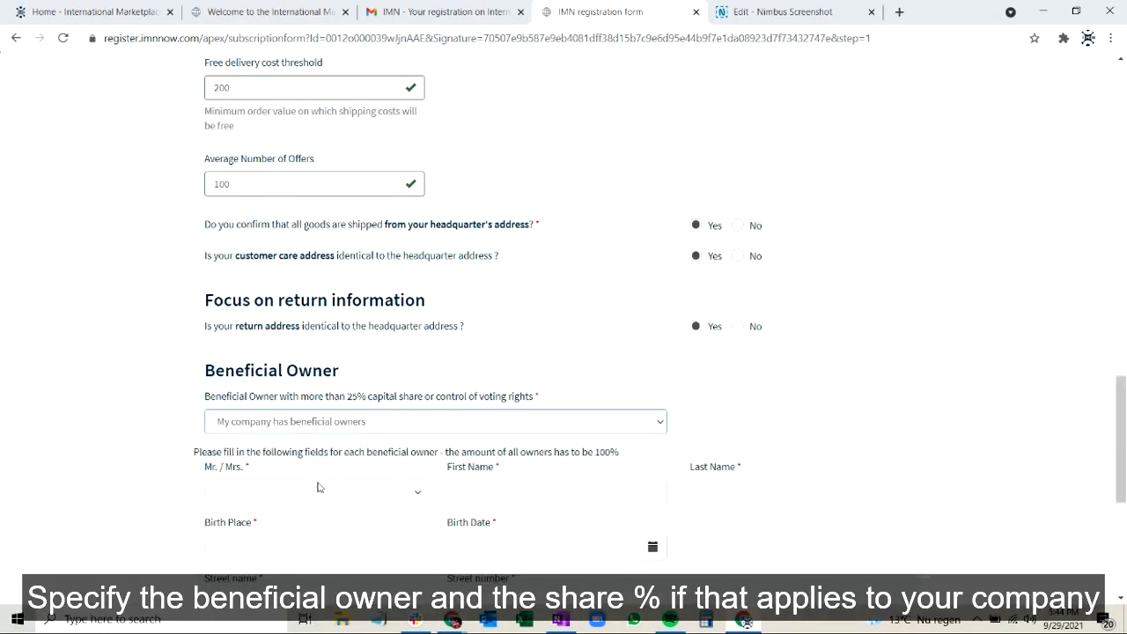
Set the beneficial owner's title to Mr. and enter the owner's first and last name.
{"action": "scroll", "coordinate": [317, 481], "scroll_direction": "down", "scroll_amount": 2}
{"action": "left_click", "coordinate": [310, 369]}
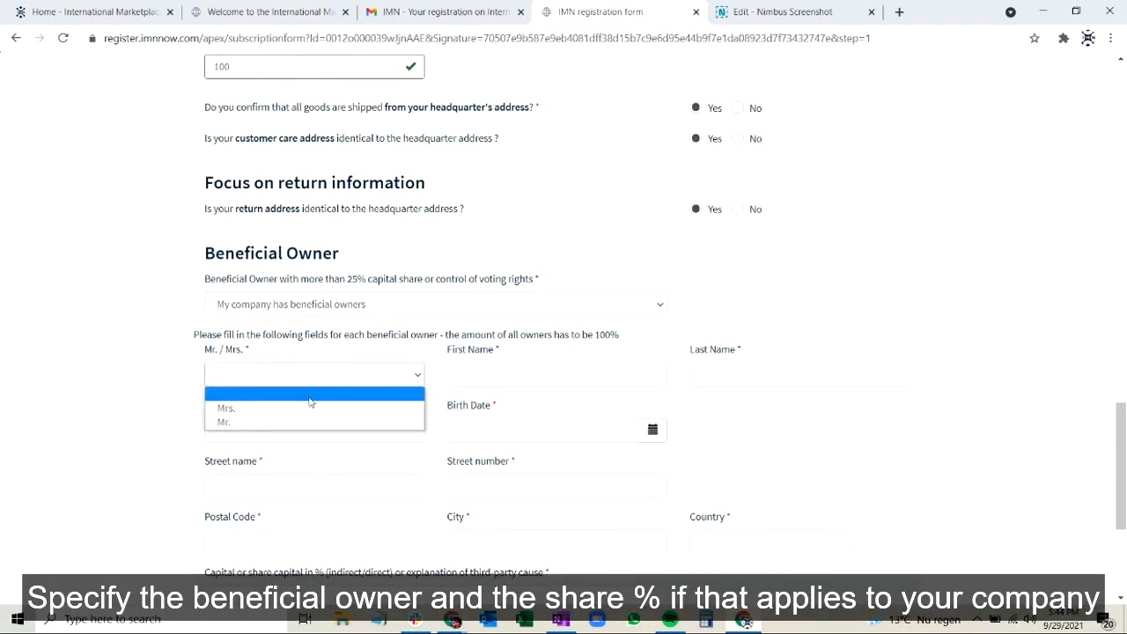
{"action": "left_click", "coordinate": [383, 423]}
{"action": "left_click", "coordinate": [504, 378]}
{"action": "type", "text": "IMN"}
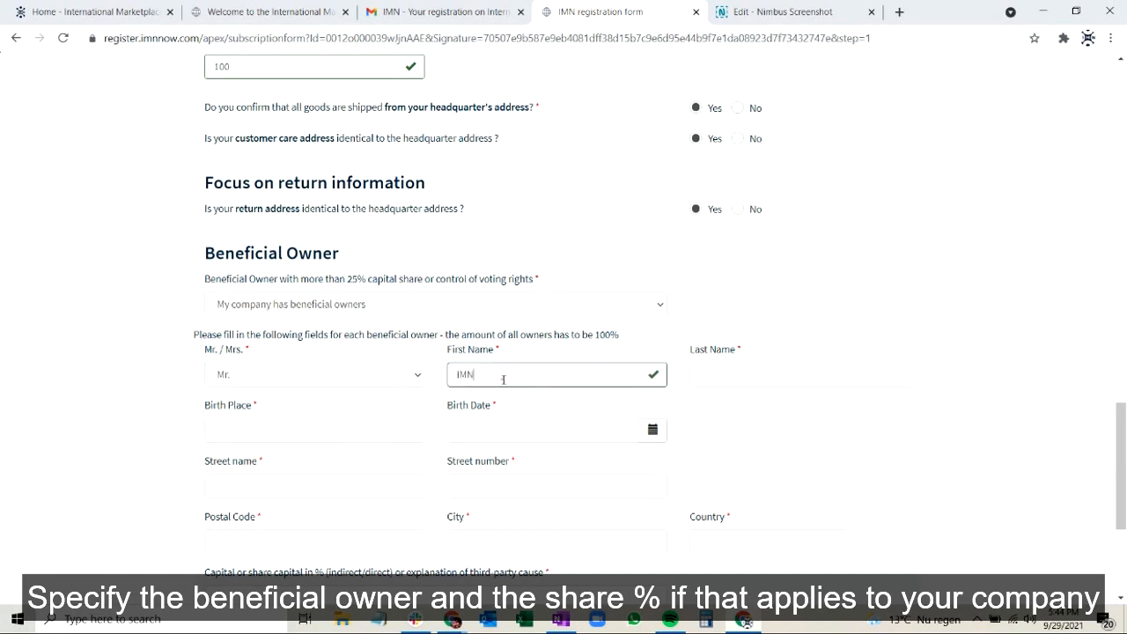
{"action": "left_click", "coordinate": [746, 374]}
{"action": "type", "text": "Tutorial"}
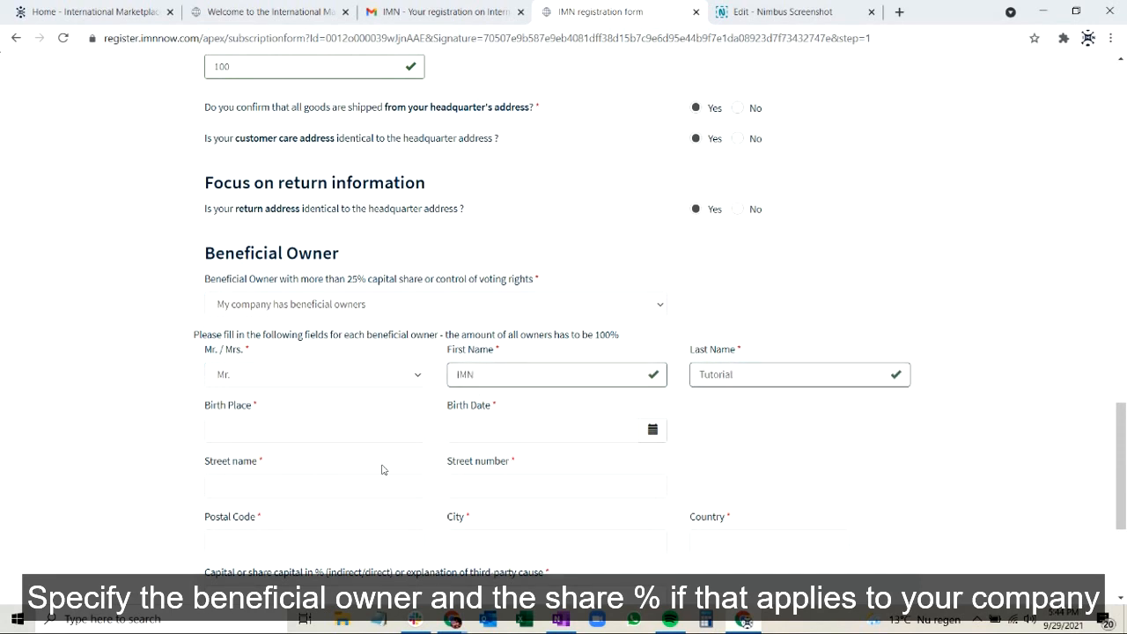
Enter Amsterdam as the beneficial owner's birth place.
{"action": "scroll", "coordinate": [383, 469], "scroll_direction": "down", "scroll_amount": 1}
{"action": "left_click", "coordinate": [368, 326]}
{"action": "type", "text": "Am"}
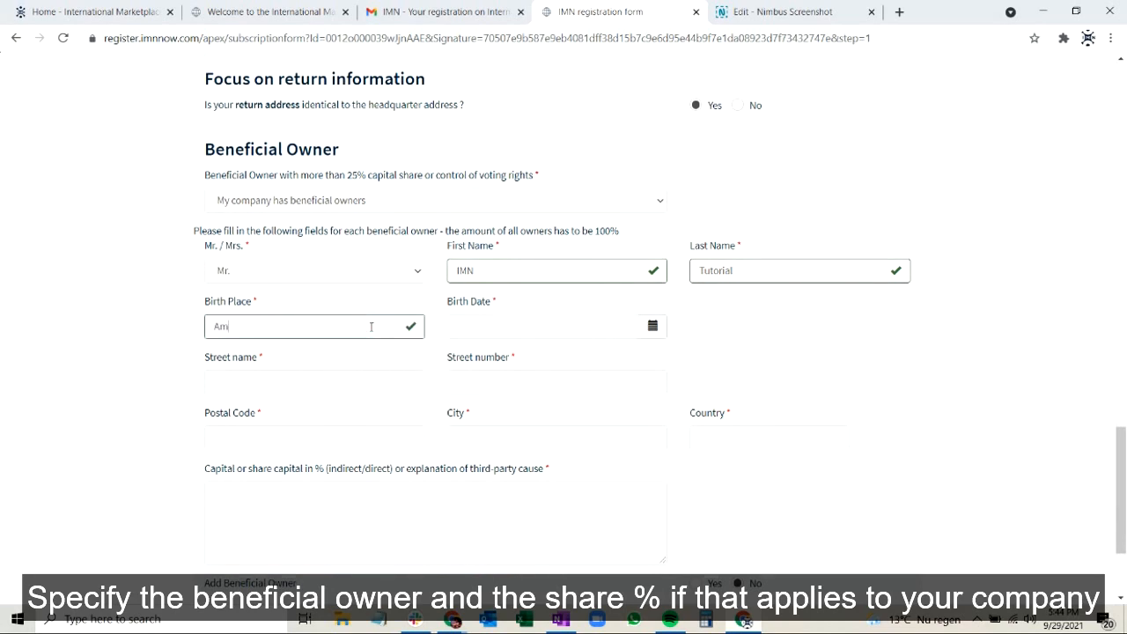
{"action": "type", "text": "sterdam"}
Try to choose the beneficial owner's birth date from the calendar by year, month and day.
{"action": "left_click", "coordinate": [653, 328]}
{"action": "left_click", "coordinate": [535, 355]}
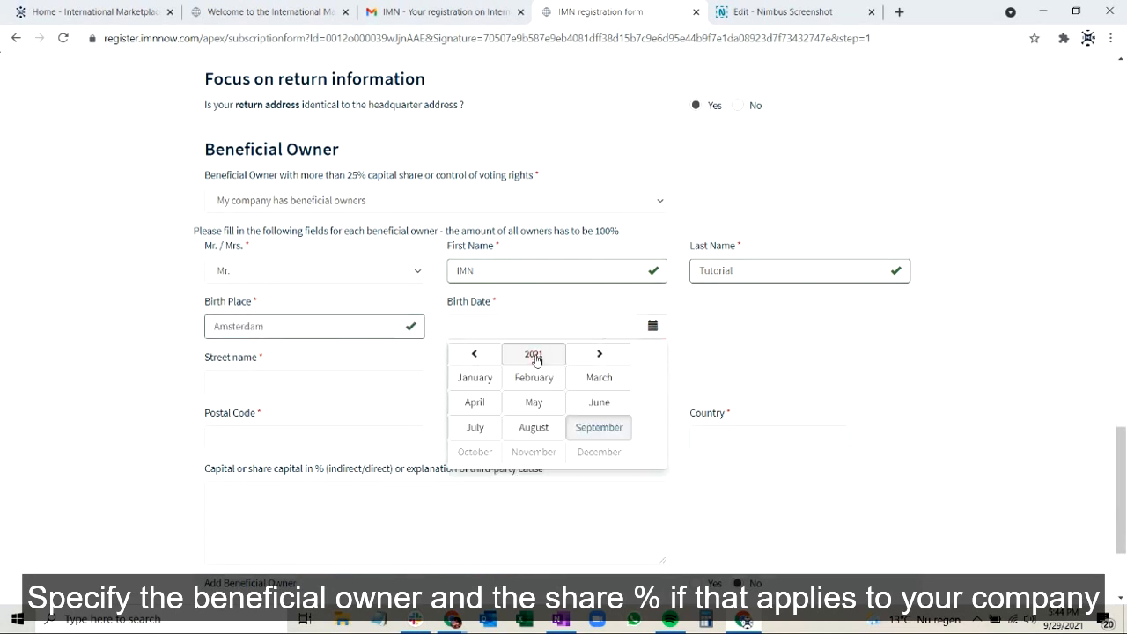
{"action": "left_click", "coordinate": [534, 355]}
{"action": "left_click", "coordinate": [467, 353]}
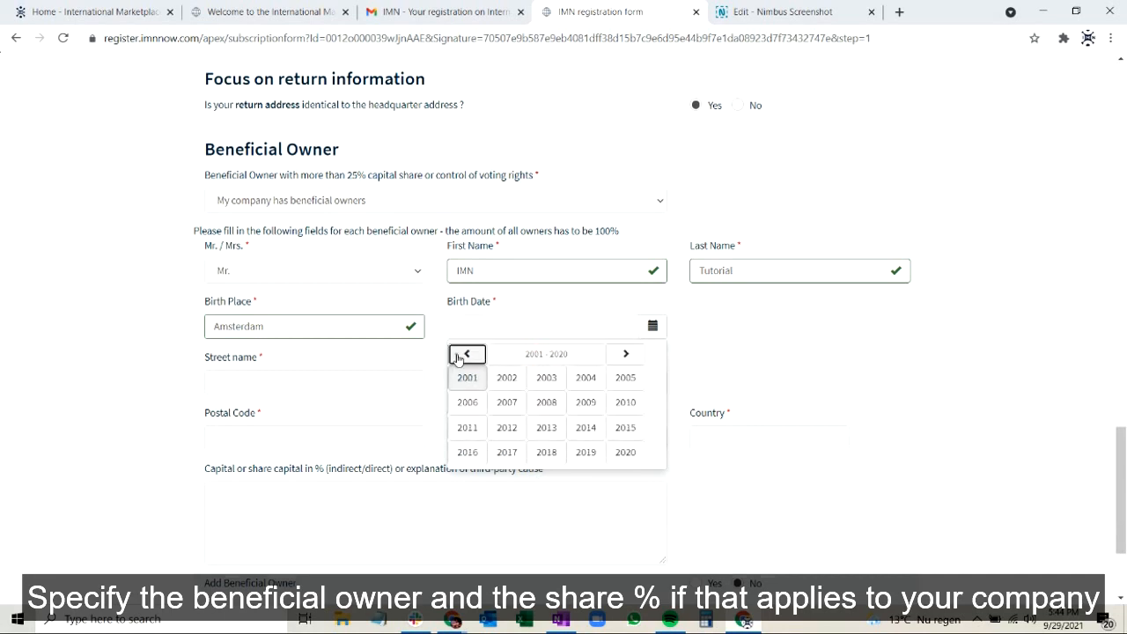
{"action": "left_click", "coordinate": [467, 353]}
{"action": "left_click", "coordinate": [542, 378]}
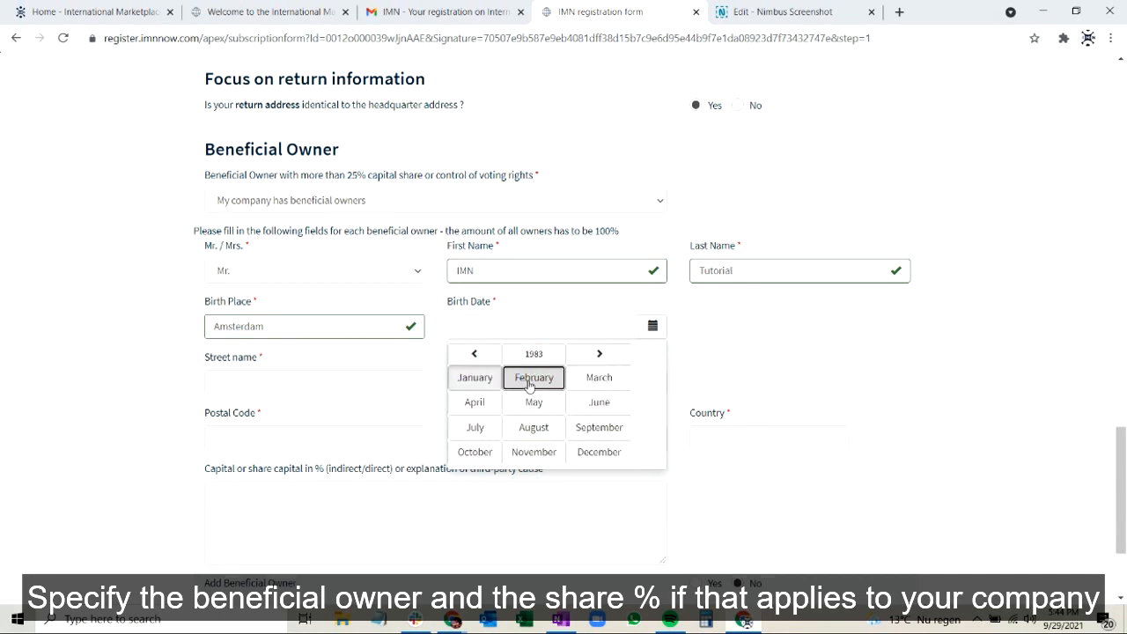
{"action": "left_click", "coordinate": [534, 377]}
{"action": "left_click", "coordinate": [535, 394]}
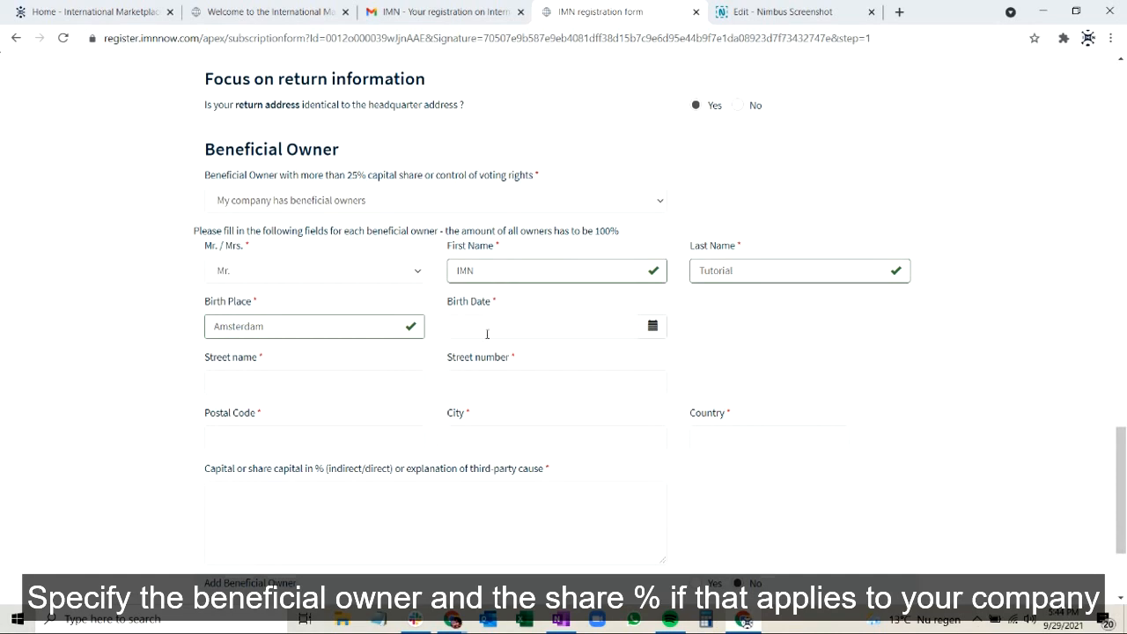
Enter the beneficial owner's birth date as text, with slashes between day, month and year.
{"action": "left_click", "coordinate": [488, 332]}
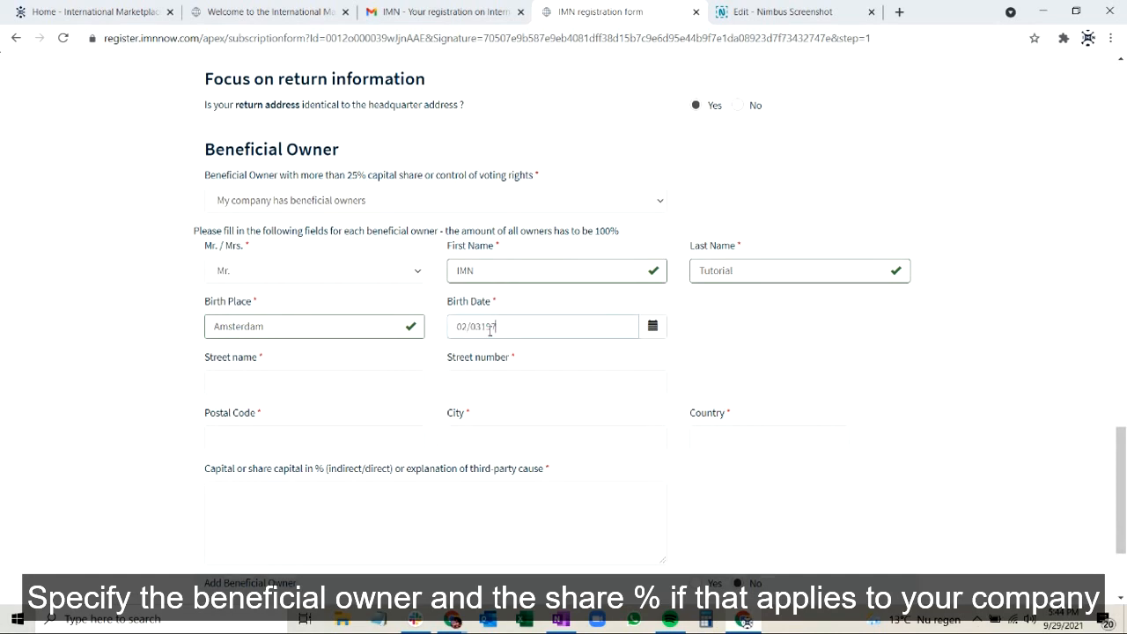
{"action": "left_click", "coordinate": [773, 357]}
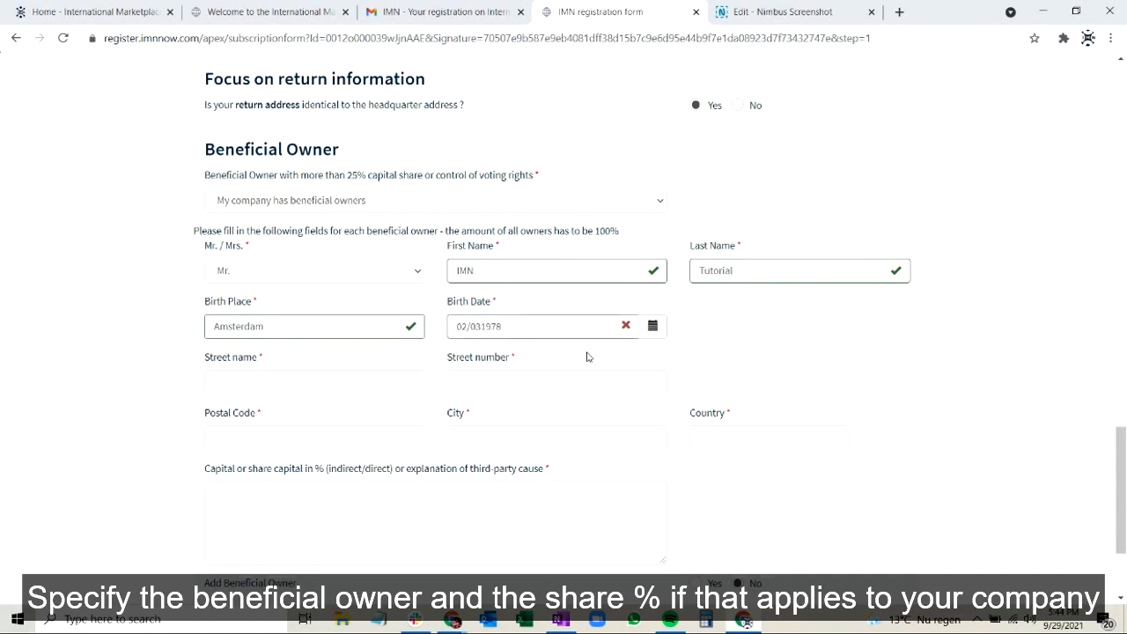
{"action": "left_click", "coordinate": [483, 326]}
{"action": "type", "text": "1"}
{"action": "left_click", "coordinate": [735, 344]}
Fill in the beneficial owner's street name, street number and postal code.
{"action": "scroll", "coordinate": [734, 344], "scroll_direction": "down", "scroll_amount": 1}
{"action": "left_click", "coordinate": [269, 334]}
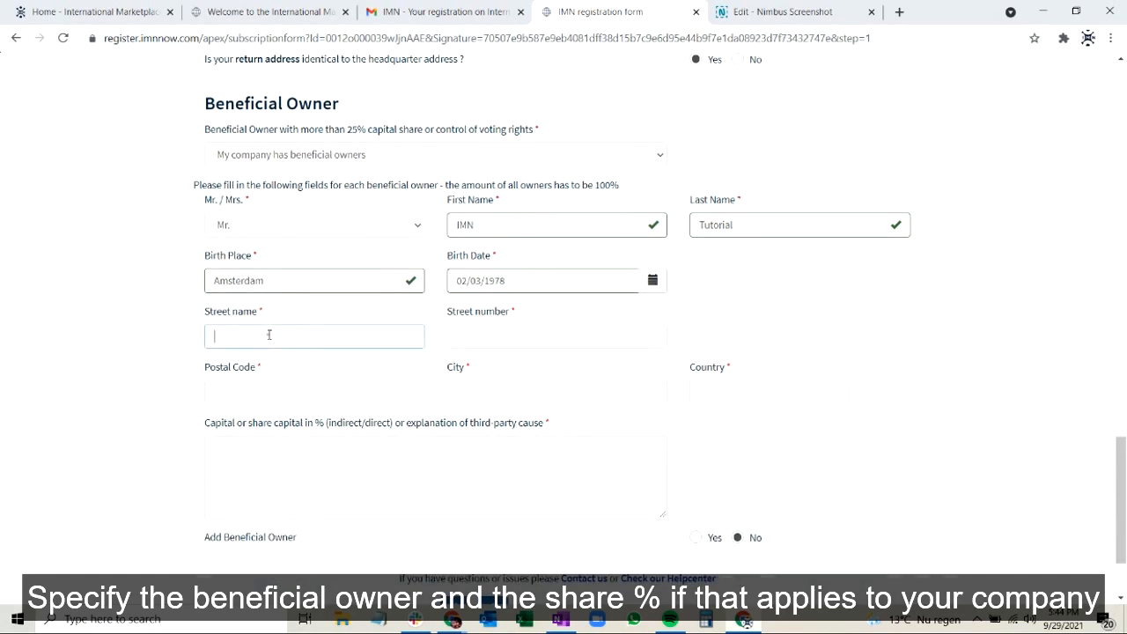
{"action": "type", "text": "Tt"}
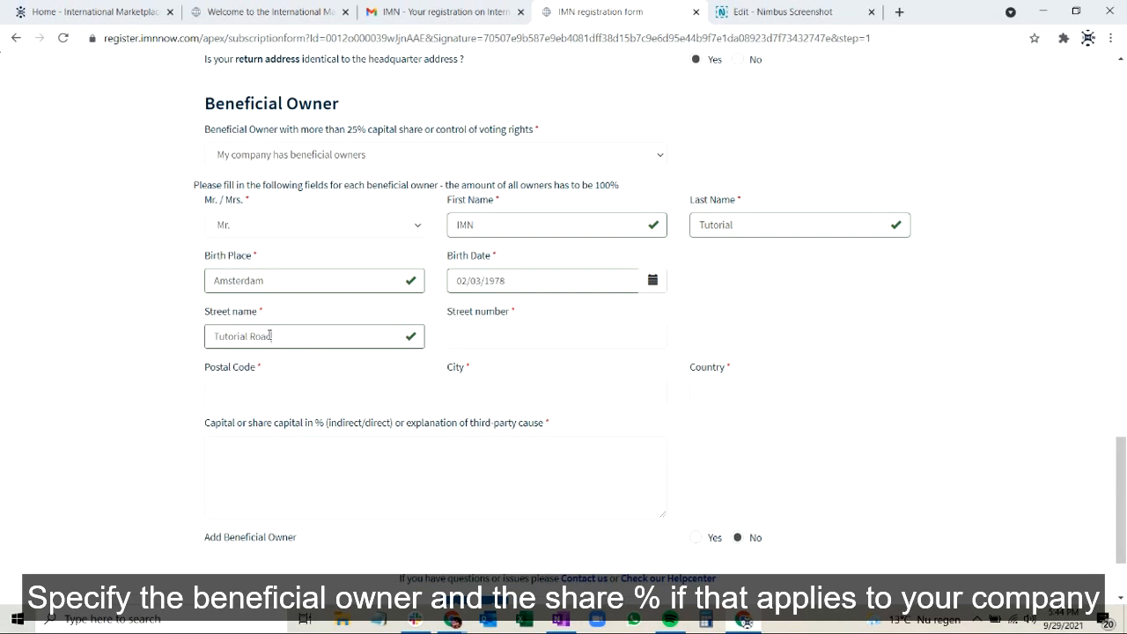
{"action": "left_click", "coordinate": [463, 333]}
{"action": "type", "text": "100"}
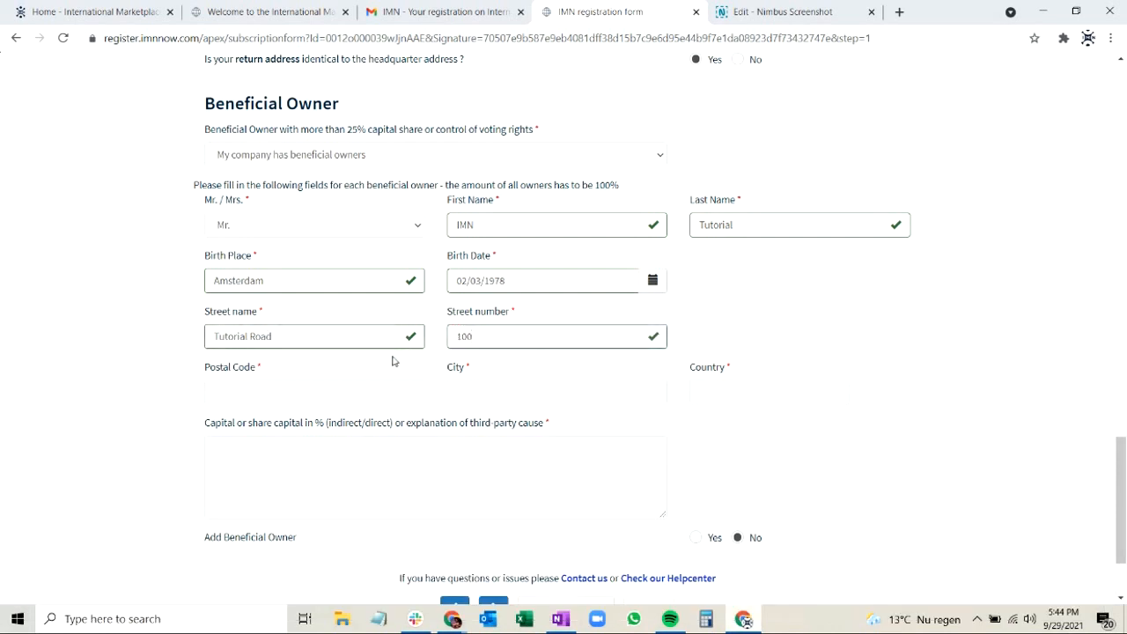
{"action": "type", "text": "1013EM"}
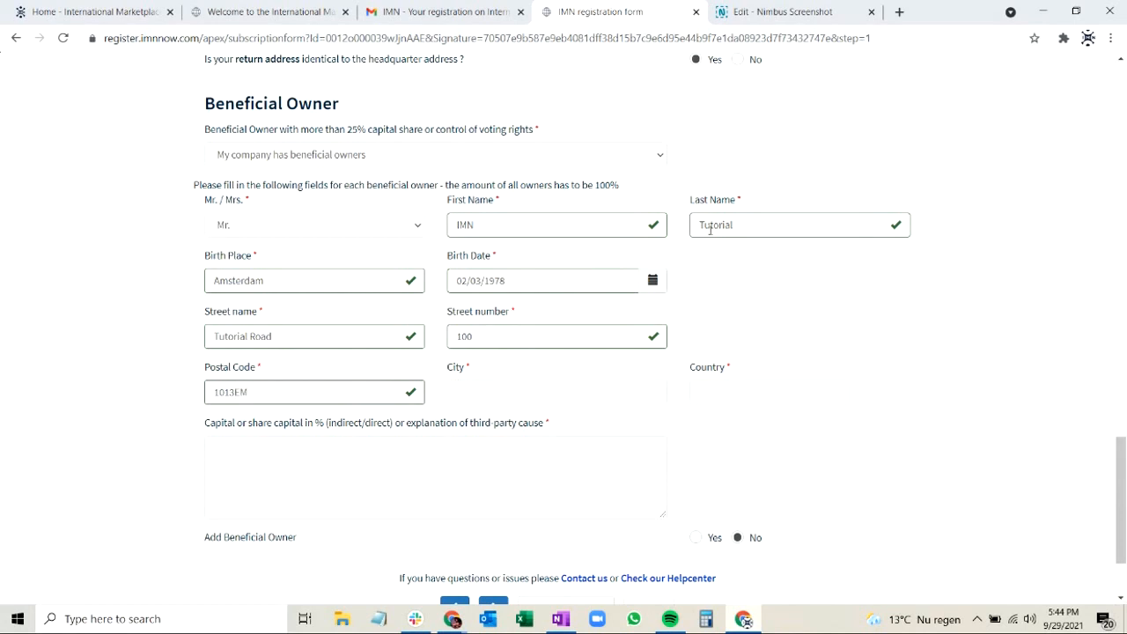
Enter the beneficial owner's city and set the country to Netherlands.
{"action": "left_click", "coordinate": [576, 395]}
{"action": "type", "text": "Amsterdam"}
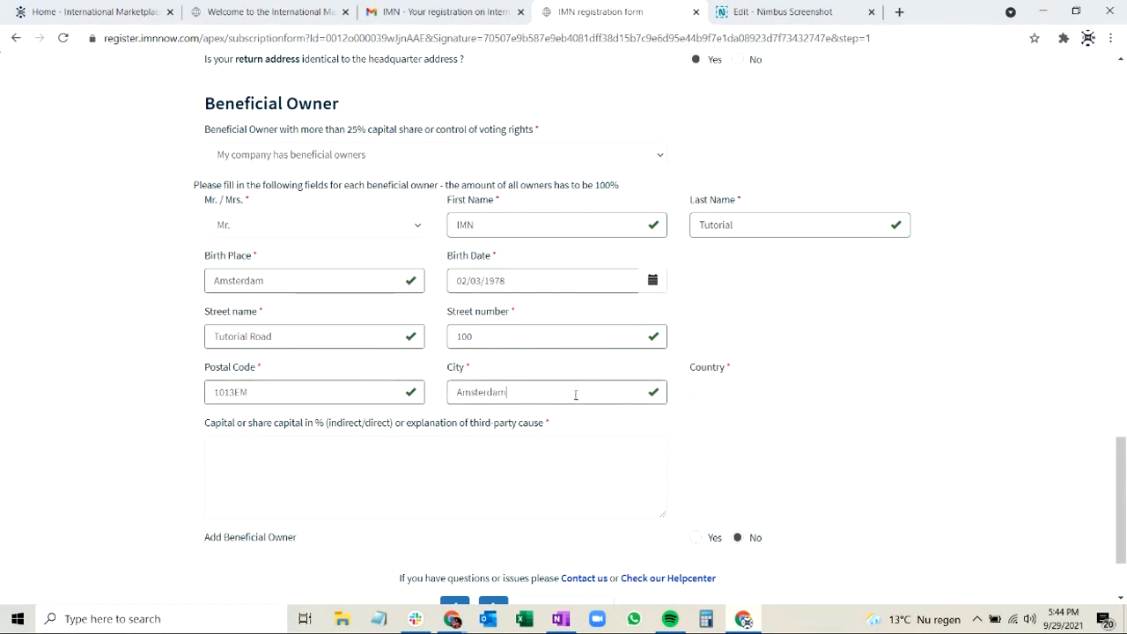
{"action": "left_click", "coordinate": [715, 395]}
{"action": "type", "text": "Netherlands"}
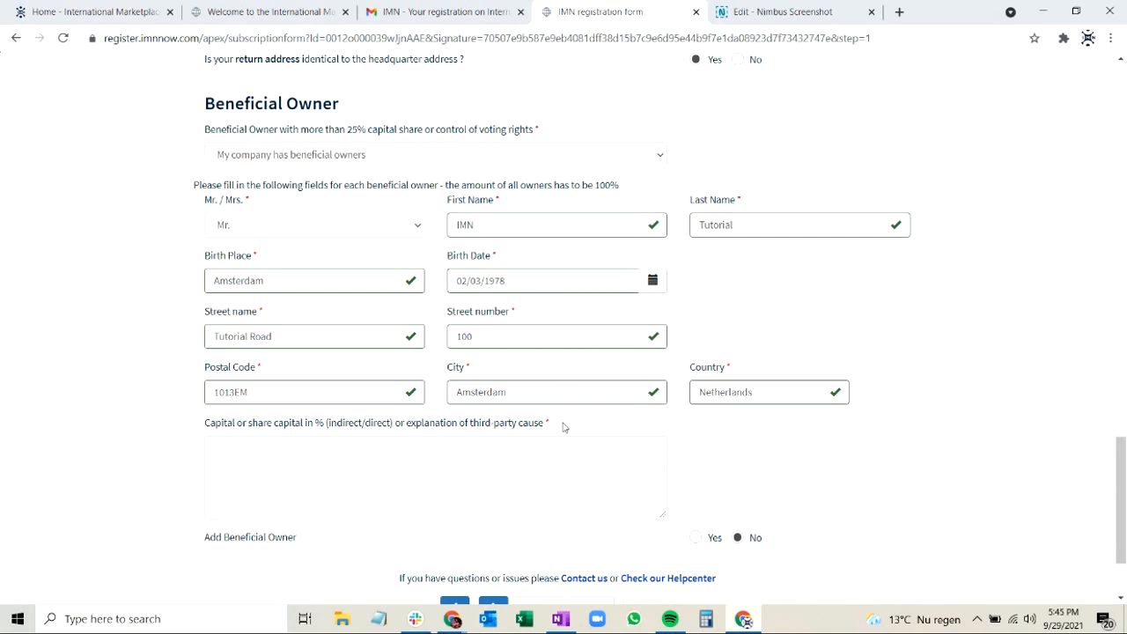
Enter 50% as the beneficial owner's capital share and save the commercial information page.
{"action": "left_click", "coordinate": [521, 438]}
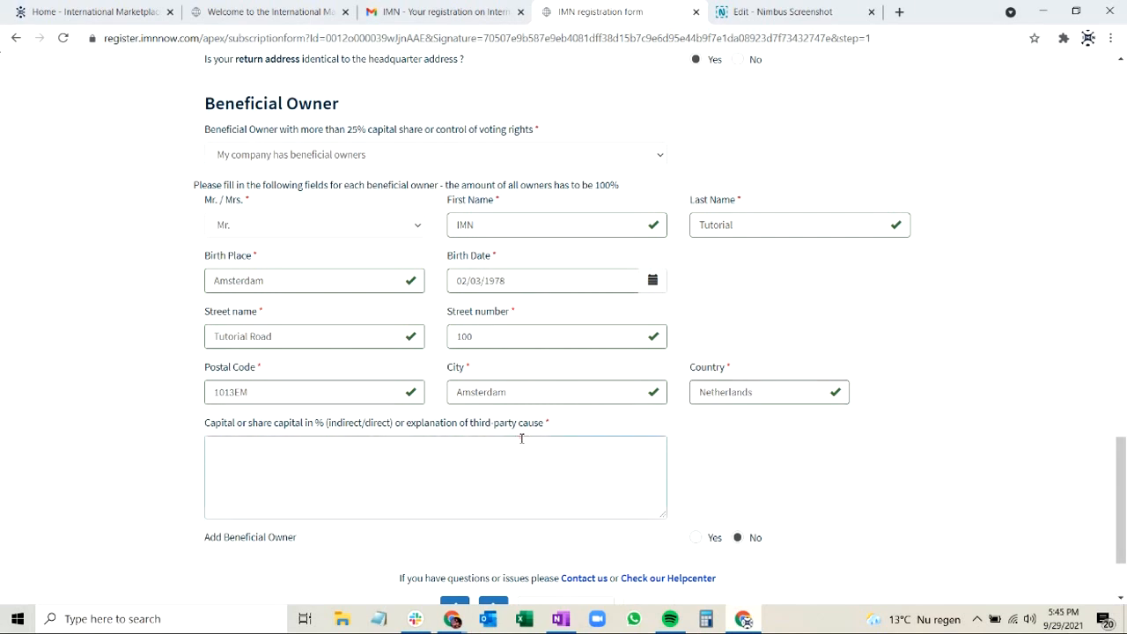
{"action": "type", "text": "50%"}
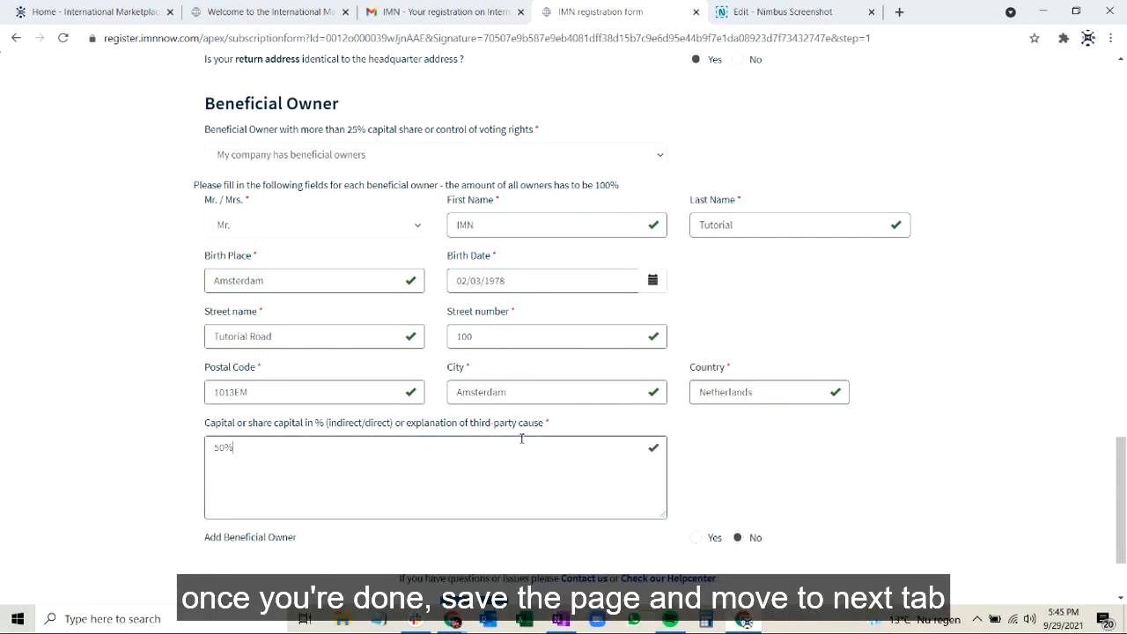
{"action": "scroll", "coordinate": [749, 537], "scroll_direction": "down", "scroll_amount": 2}
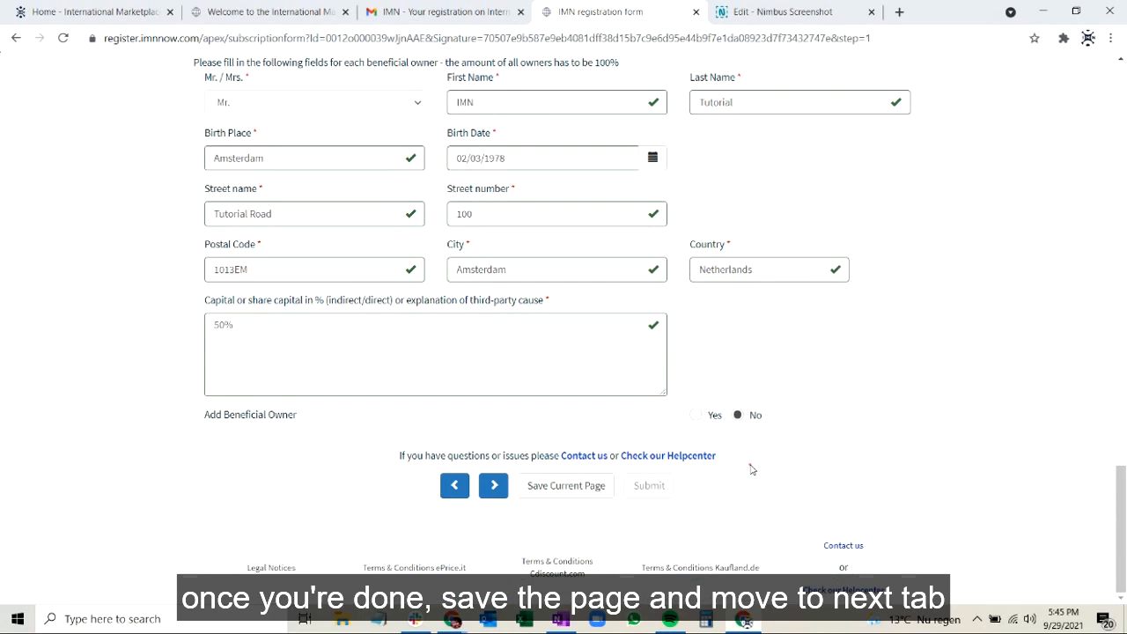
{"action": "left_click", "coordinate": [546, 490]}
Open the Bank Information section and enter IMN Bank as bank name and IMN Tutorial as account holder.
{"action": "scroll", "coordinate": [651, 445], "scroll_direction": "up", "scroll_amount": 18}
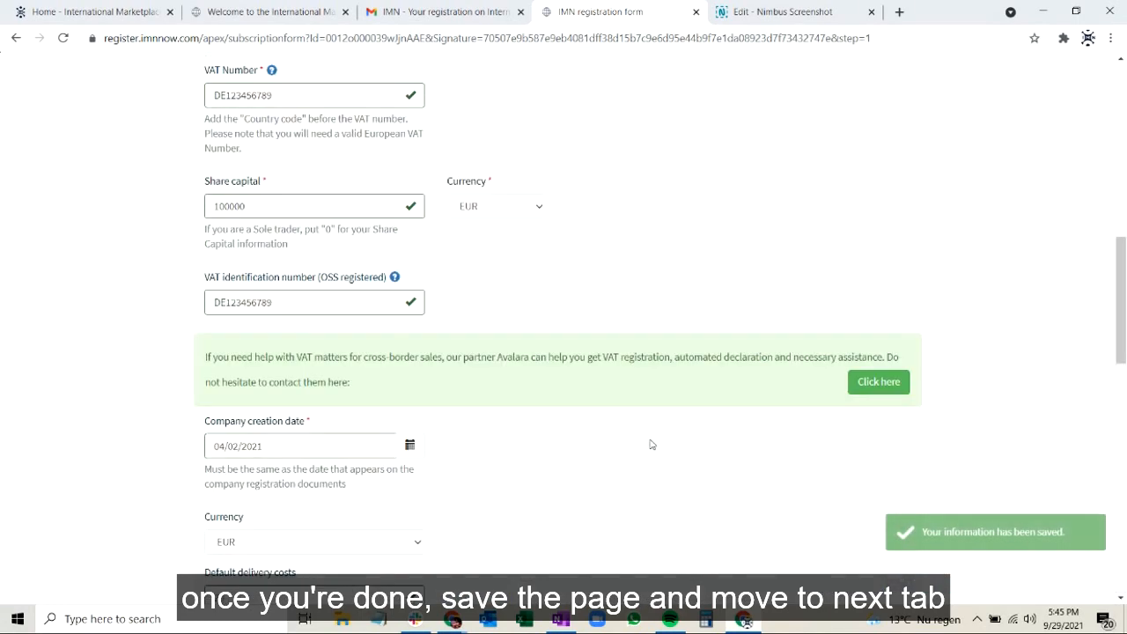
{"action": "scroll", "coordinate": [370, 168], "scroll_direction": "up", "scroll_amount": 3}
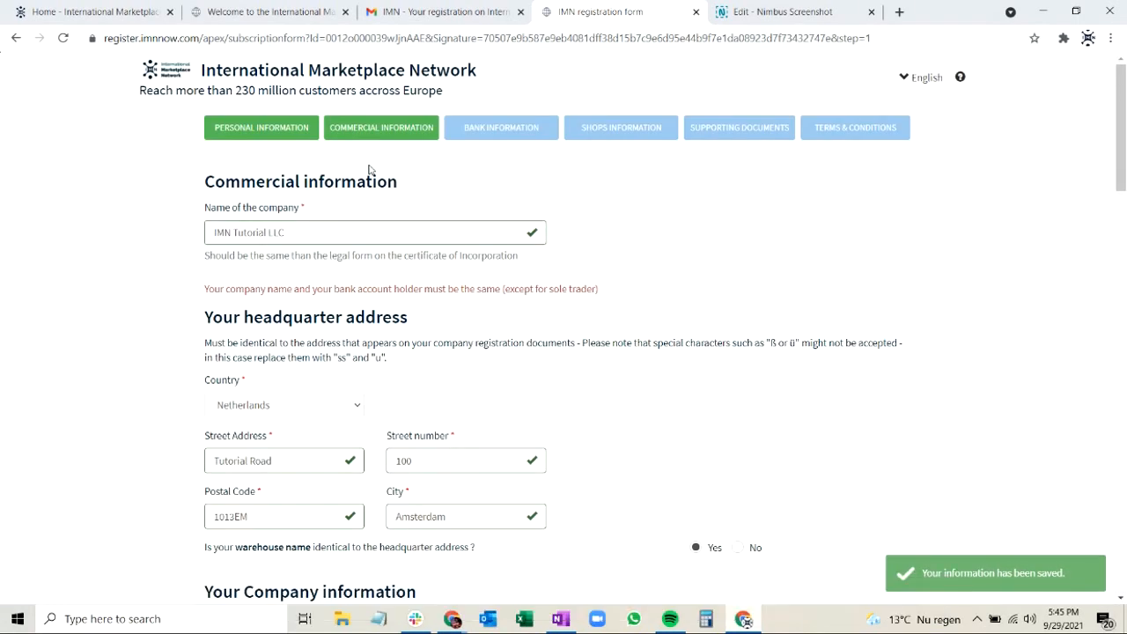
{"action": "left_click", "coordinate": [479, 134]}
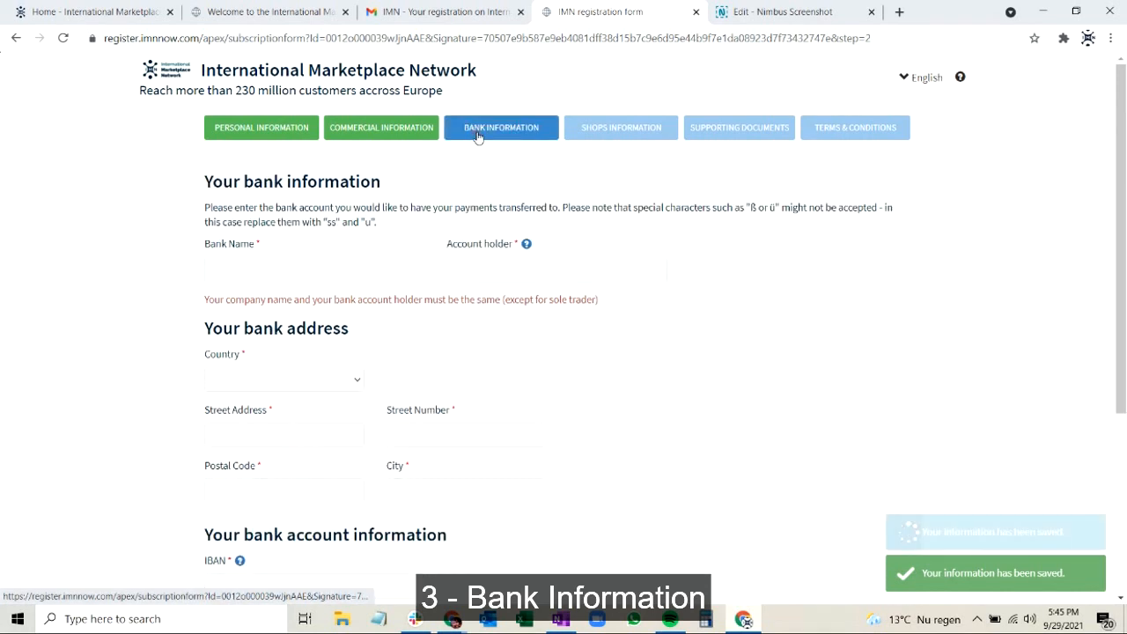
{"action": "left_click", "coordinate": [278, 262]}
{"action": "type", "text": "IMN Bank"}
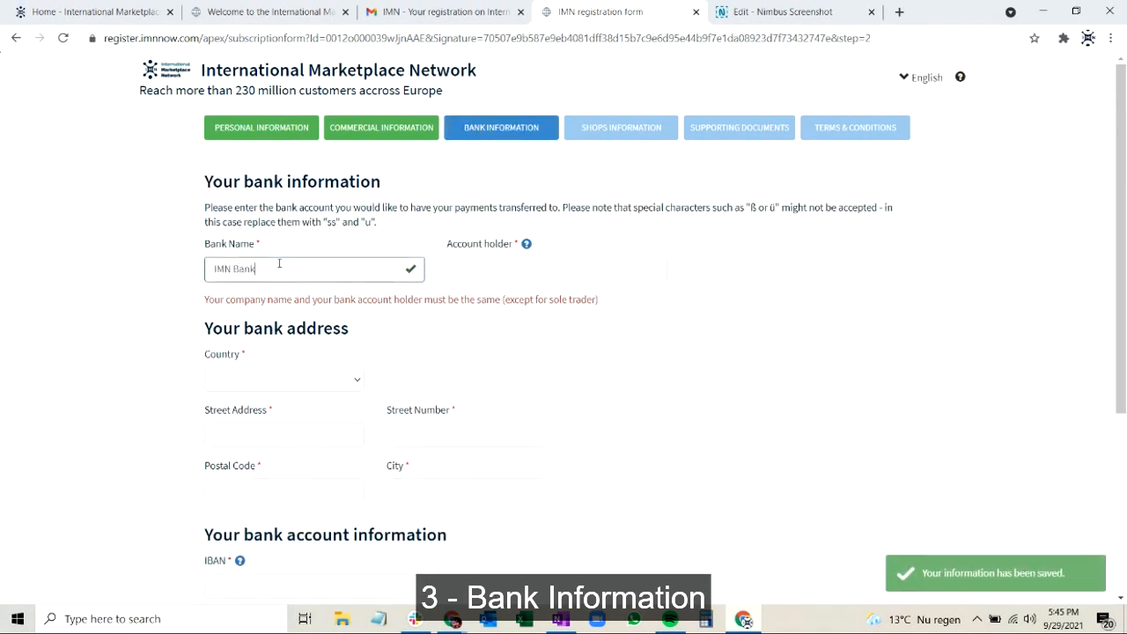
{"action": "left_click", "coordinate": [455, 272]}
{"action": "type", "text": "IMN T"}
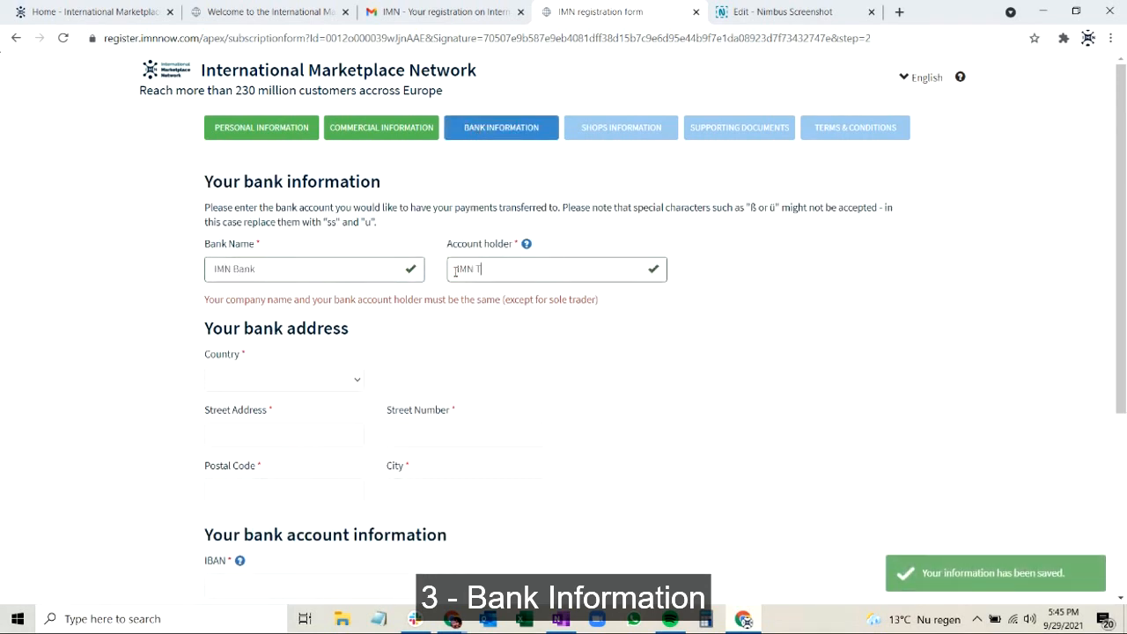
{"action": "type", "text": "utorial"}
Set the country of the bank address to Netherlands.
{"action": "left_click", "coordinate": [284, 379]}
{"action": "type", "text": "nds"}
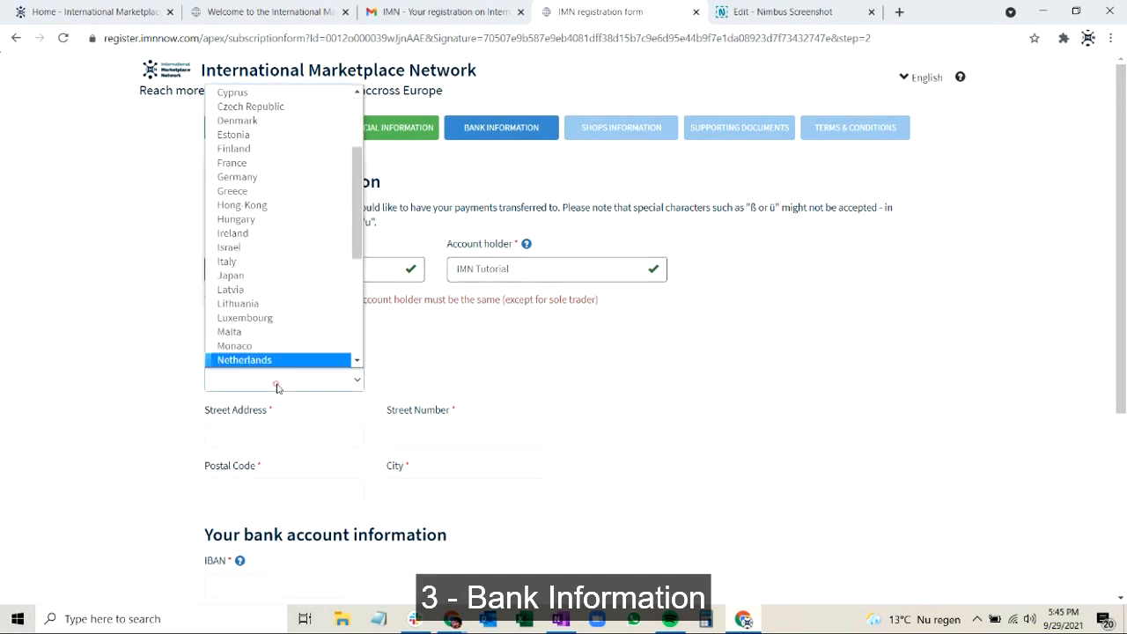
{"action": "key", "text": "Down"}
{"action": "key", "text": "Up"}
{"action": "key", "text": "Return"}
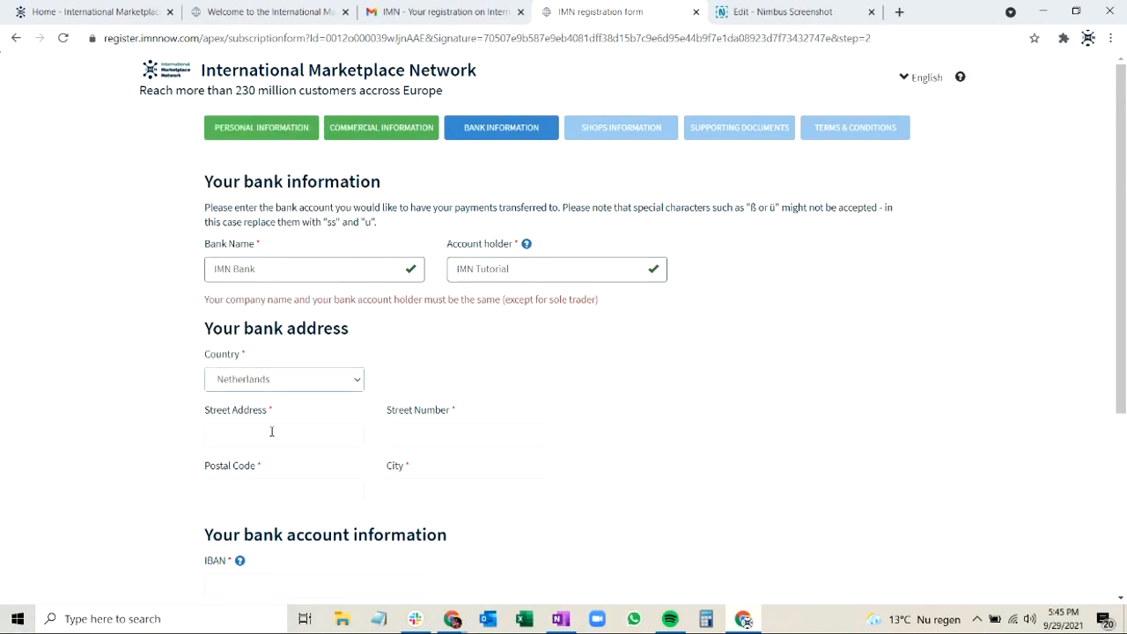
Fill in the bank's street address, street number, postal code and city.
{"action": "left_click", "coordinate": [271, 432]}
{"action": "type", "text": "VIA"}
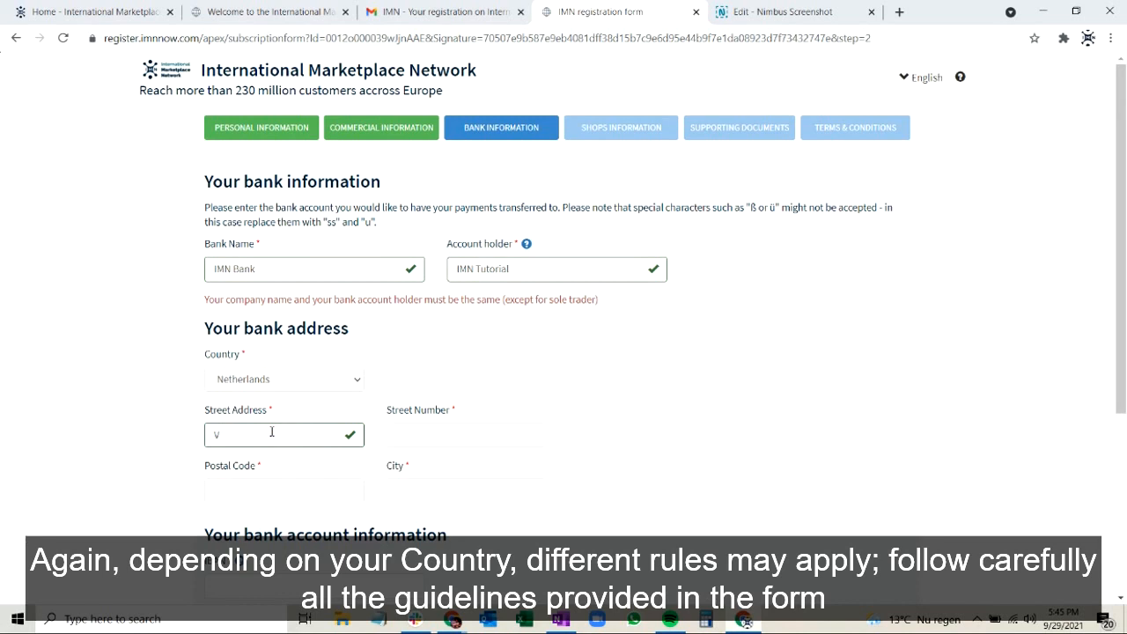
{"action": "key", "text": "BackSpace"}
{"action": "type", "text": "Tutorial K"}
{"action": "left_click", "coordinate": [465, 428]}
{"action": "type", "text": "200"}
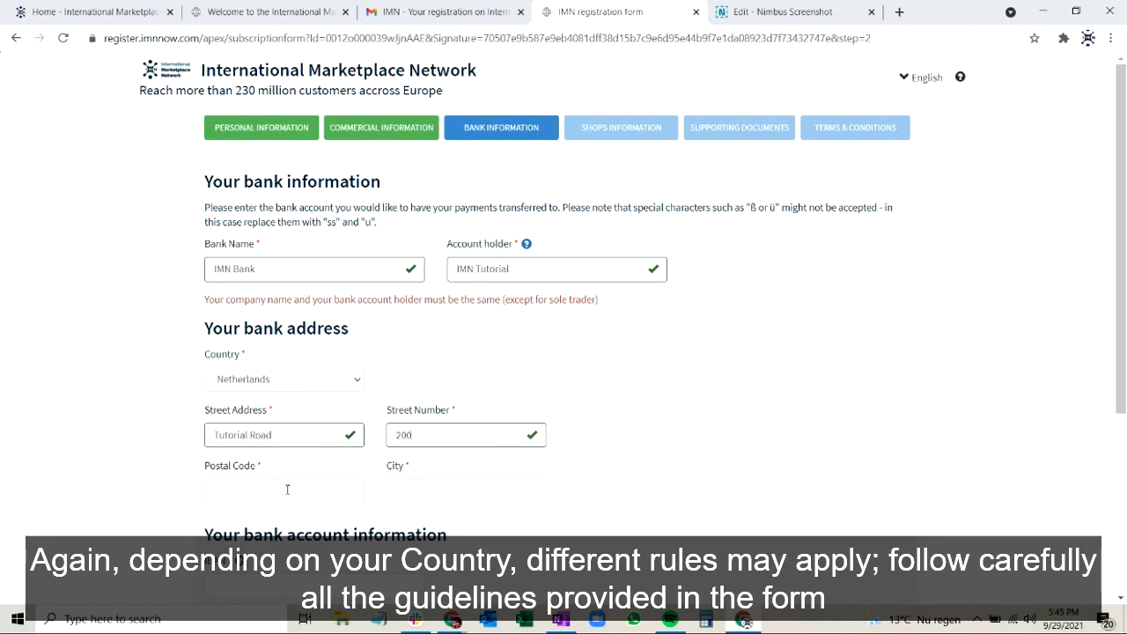
{"action": "left_click", "coordinate": [287, 490]}
{"action": "type", "text": "1013EM"}
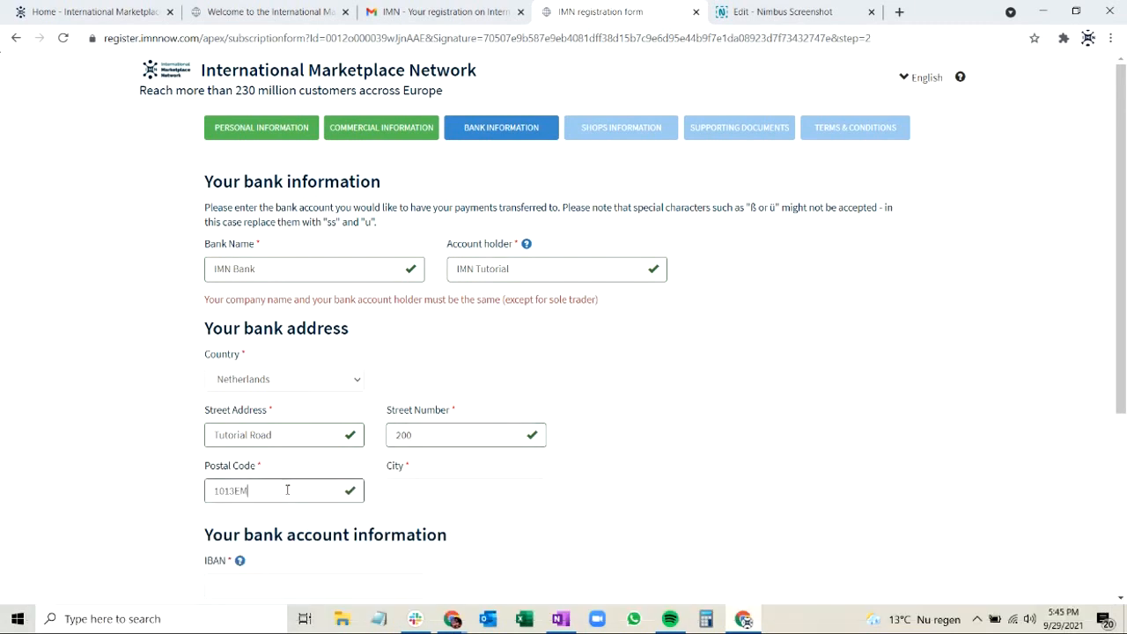
{"action": "left_click", "coordinate": [408, 491]}
{"action": "type", "text": "Amste"}
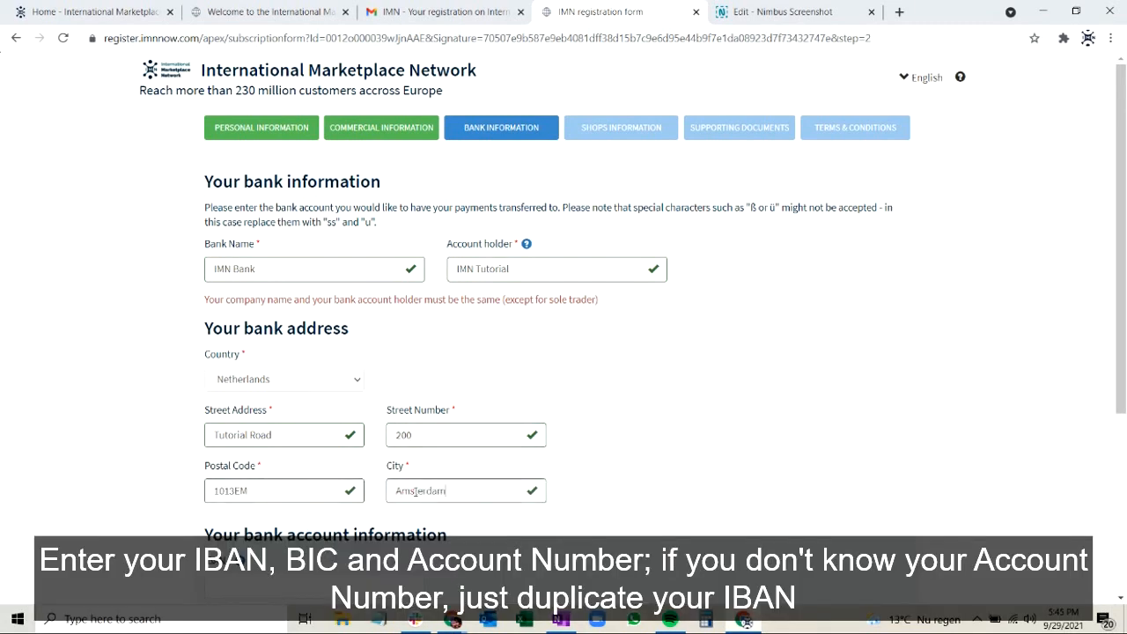
{"action": "type", "text": "rdam"}
Fill in the IBAN, BIC/SWIFT and account number, duplicating the IBAN as account number, and save the bank page.
{"action": "scroll", "coordinate": [726, 414], "scroll_direction": "down", "scroll_amount": 3}
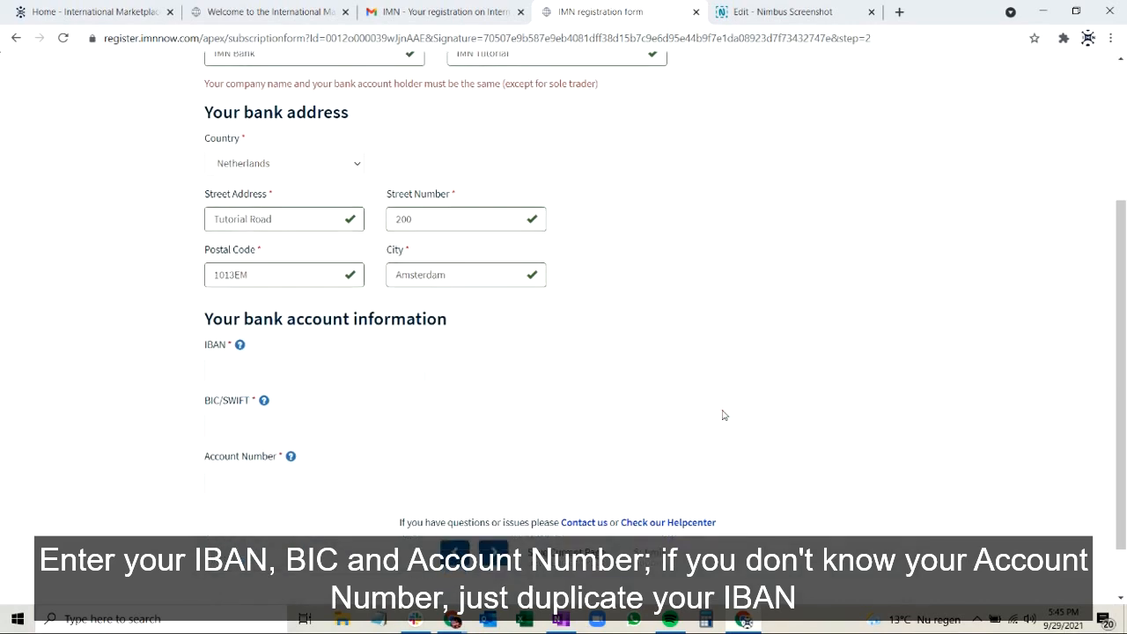
{"action": "left_click", "coordinate": [343, 381]}
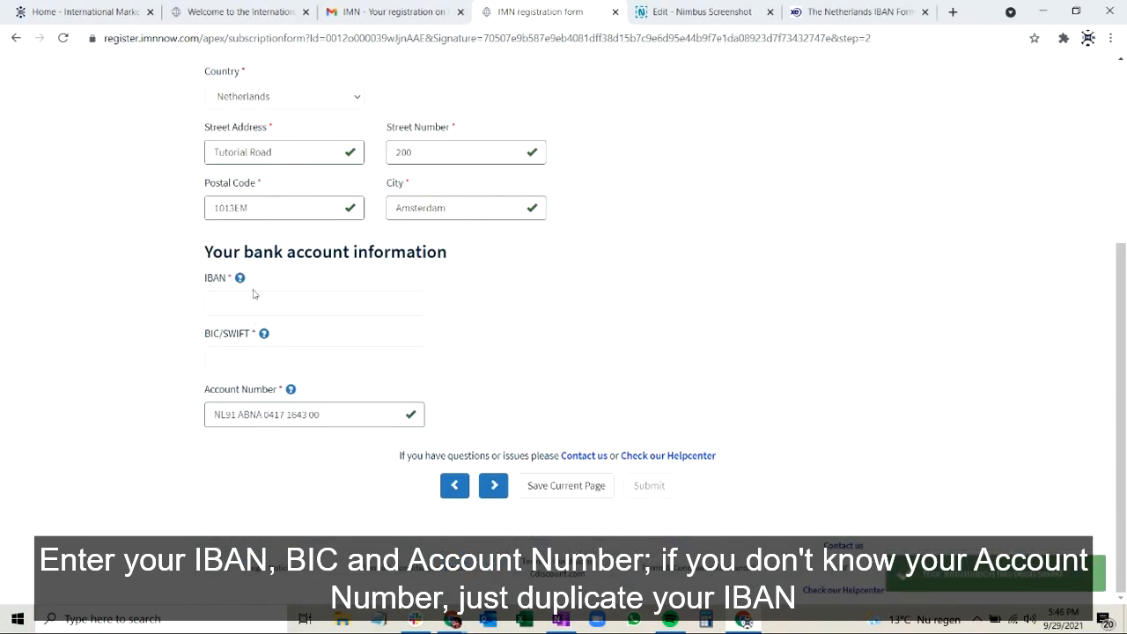
{"action": "left_click", "coordinate": [252, 299]}
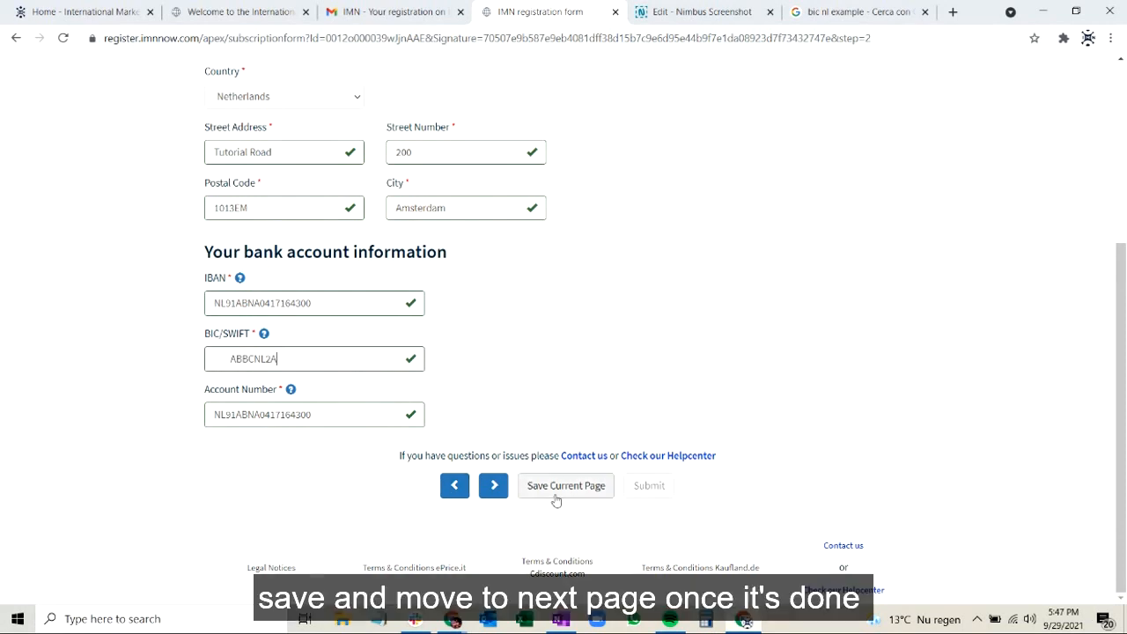
{"action": "left_click", "coordinate": [555, 486]}
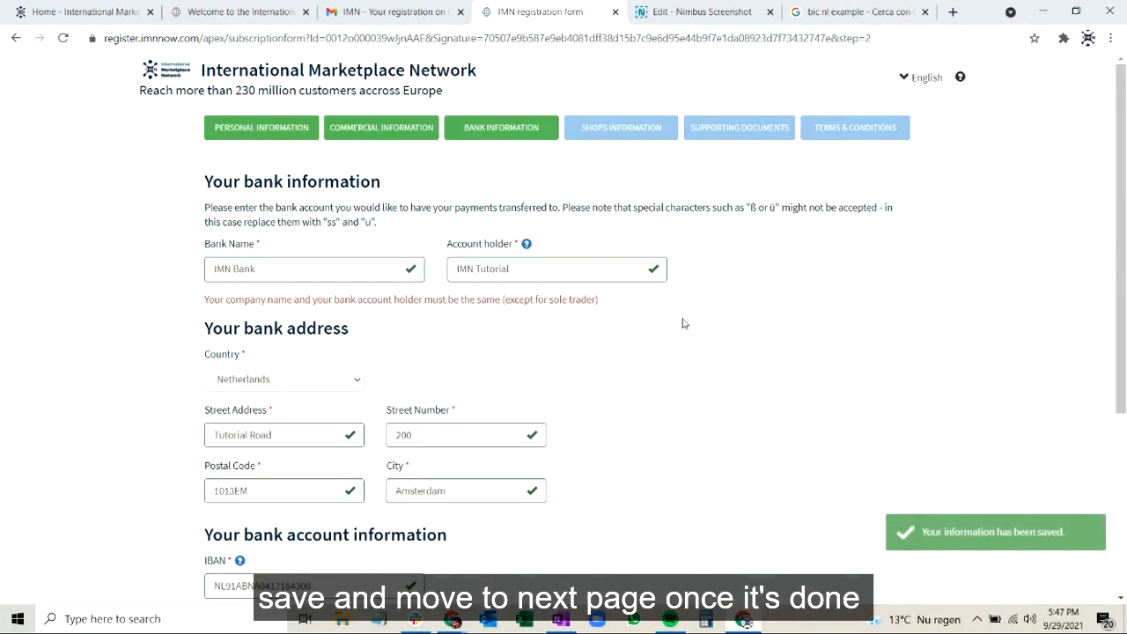
{"action": "left_click", "coordinate": [588, 128]}
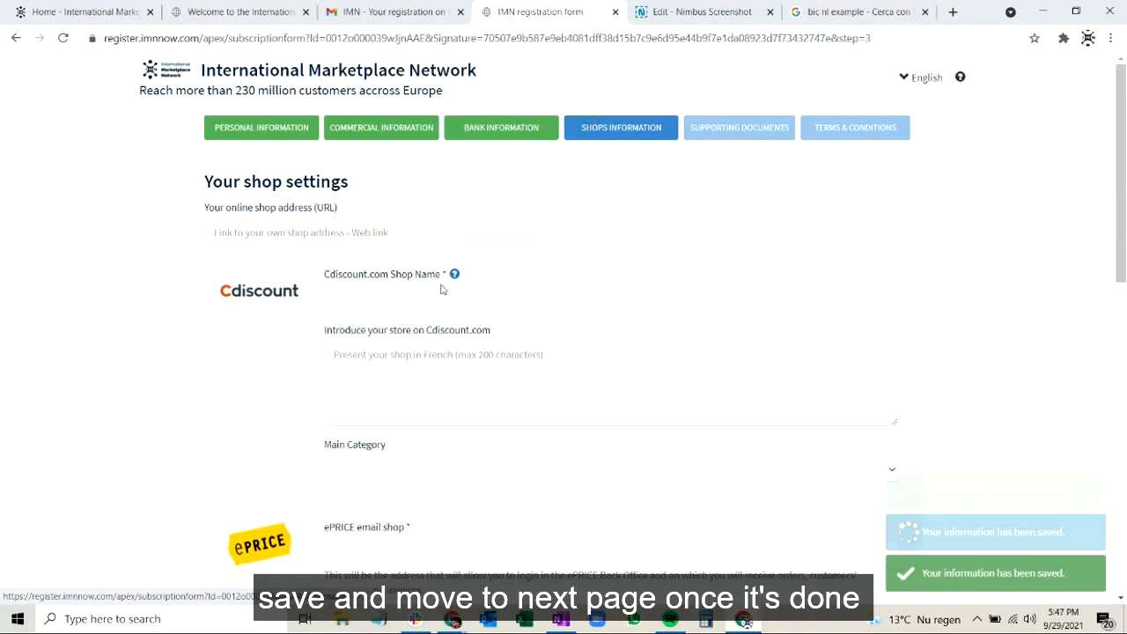
{"action": "left_click", "coordinate": [342, 233]}
{"action": "type", "text": "ww"}
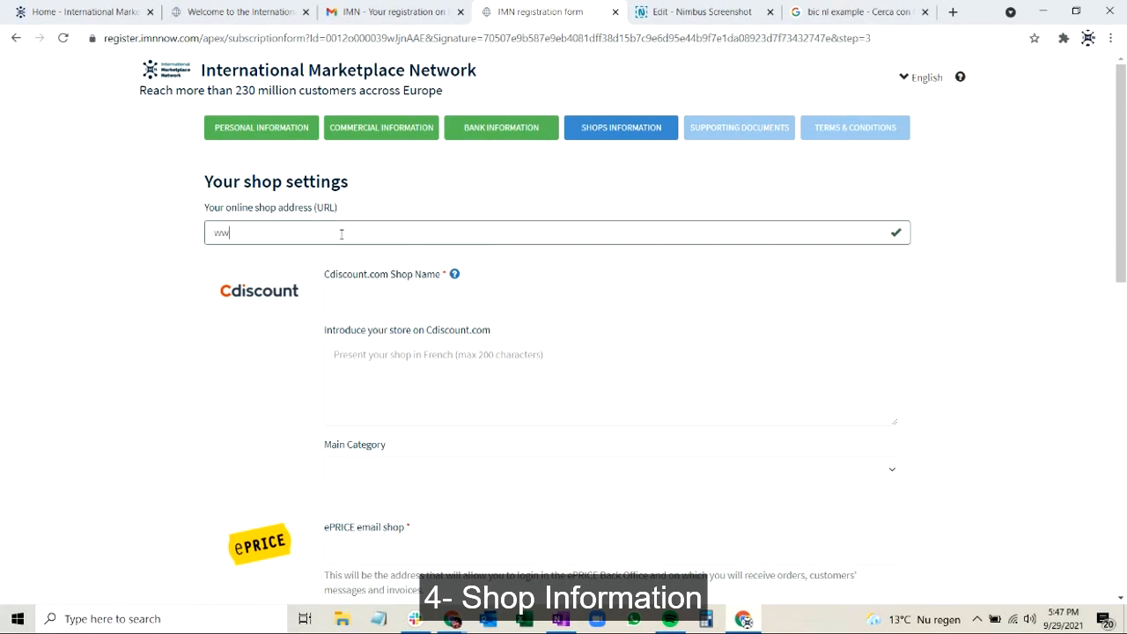
{"action": "type", "text": "w.imnnow.com"}
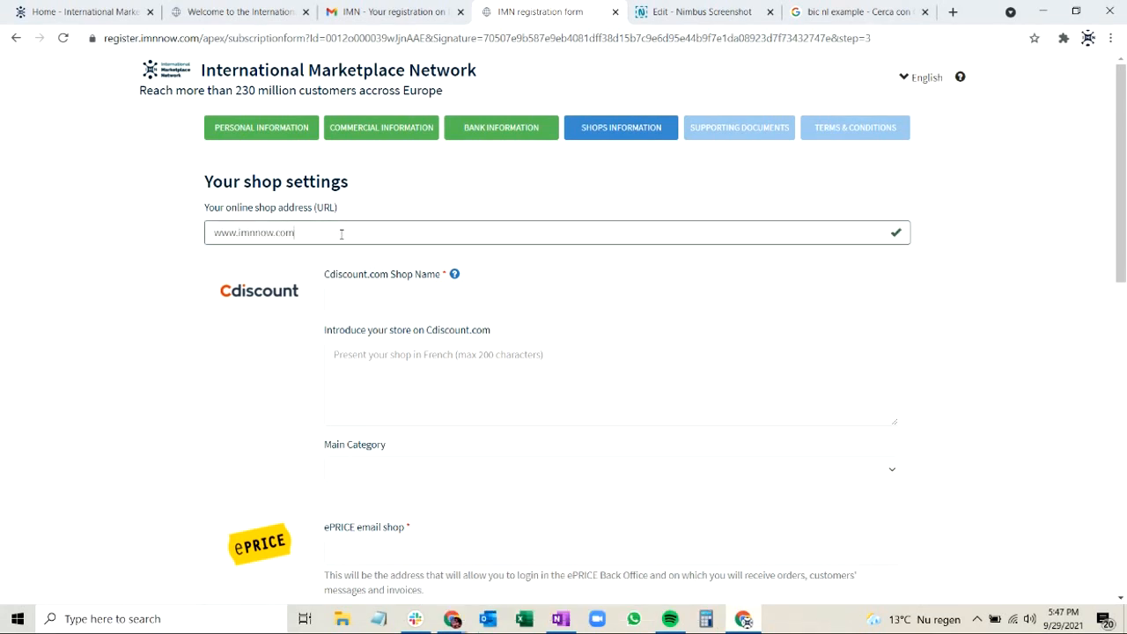
Name the Cdiscount.com shop "IMN Tutos" and introduce the store with the text "IMN Tutos for you!".
{"action": "left_click", "coordinate": [373, 288]}
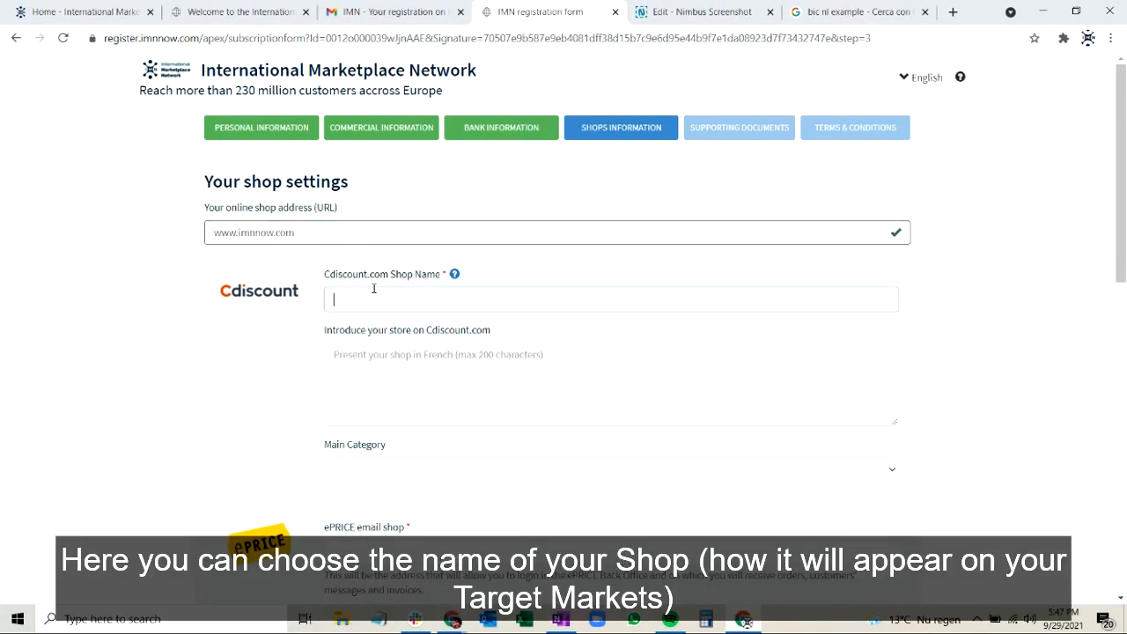
{"action": "left_click", "coordinate": [381, 373]}
{"action": "type", "text": "IMN T"}
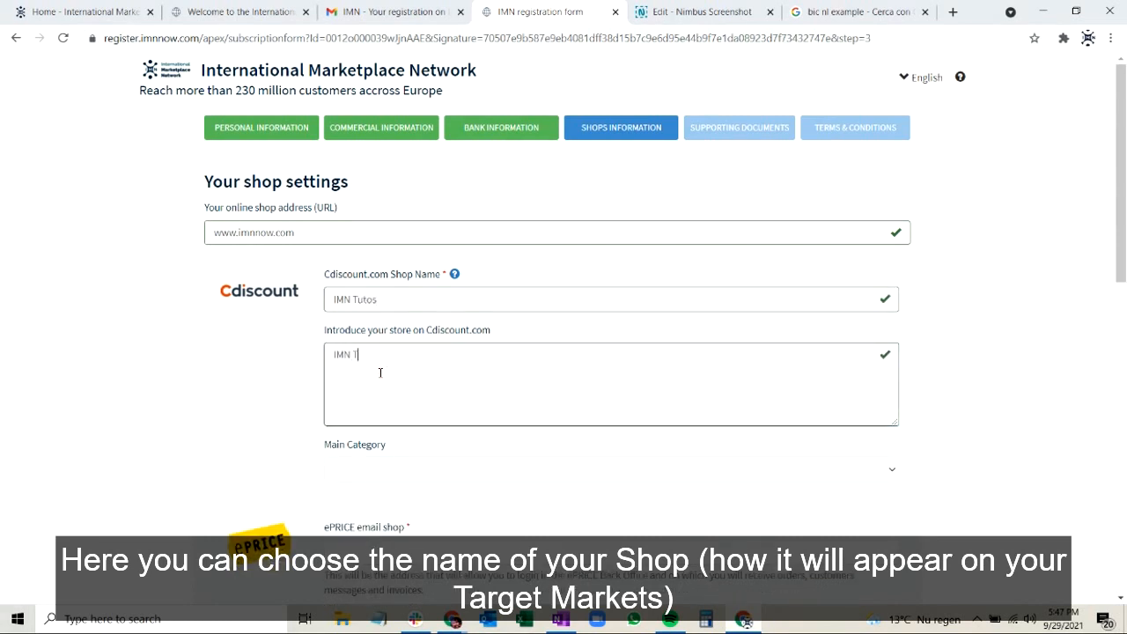
{"action": "type", "text": "utos for you!"}
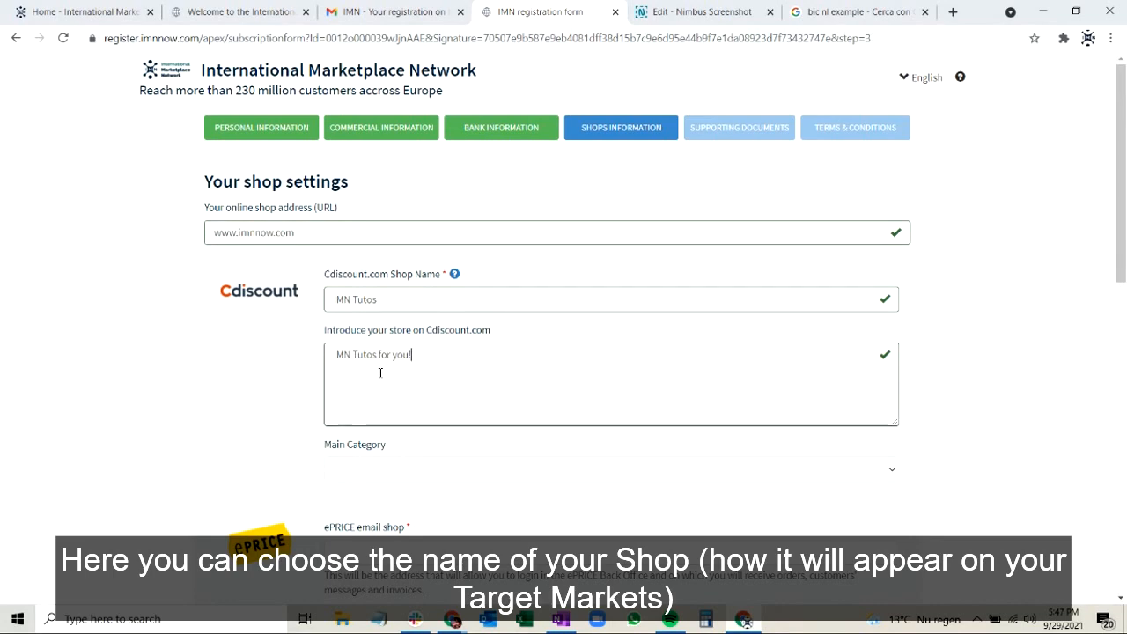
Copy the Cdiscount store introduction into the ePrice.it store introduction.
{"action": "left_click_drag", "start_coordinate": [536, 359], "coordinate": [287, 338]}
{"action": "key", "text": "ctrl+c"}
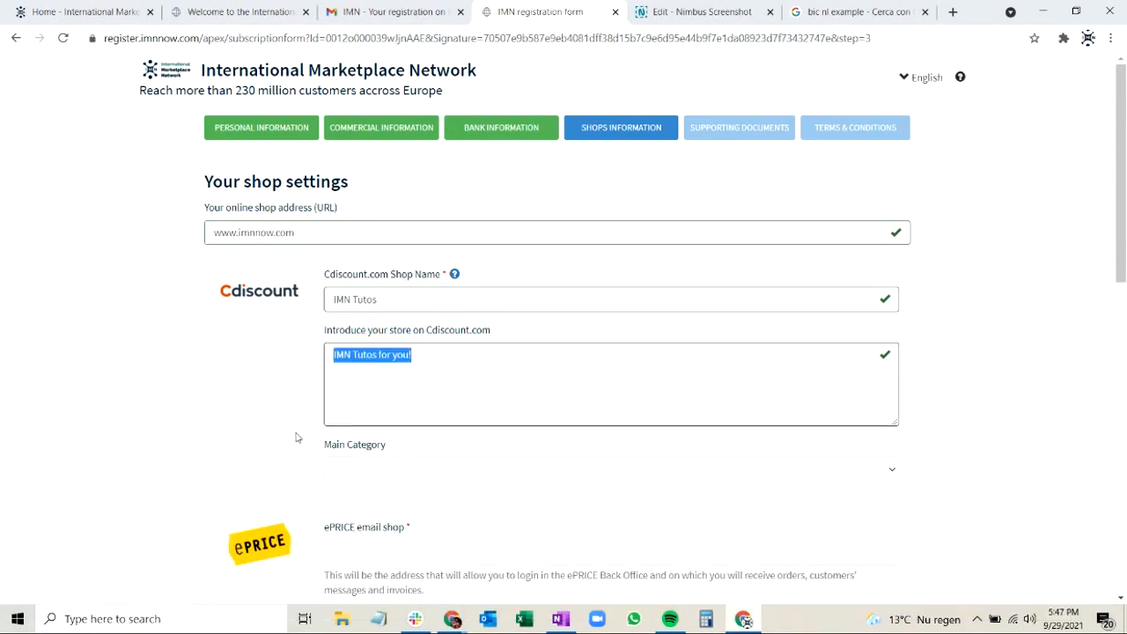
{"action": "scroll", "coordinate": [296, 438], "scroll_direction": "down", "scroll_amount": 4}
{"action": "left_click", "coordinate": [374, 391]}
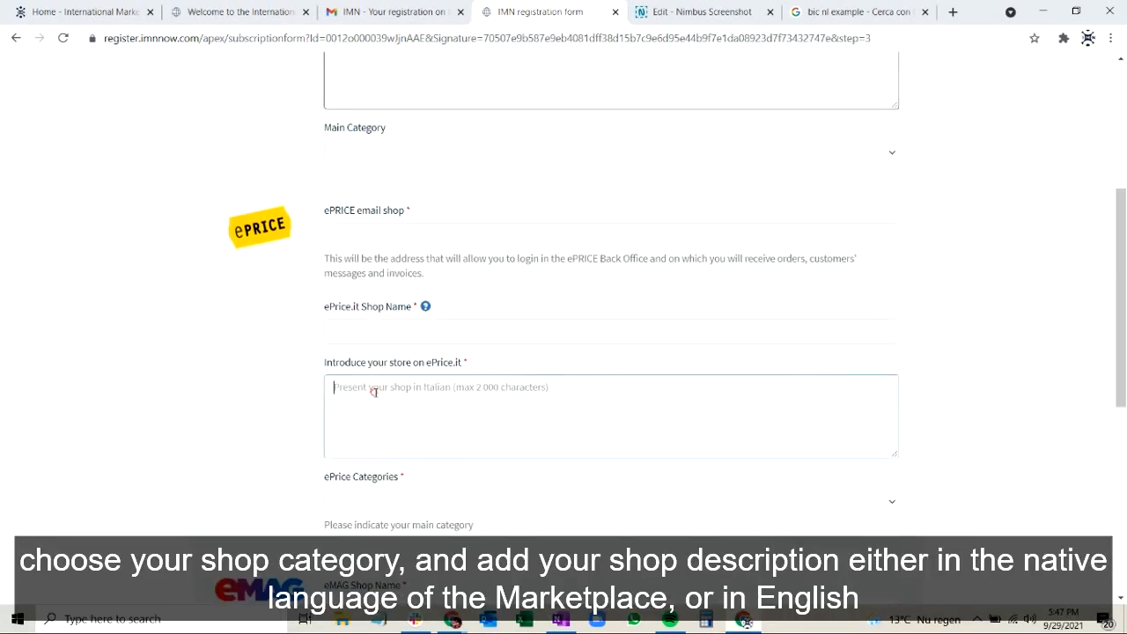
{"action": "key", "text": "ctrl+v"}
Set the Cdiscount shop's main category to Library.
{"action": "scroll", "coordinate": [375, 394], "scroll_direction": "down", "scroll_amount": 2}
{"action": "scroll", "coordinate": [373, 229], "scroll_direction": "up", "scroll_amount": 1}
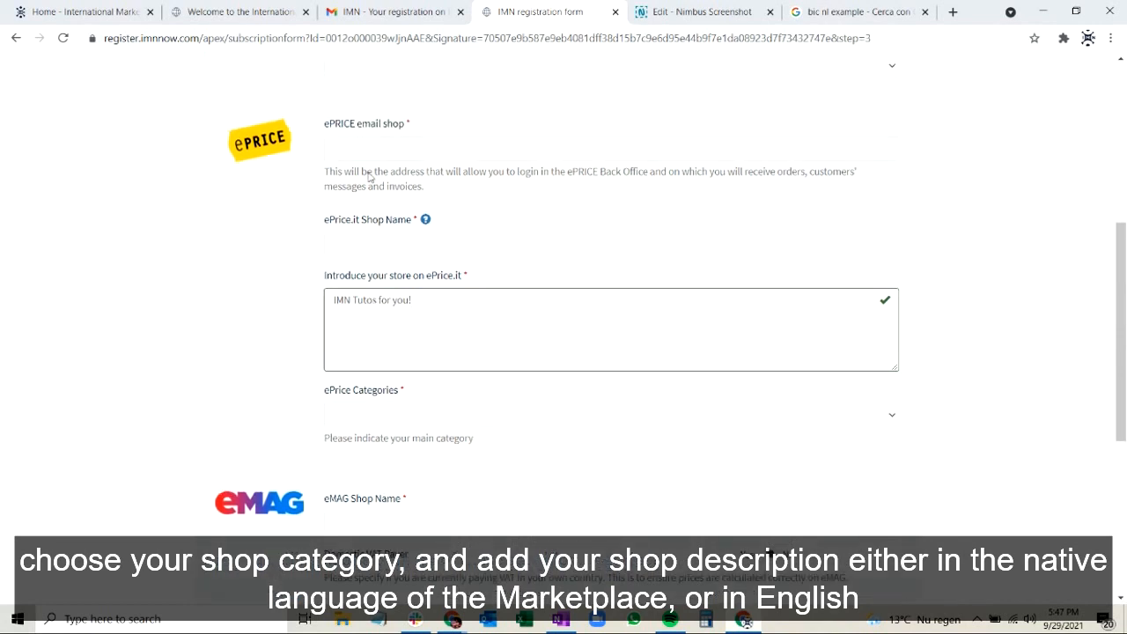
{"action": "scroll", "coordinate": [357, 176], "scroll_direction": "up", "scroll_amount": 2}
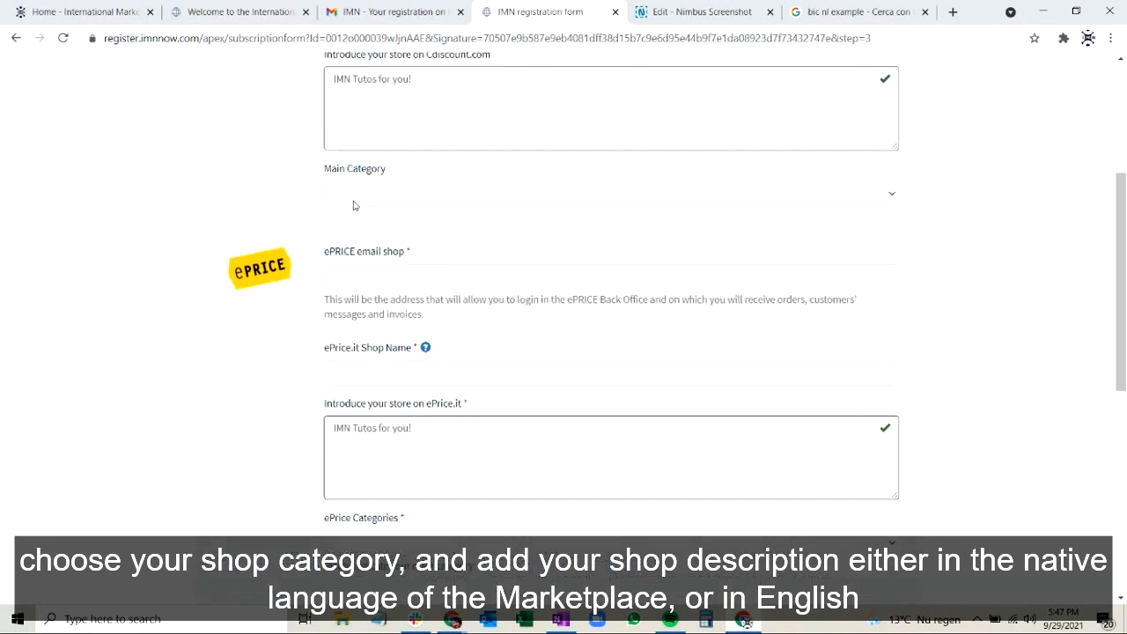
{"action": "scroll", "coordinate": [354, 205], "scroll_direction": "up", "scroll_amount": 2}
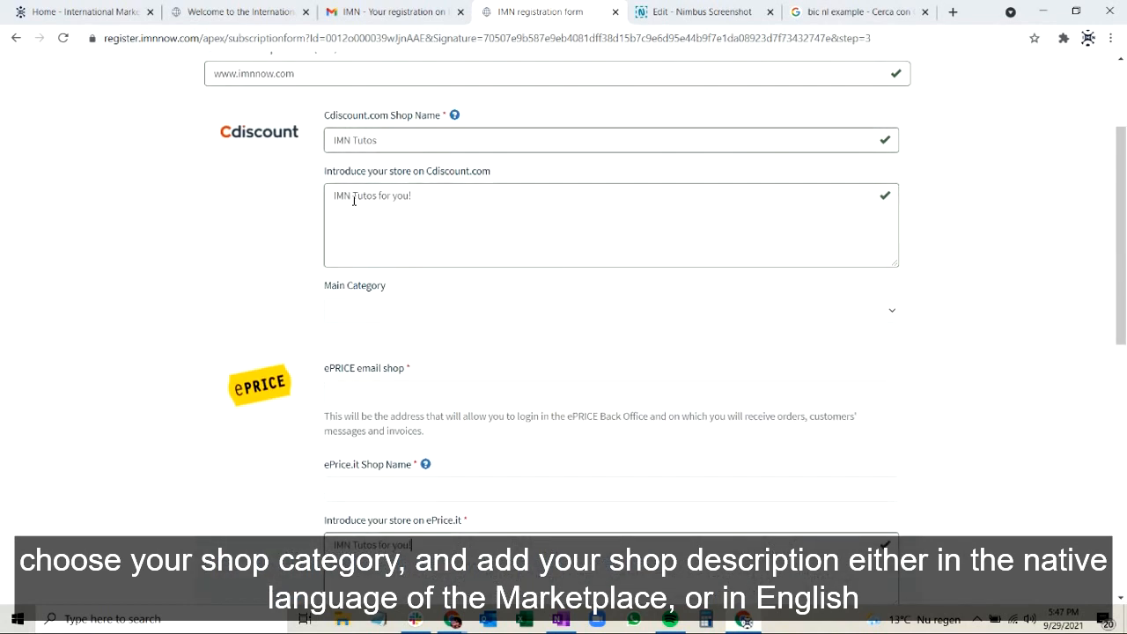
{"action": "left_click", "coordinate": [347, 309]}
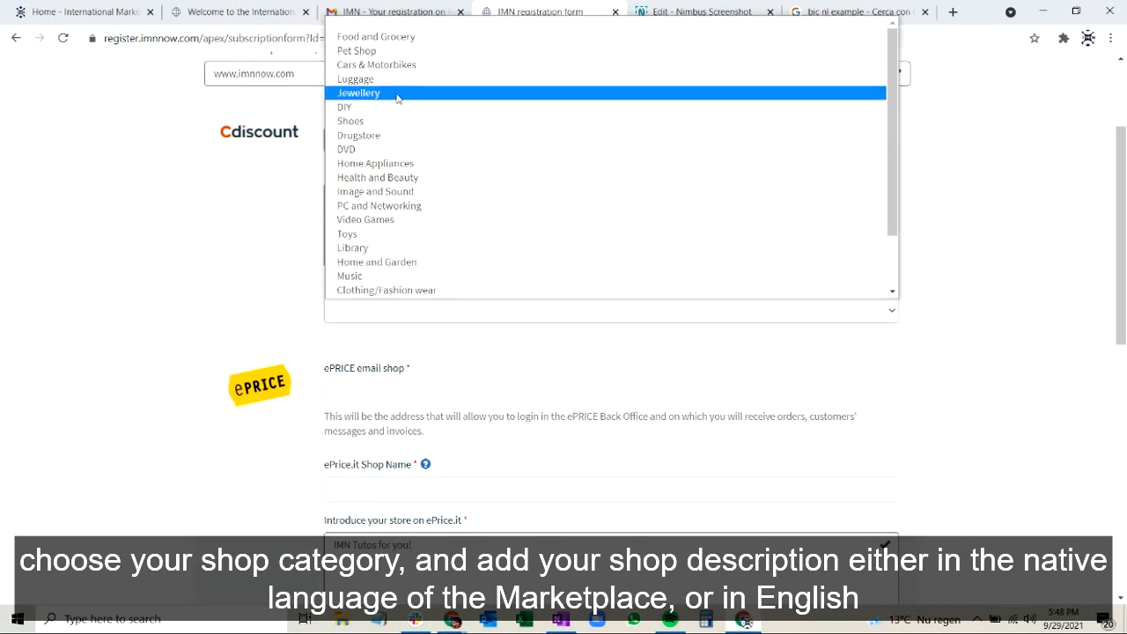
{"action": "left_click", "coordinate": [417, 249]}
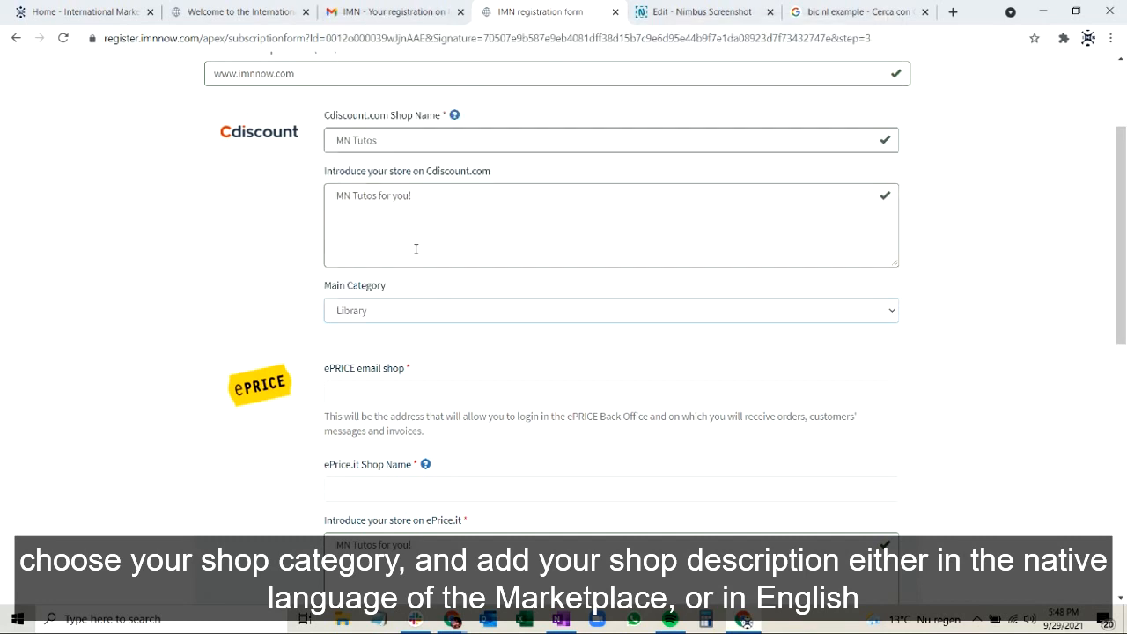
Name the ePrice.it shop "IMN Tutos Italy" and fill in the ePRICE shop's e-mail address.
{"action": "left_click", "coordinate": [395, 382]}
{"action": "type", "text": "IMN Tutos"}
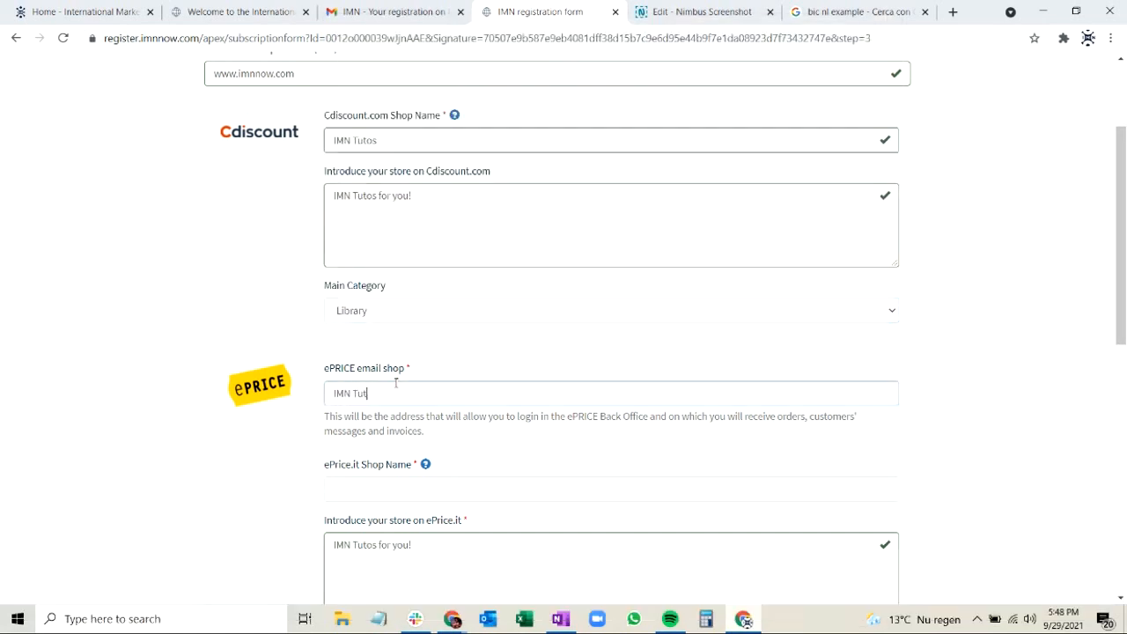
{"action": "left_click", "coordinate": [381, 491]}
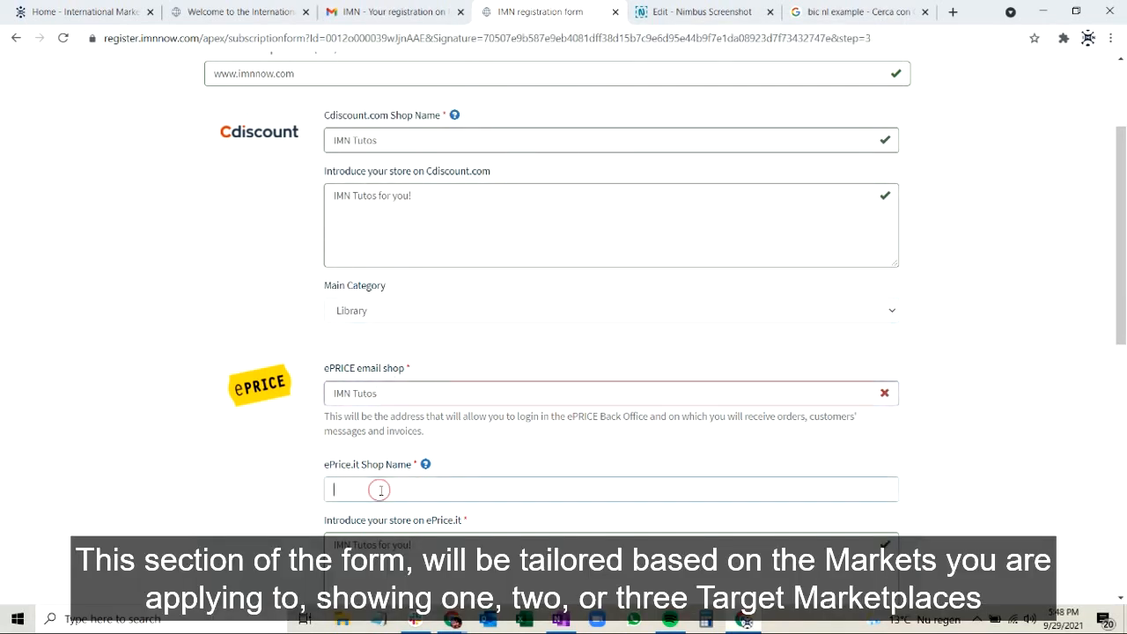
{"action": "type", "text": "IMN Tutos "}
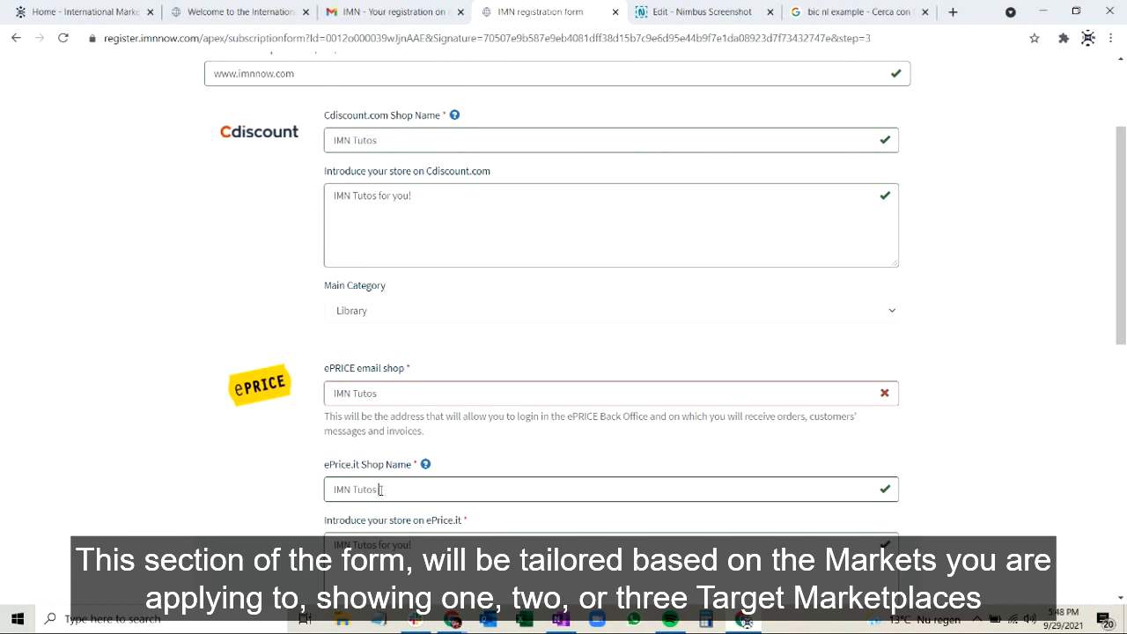
{"action": "type", "text": "Italy"}
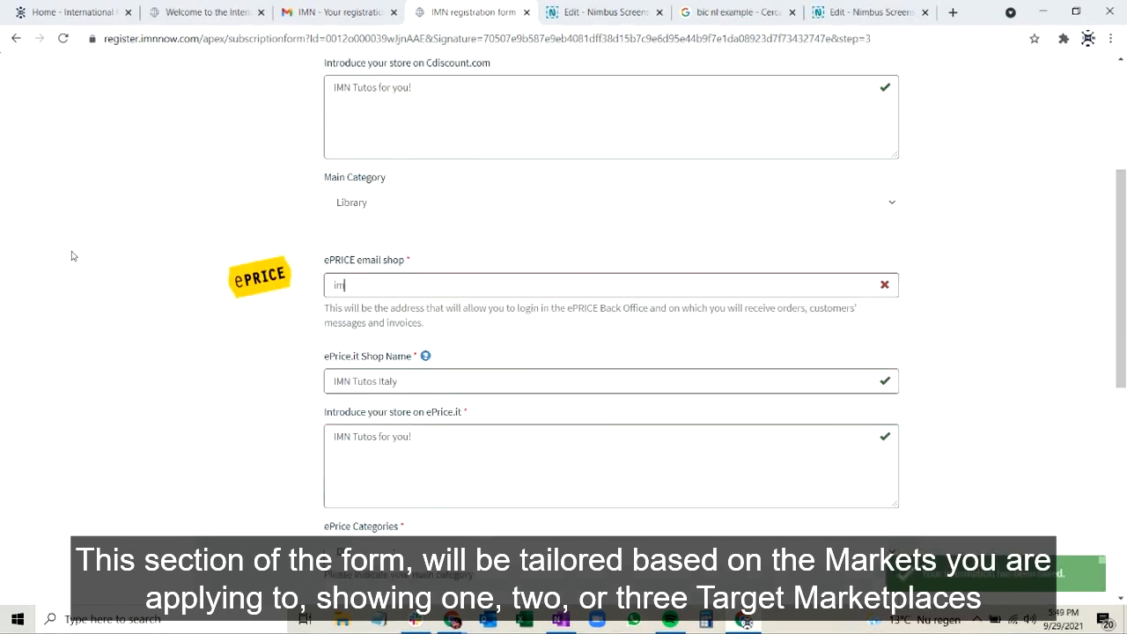
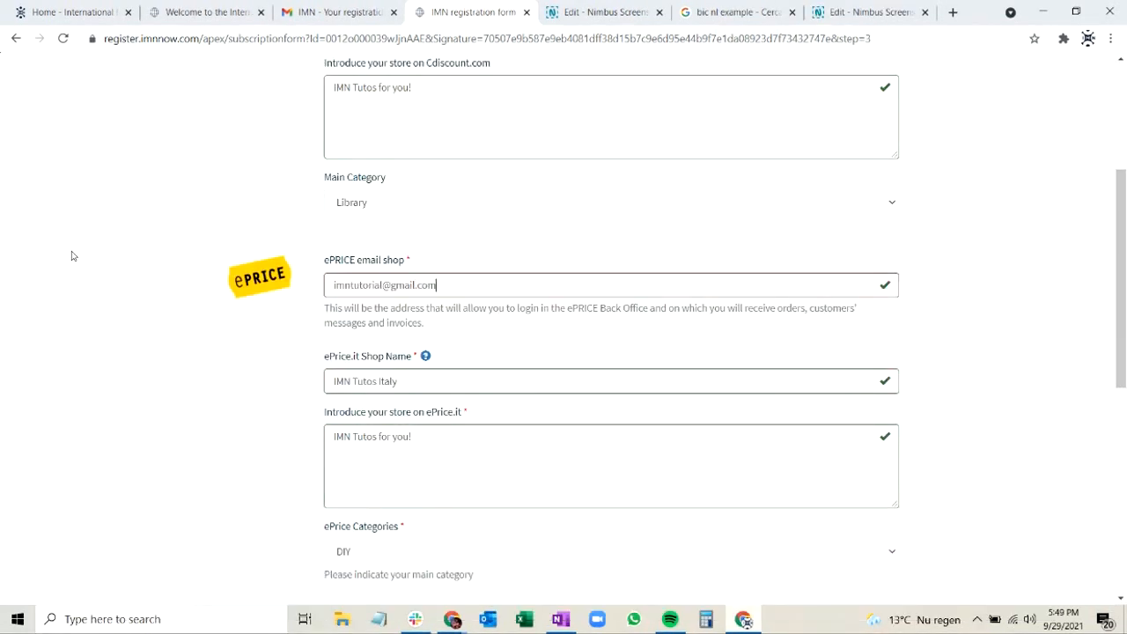
Save the completed shop settings and open the Supporting Documents section.
{"action": "scroll", "coordinate": [296, 252], "scroll_direction": "down", "scroll_amount": 10}
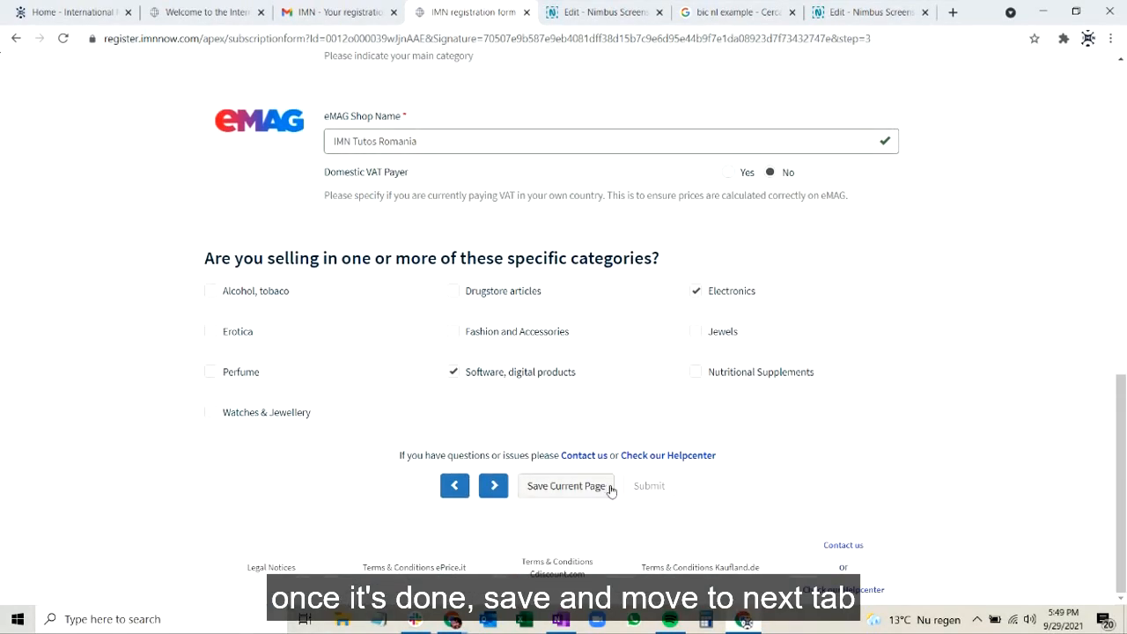
{"action": "left_click", "coordinate": [603, 487]}
{"action": "scroll", "coordinate": [685, 410], "scroll_direction": "up", "scroll_amount": 8}
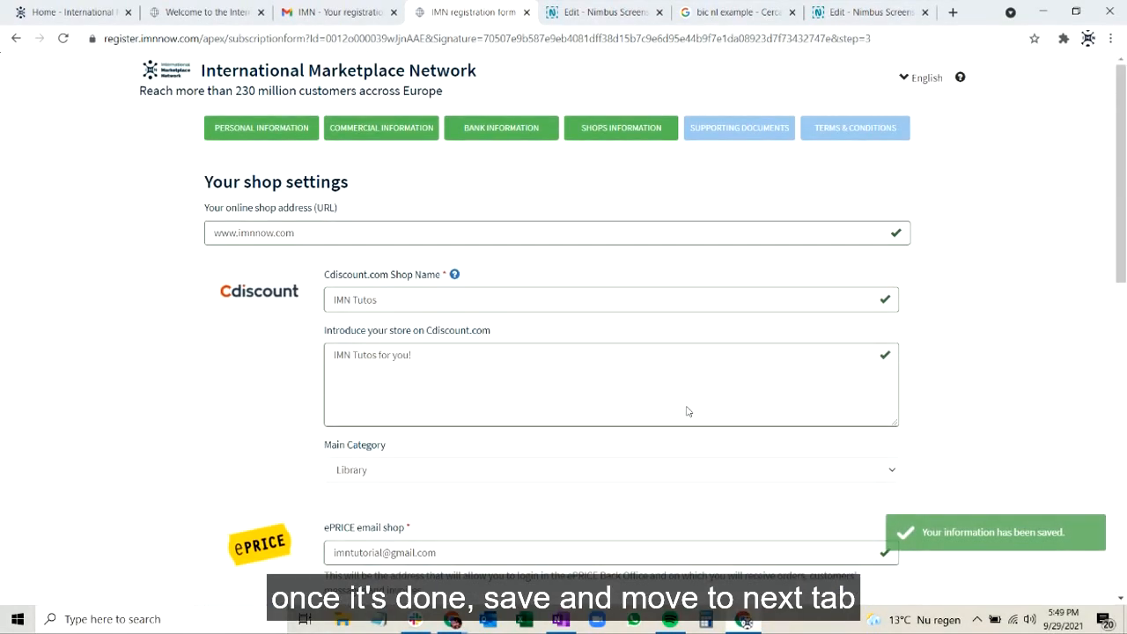
{"action": "left_click", "coordinate": [753, 141]}
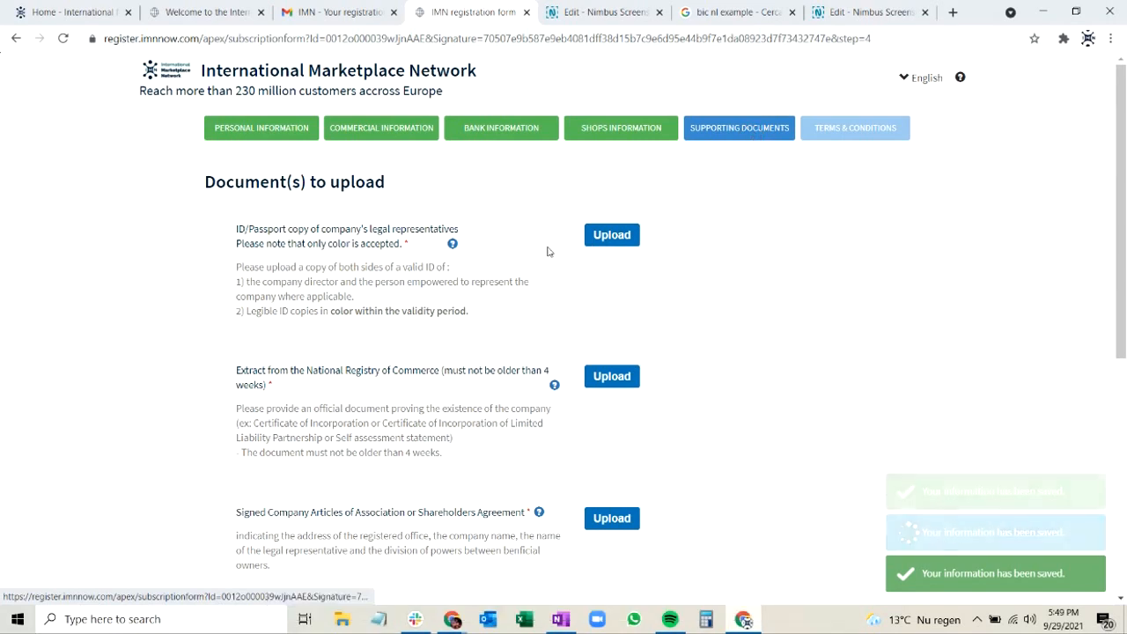
Upload the Logo Square image as both the ID/passport copy and the National Registry of Commerce extract.
{"action": "left_click", "coordinate": [611, 235]}
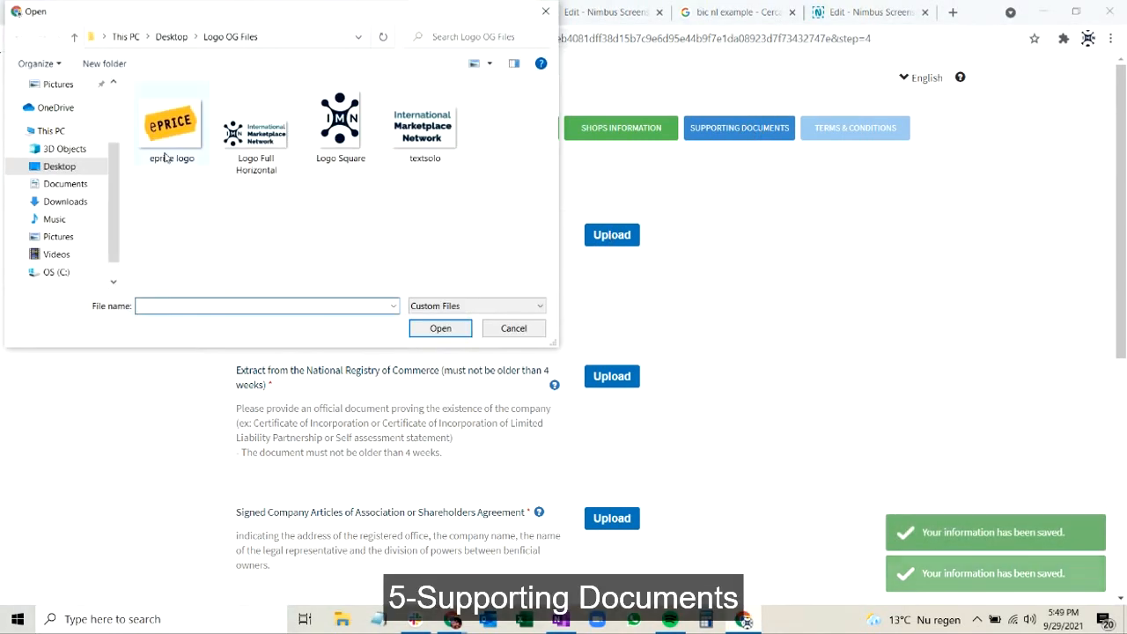
{"action": "double_click", "coordinate": [351, 139]}
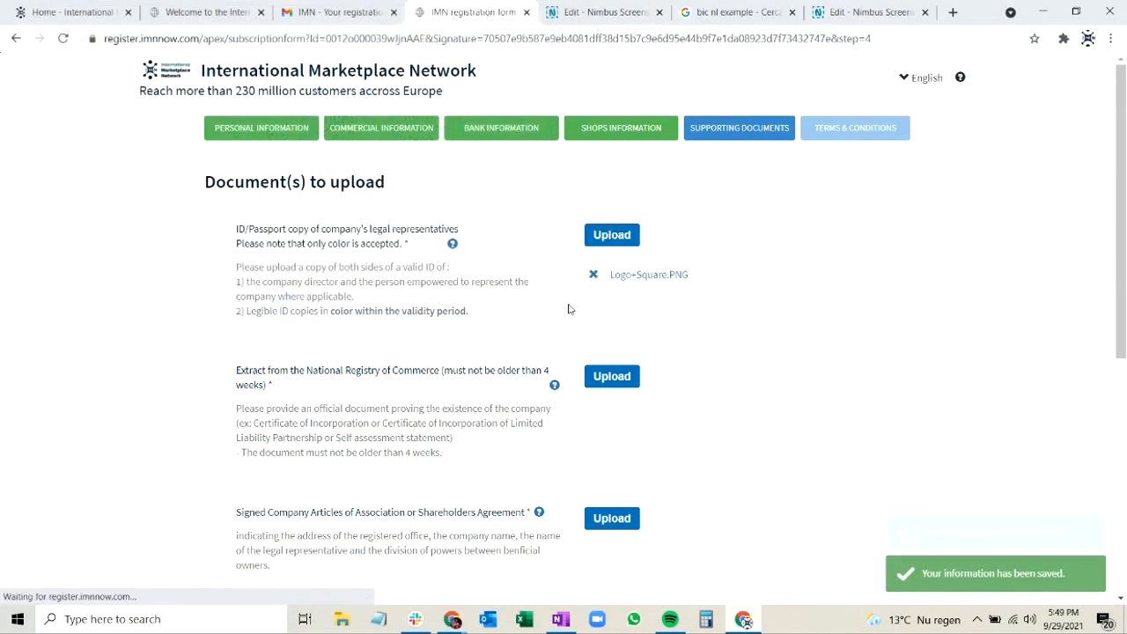
{"action": "scroll", "coordinate": [636, 284], "scroll_direction": "down", "scroll_amount": 1}
{"action": "left_click", "coordinate": [635, 281]}
{"action": "double_click", "coordinate": [331, 137]}
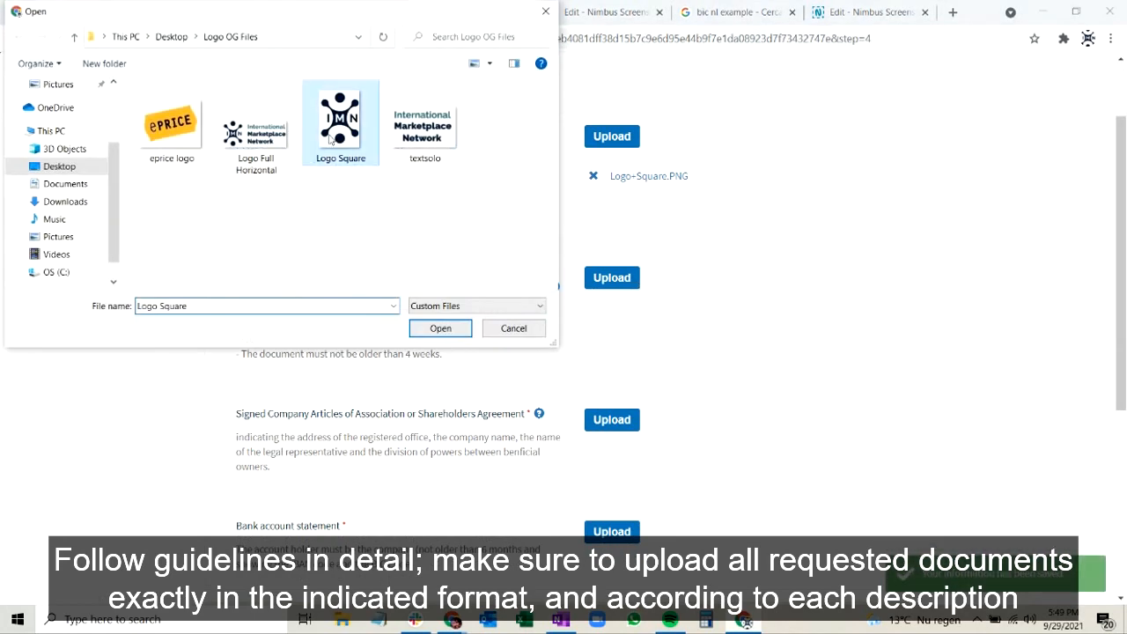
Upload the Logo Square image as both the signed company Articles of Association and the bank account statement.
{"action": "left_click", "coordinate": [611, 419]}
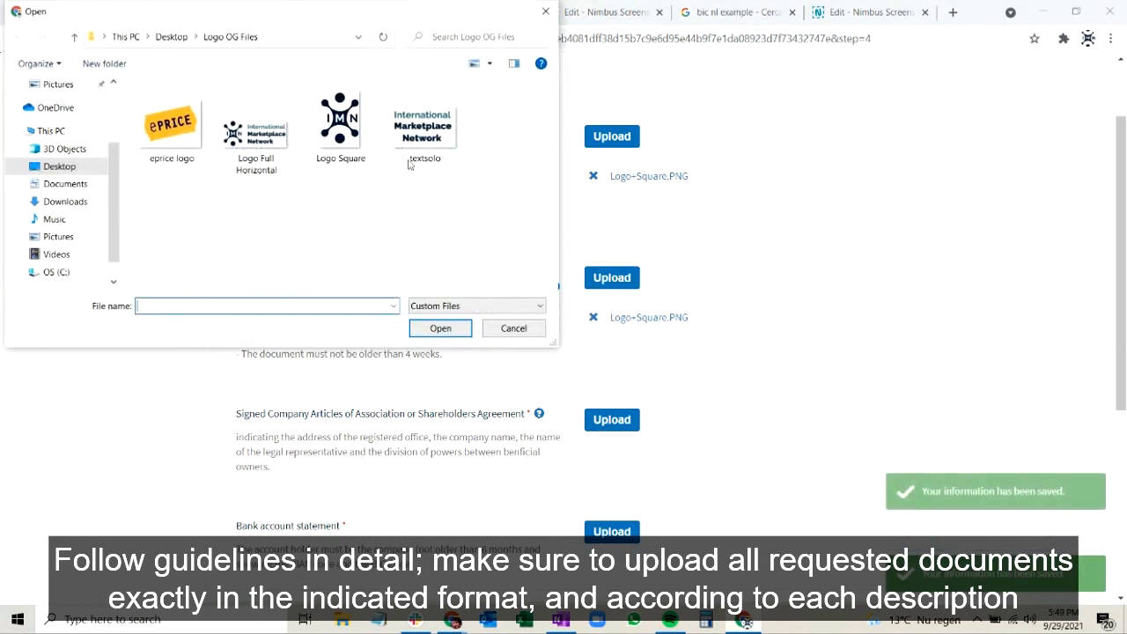
{"action": "double_click", "coordinate": [337, 116]}
{"action": "scroll", "coordinate": [466, 477], "scroll_direction": "down", "scroll_amount": 1}
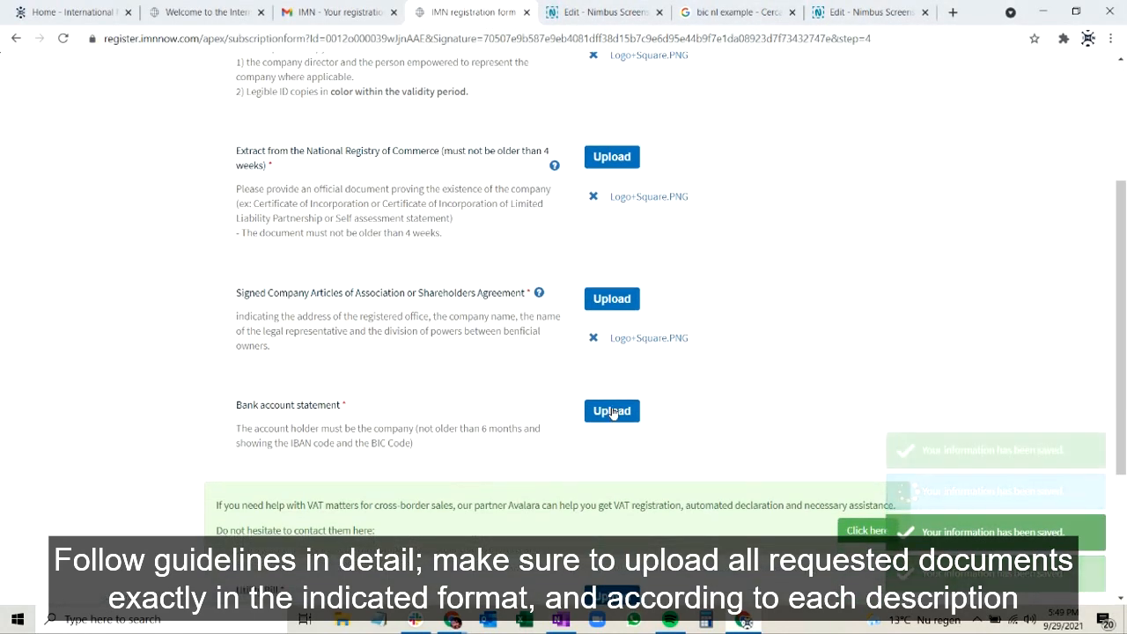
{"action": "left_click", "coordinate": [612, 410]}
{"action": "left_click", "coordinate": [341, 132]}
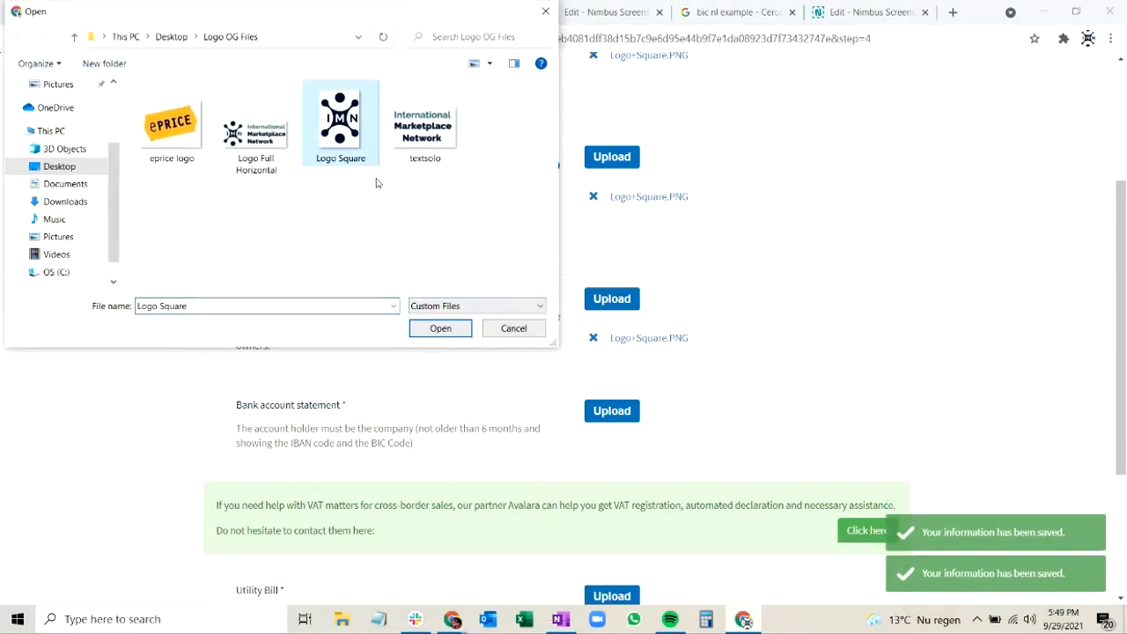
{"action": "left_click", "coordinate": [427, 329]}
Upload the Logo Square image as the utility bill and save the supporting documents page.
{"action": "scroll", "coordinate": [421, 327], "scroll_direction": "up", "scroll_amount": 2}
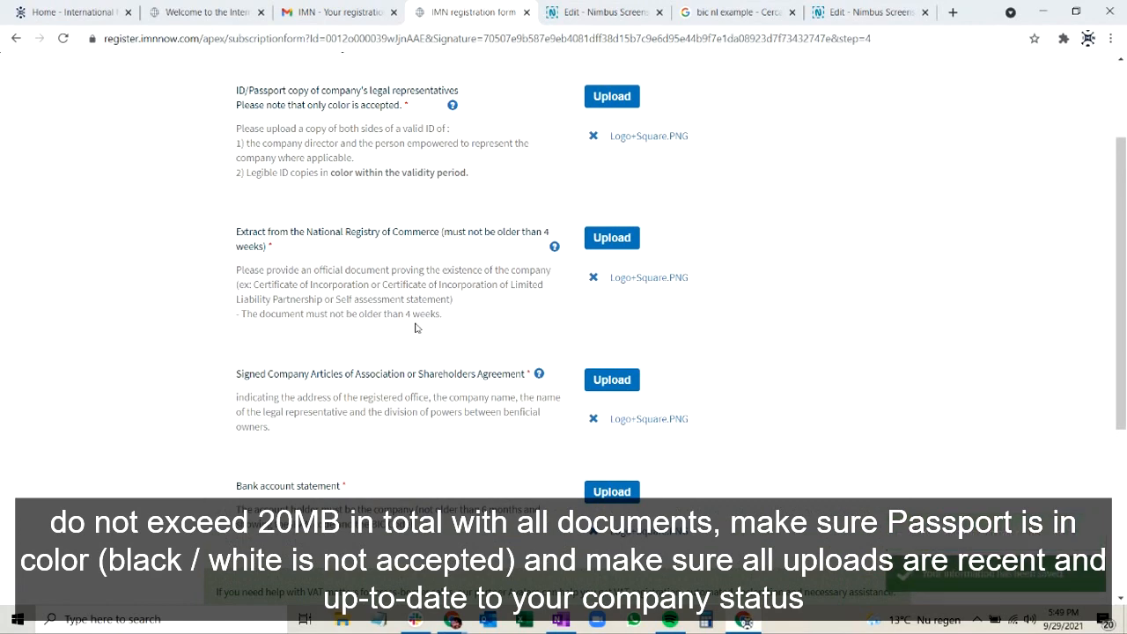
{"action": "scroll", "coordinate": [415, 327], "scroll_direction": "down", "scroll_amount": 5}
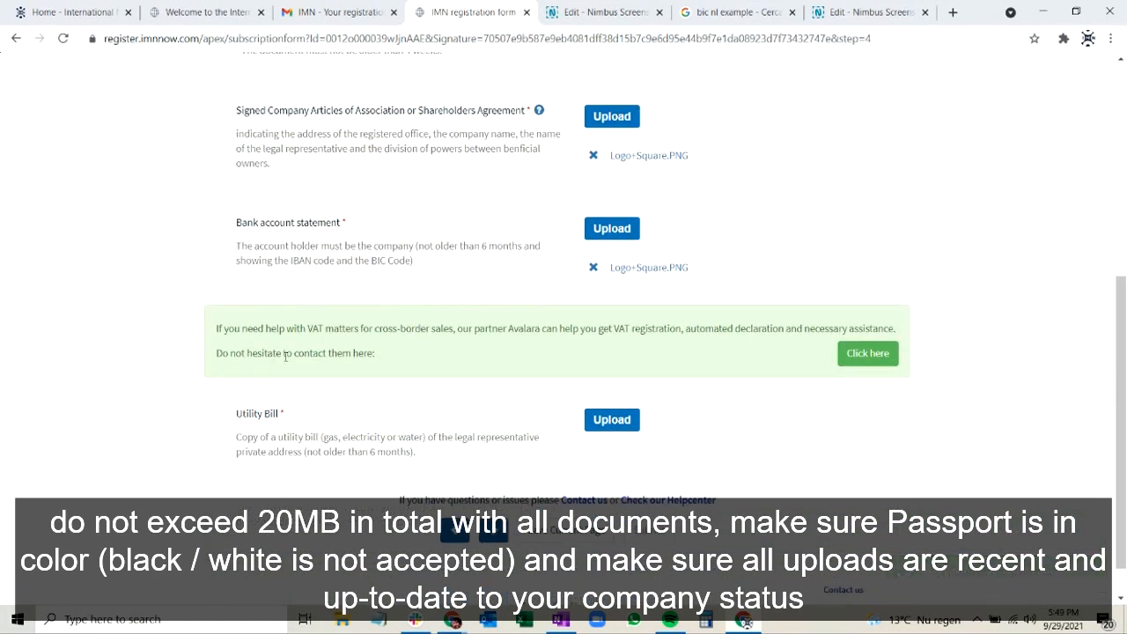
{"action": "left_click", "coordinate": [612, 420]}
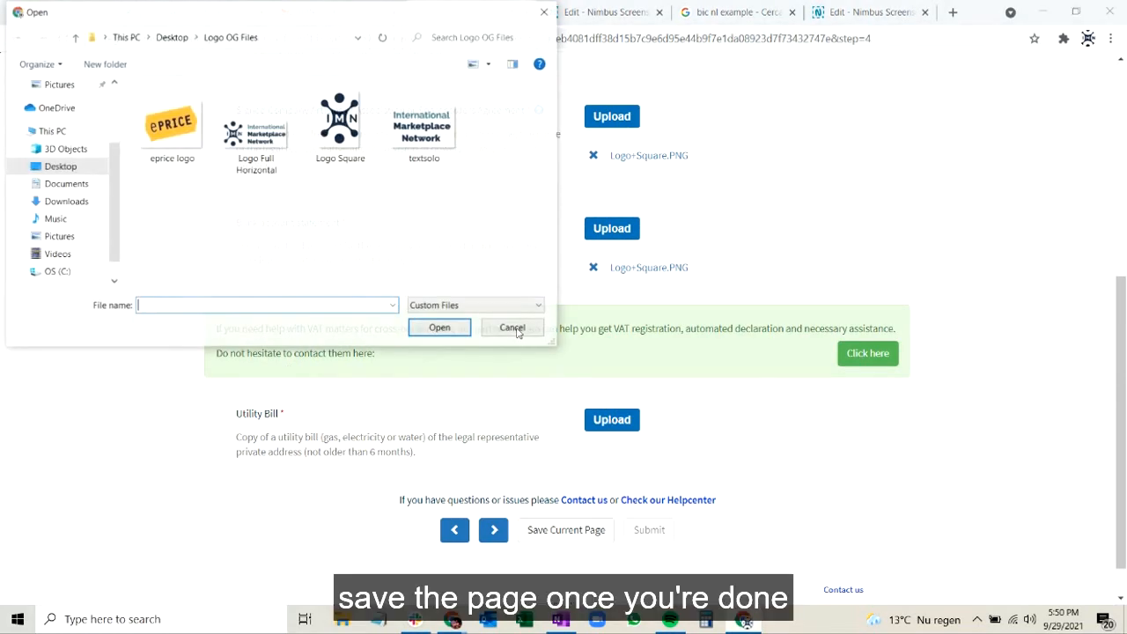
{"action": "double_click", "coordinate": [340, 127]}
{"action": "scroll", "coordinate": [410, 415], "scroll_direction": "down", "scroll_amount": 1}
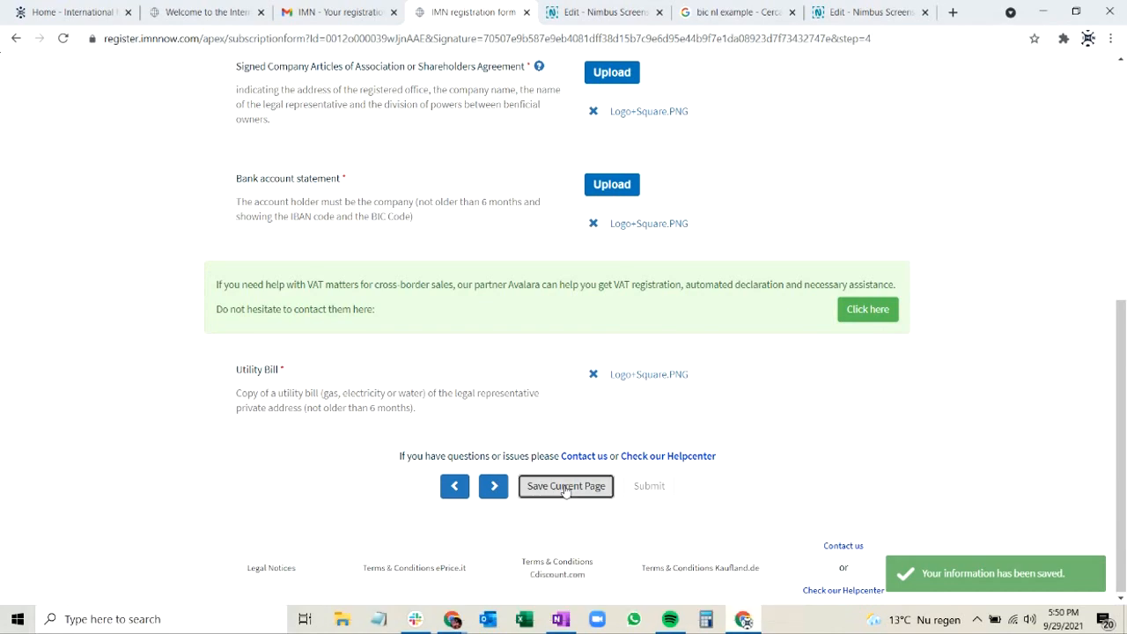
{"action": "left_click", "coordinate": [566, 489]}
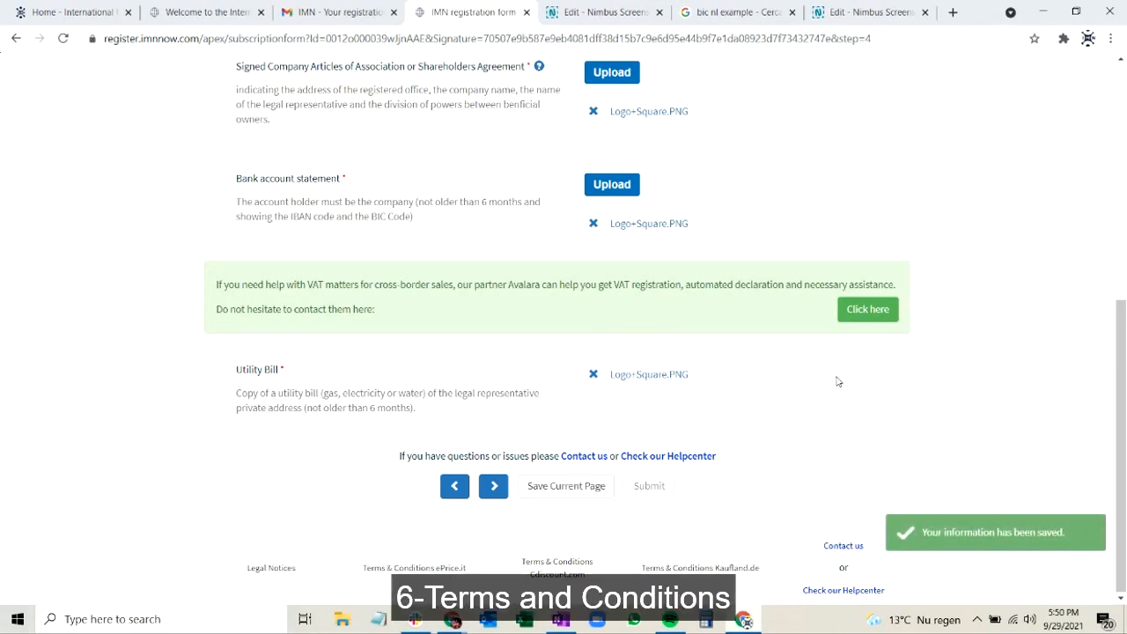
Open the Terms & Conditions section and accept all the required Cdiscount, ePRICE and eMAG statements.
{"action": "scroll", "coordinate": [860, 421], "scroll_direction": "up", "scroll_amount": 6}
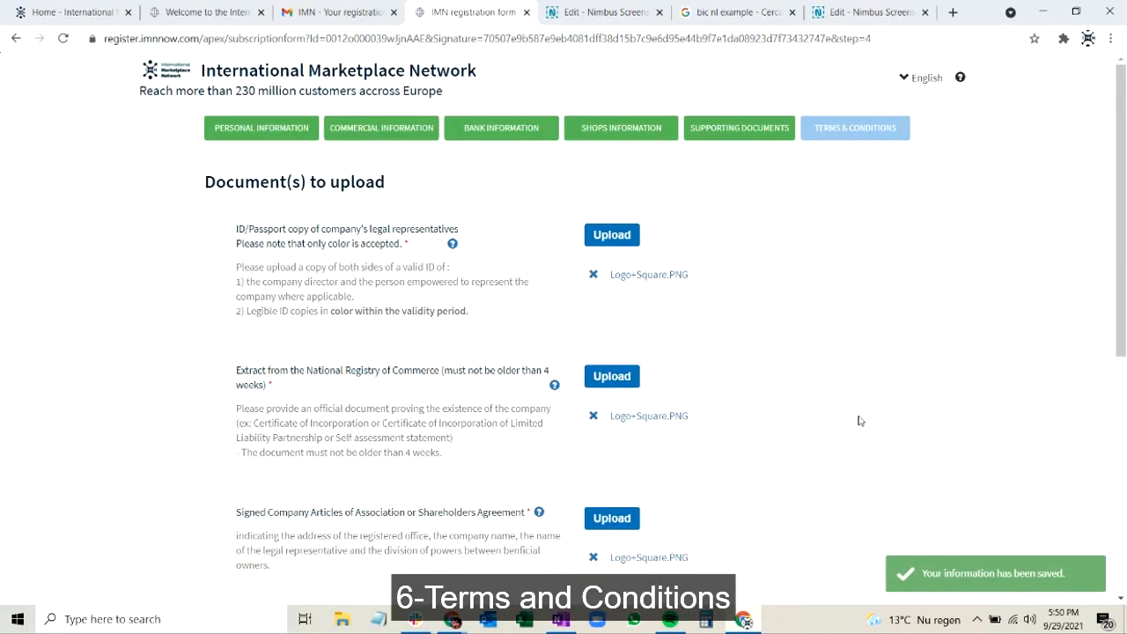
{"action": "left_click", "coordinate": [885, 130]}
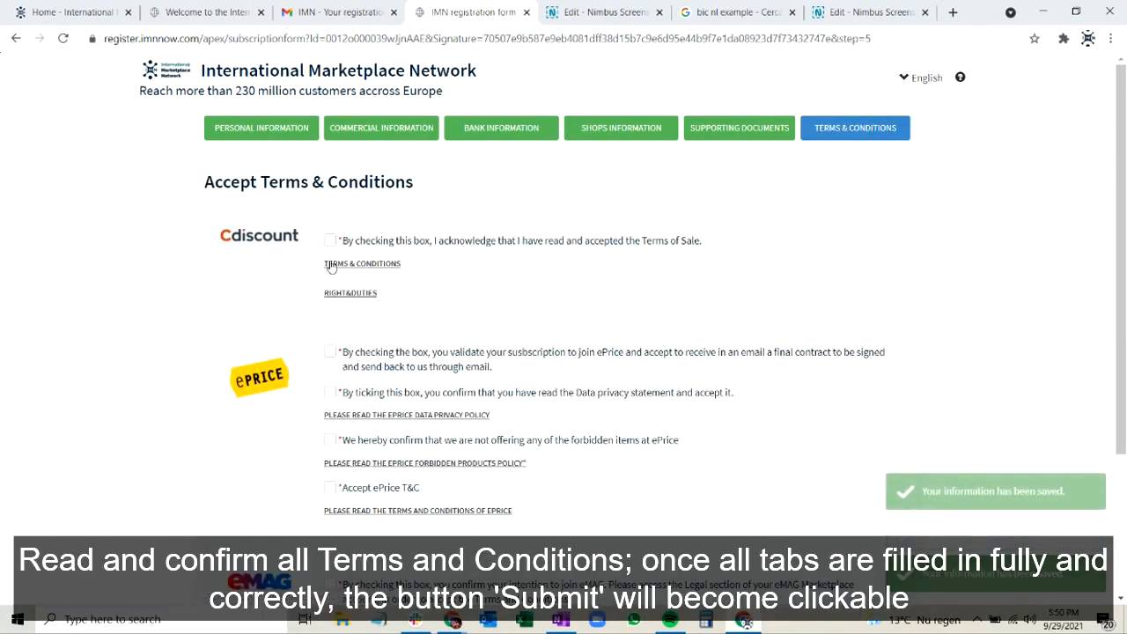
{"action": "left_click", "coordinate": [330, 241]}
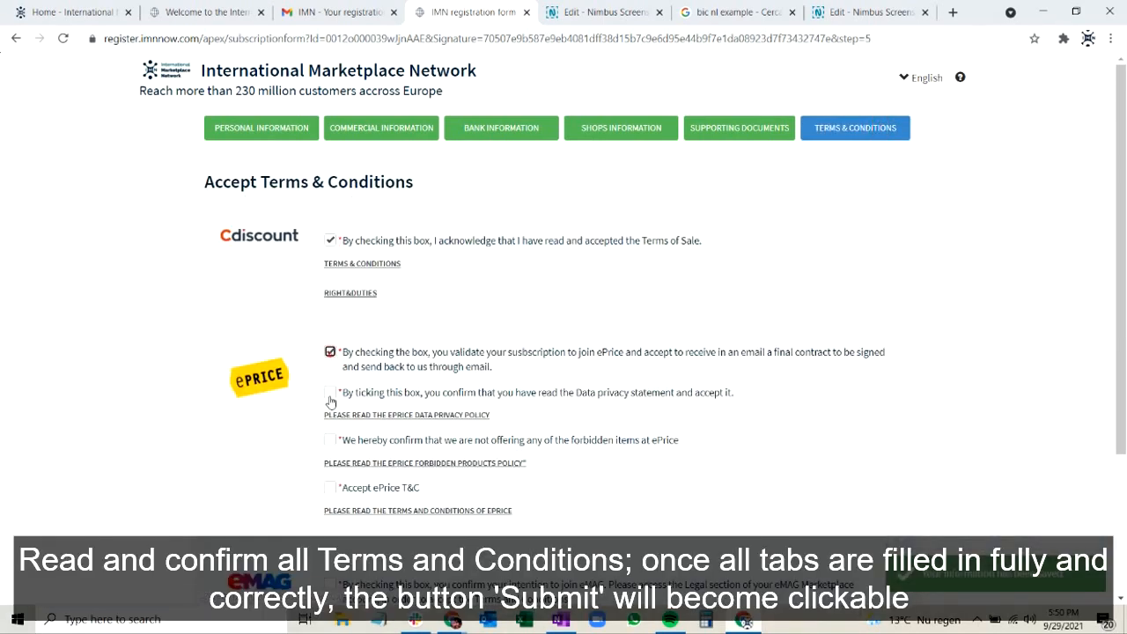
{"action": "left_click", "coordinate": [330, 487]}
{"action": "scroll", "coordinate": [330, 440], "scroll_direction": "down", "scroll_amount": 2}
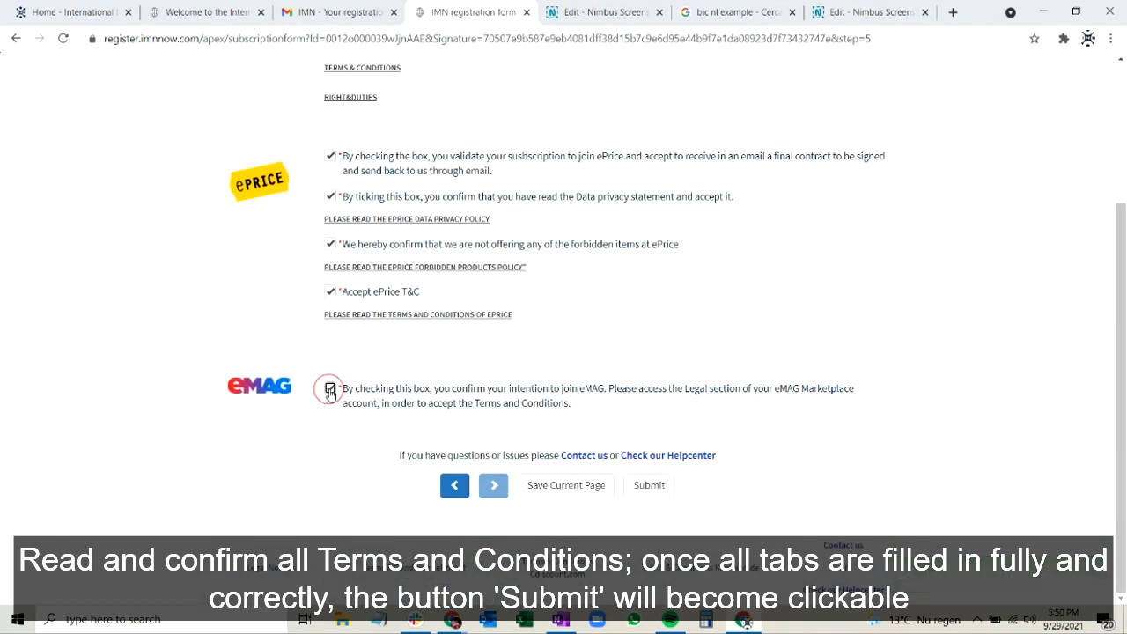
Save the accepted terms and submit the registration form.
{"action": "left_click", "coordinate": [553, 495]}
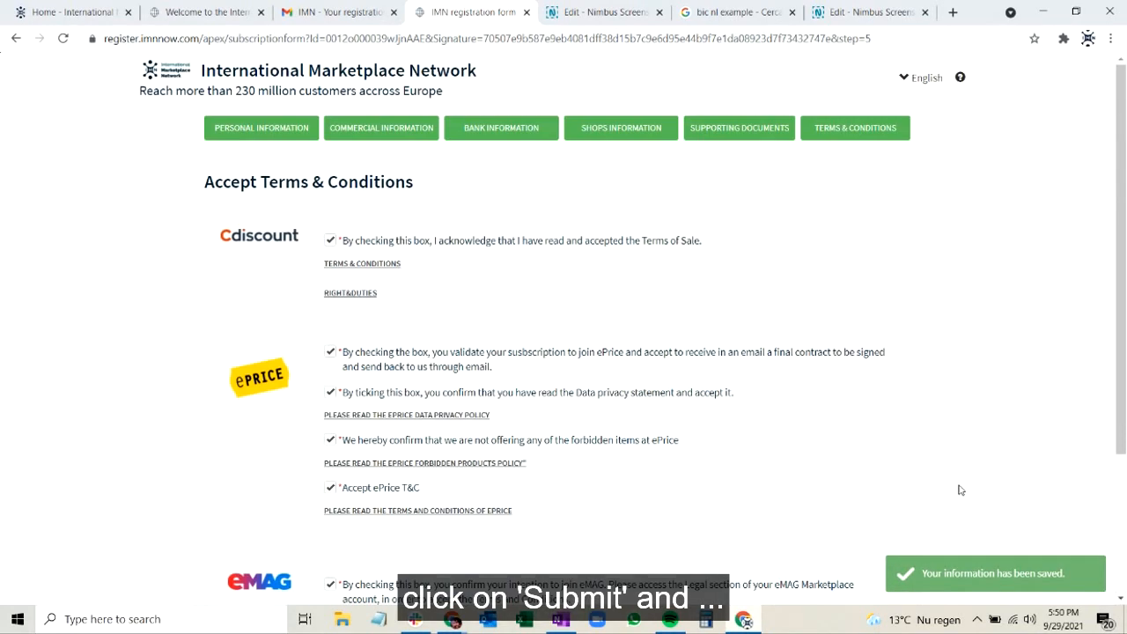
{"action": "scroll", "coordinate": [959, 488], "scroll_direction": "down", "scroll_amount": 2}
{"action": "left_click", "coordinate": [652, 487]}
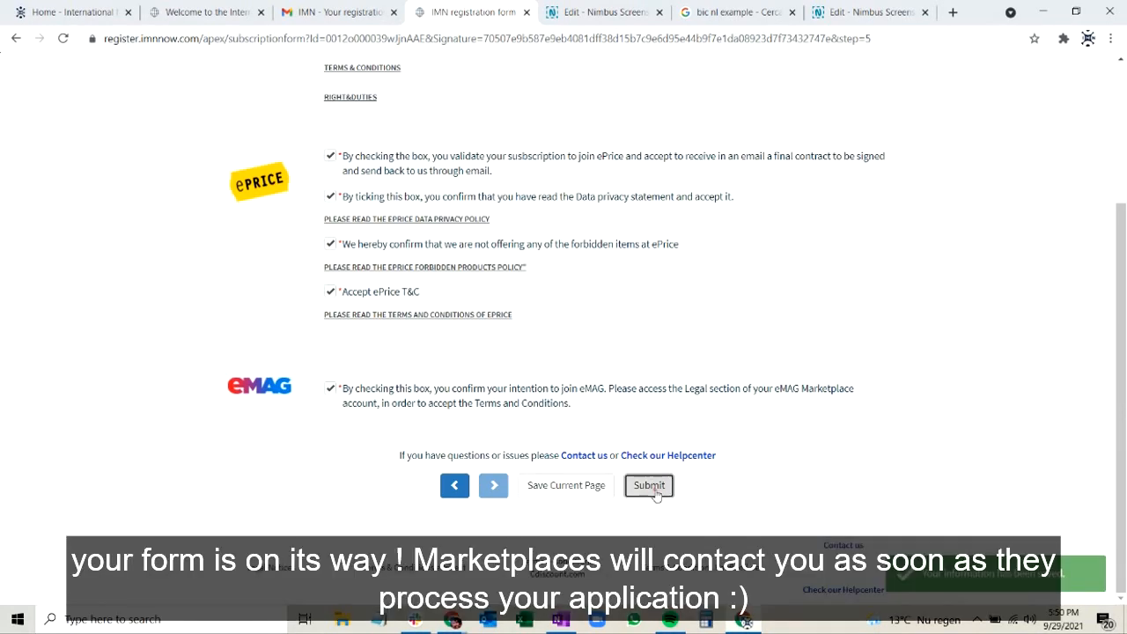